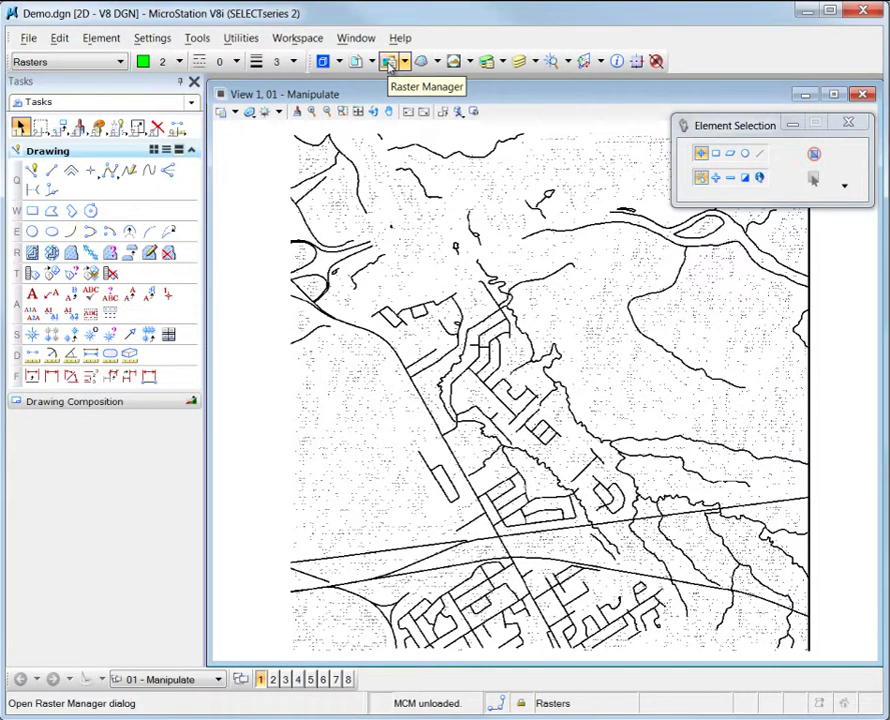
Step: Open Raster Manager showing Manipulate.iTIFF and browse its Edit, Display and Utilities menus
click(388, 62)
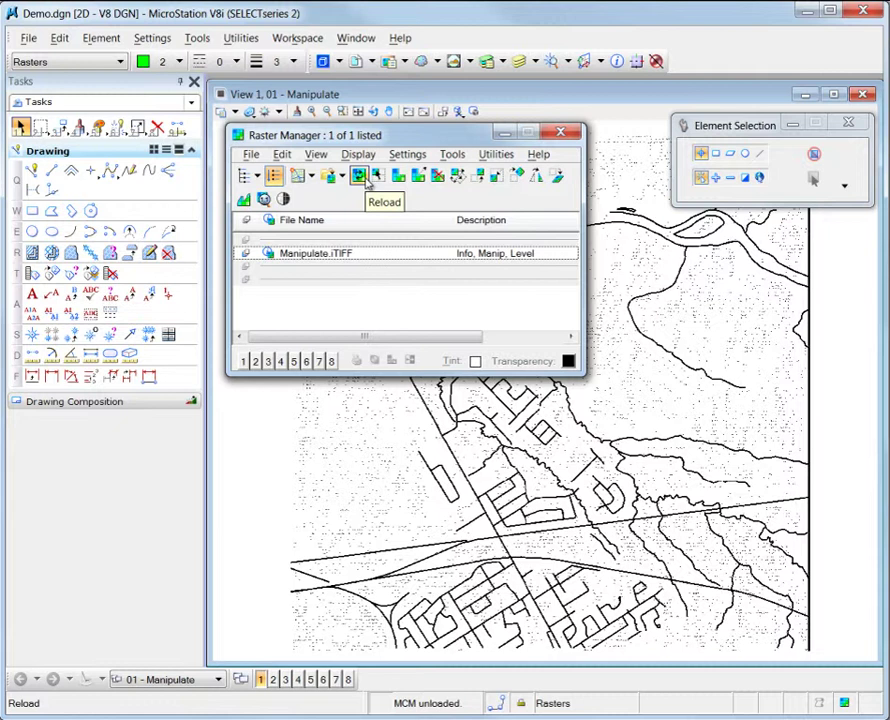
click(283, 155)
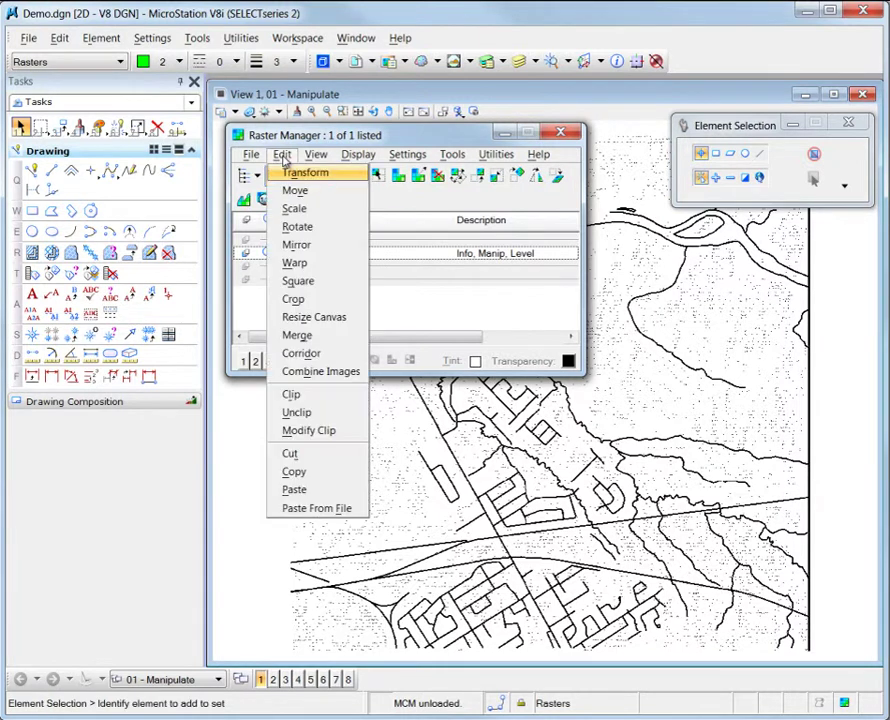
mouse_move(314, 158)
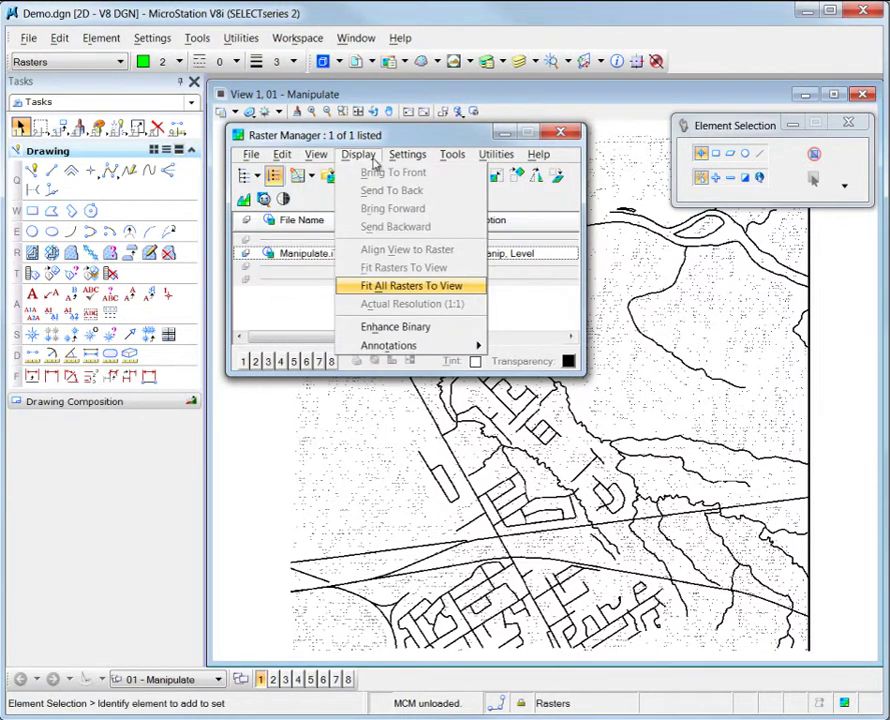
mouse_move(443, 161)
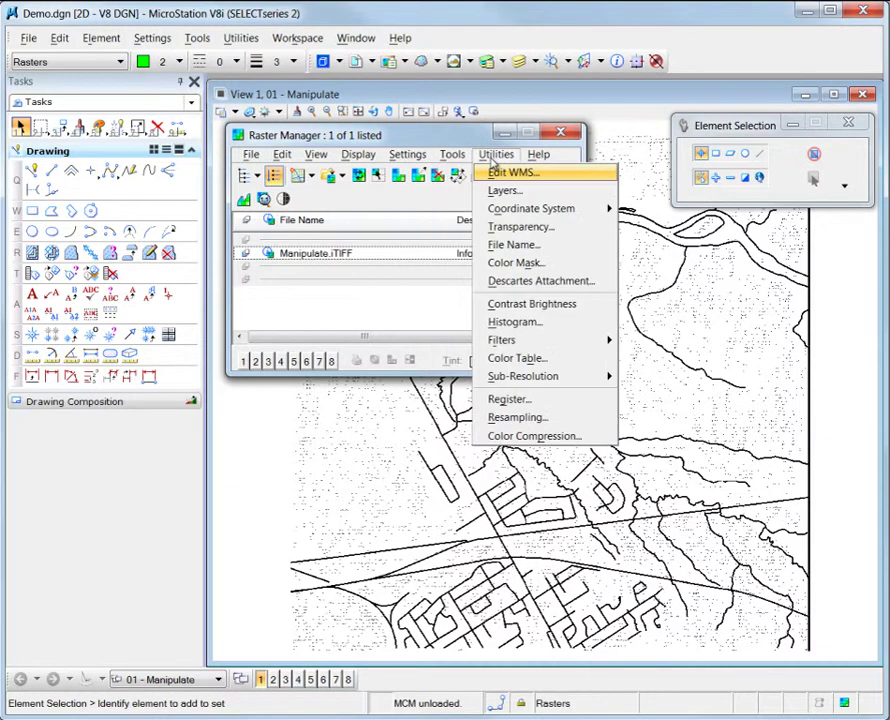
click(303, 305)
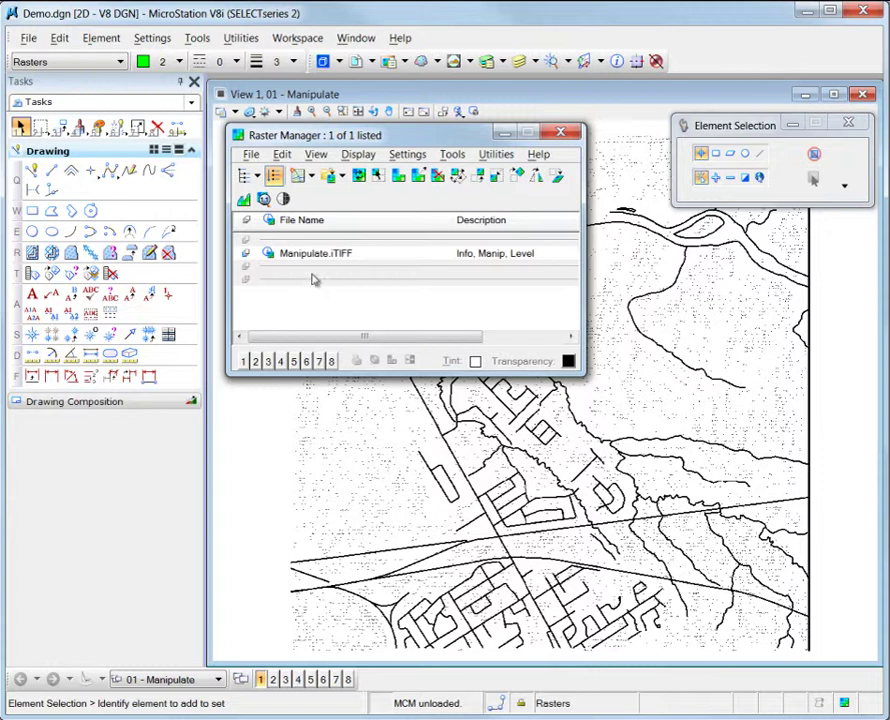
click(312, 254)
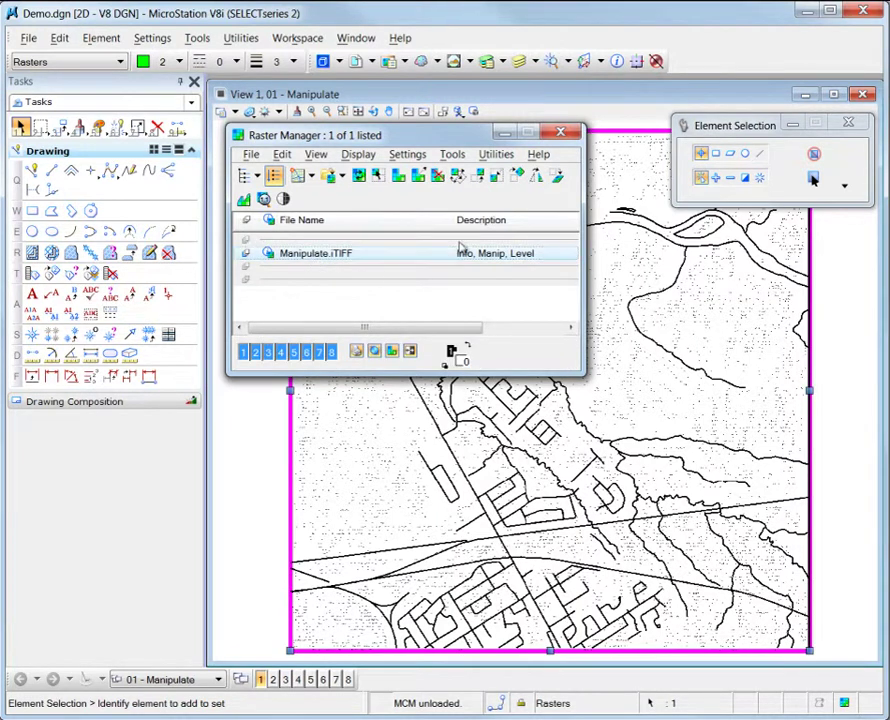
click(617, 62)
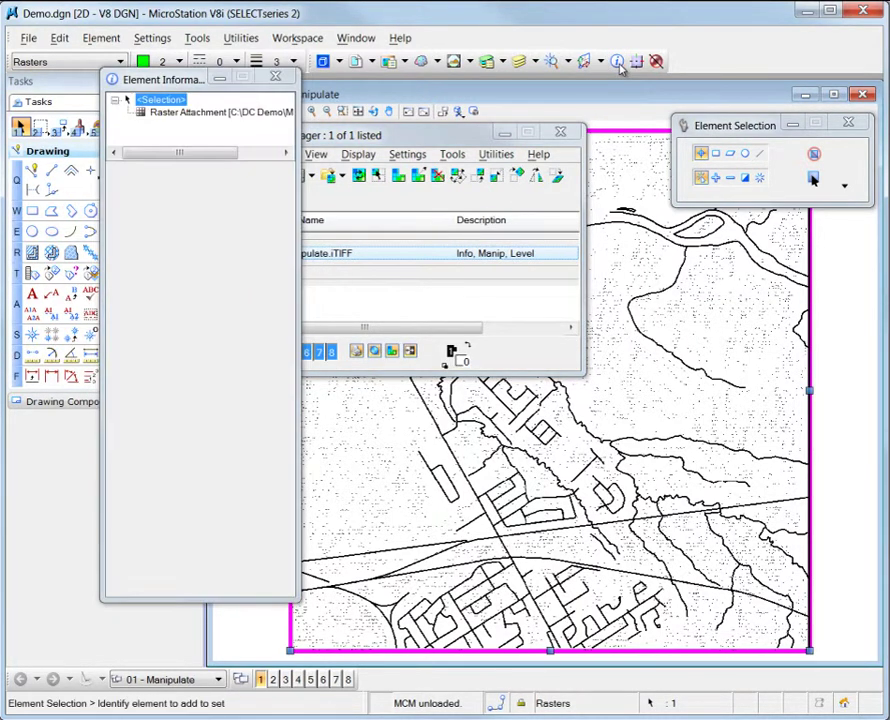
click(276, 79)
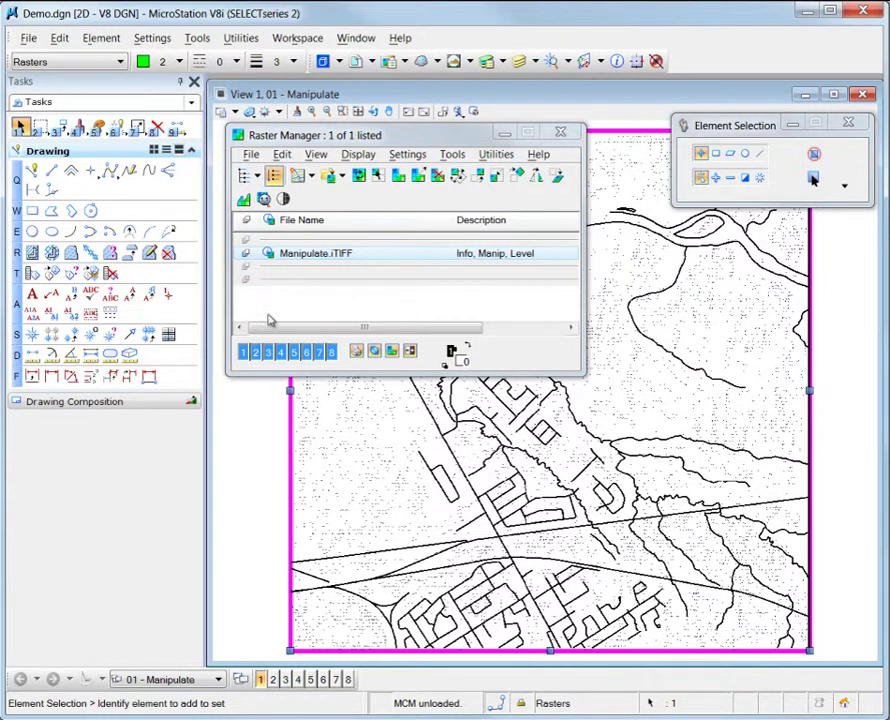
click(258, 390)
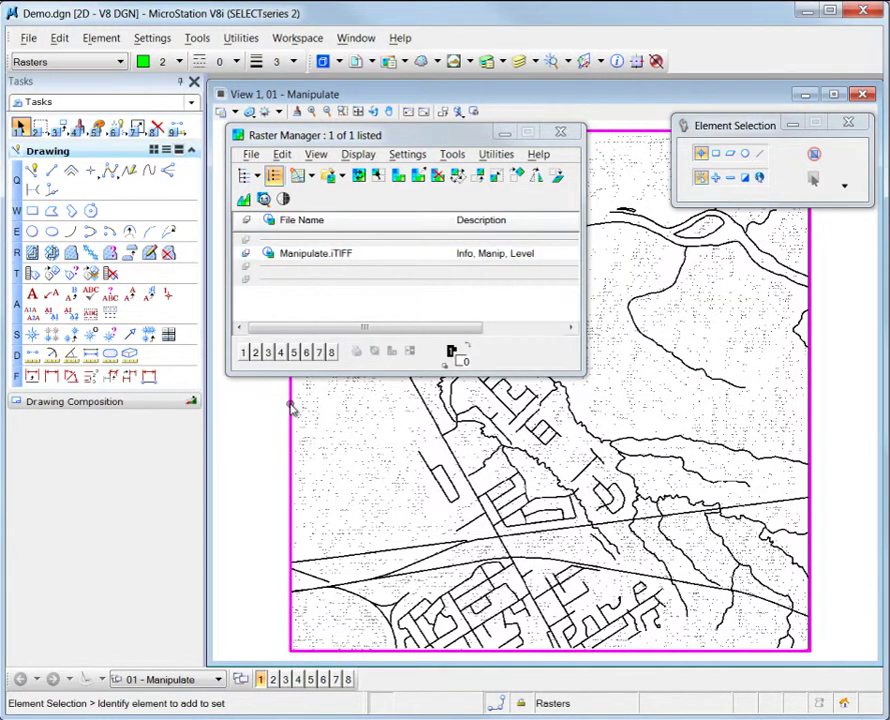
click(291, 405)
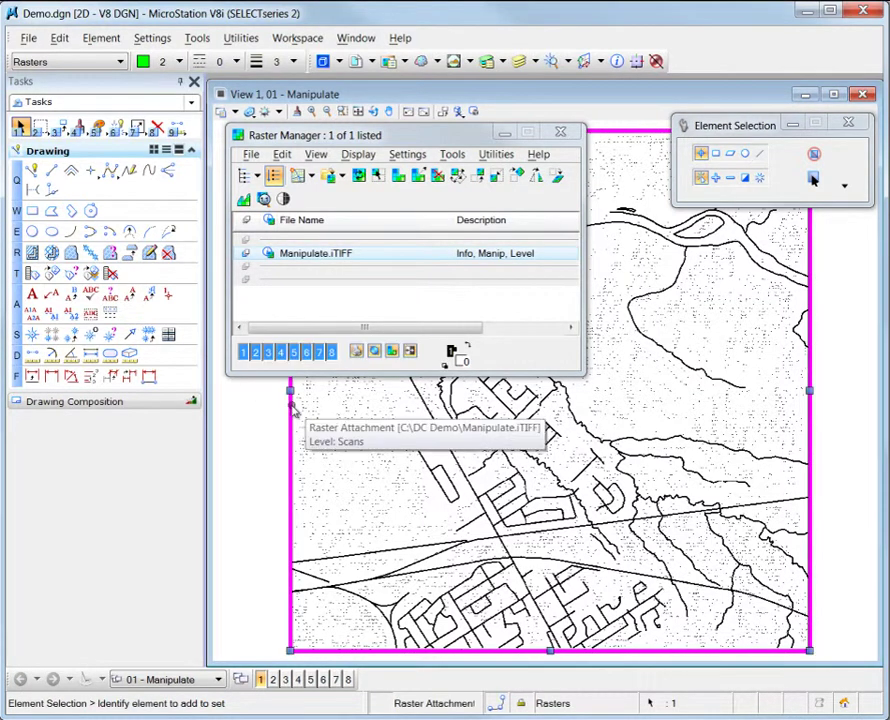
click(121, 62)
click(30, 252)
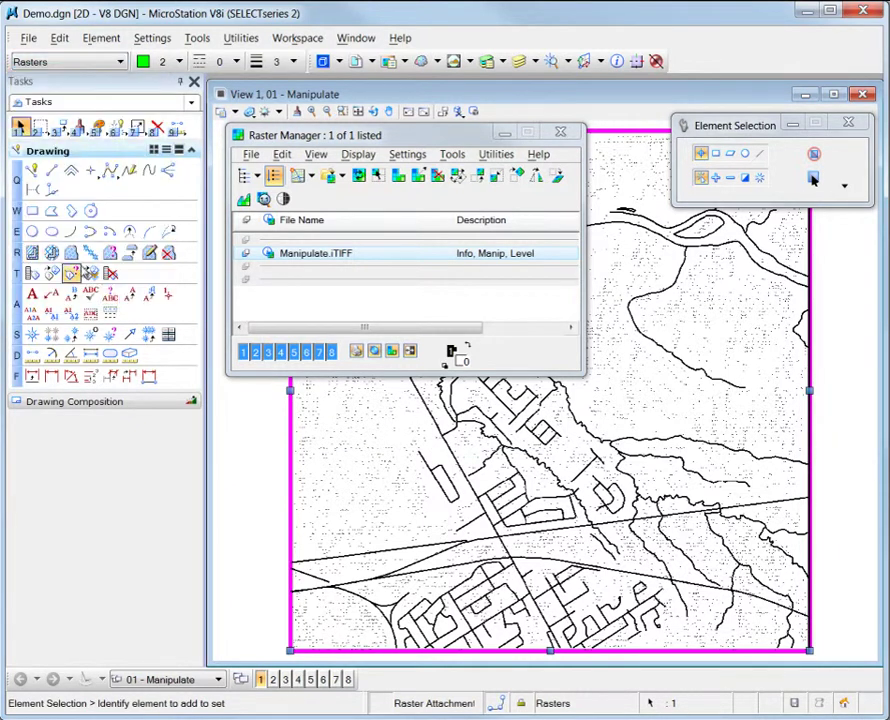
click(240, 421)
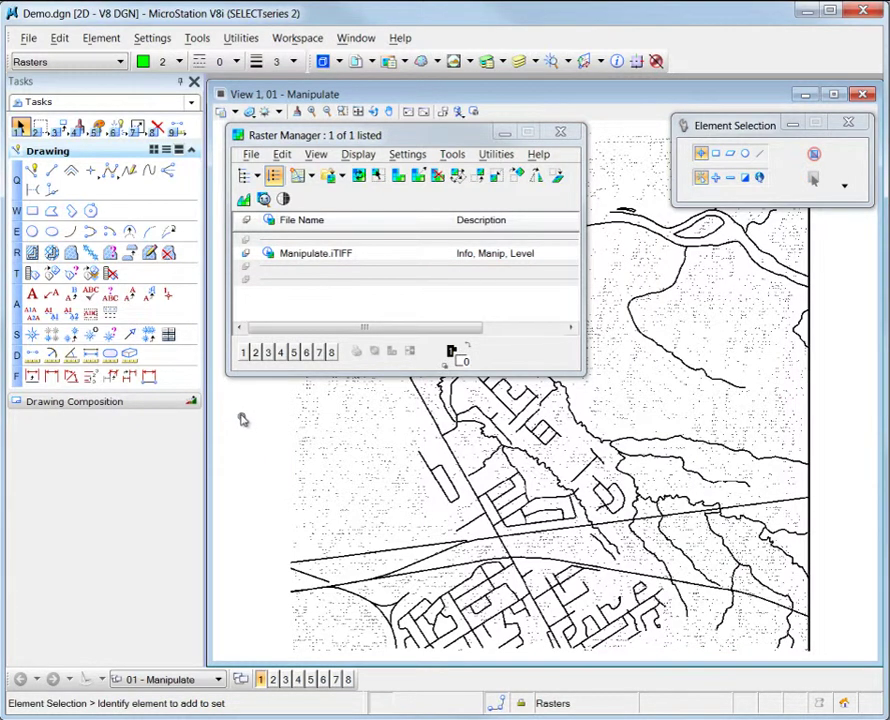
Step: Scale the Manipulate raster to 0.5 on X and Y about its left side
click(60, 127)
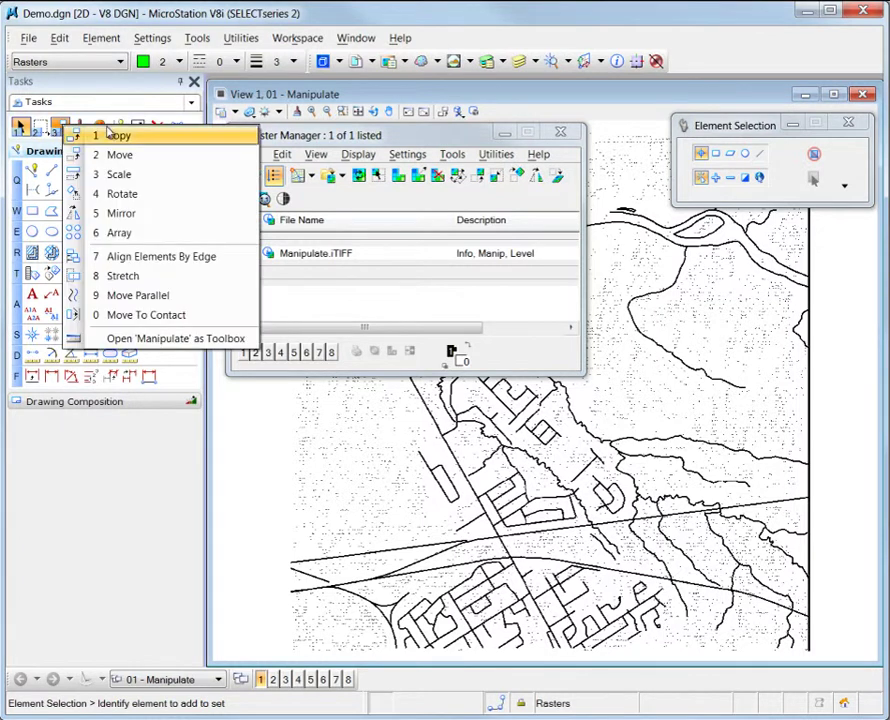
click(126, 175)
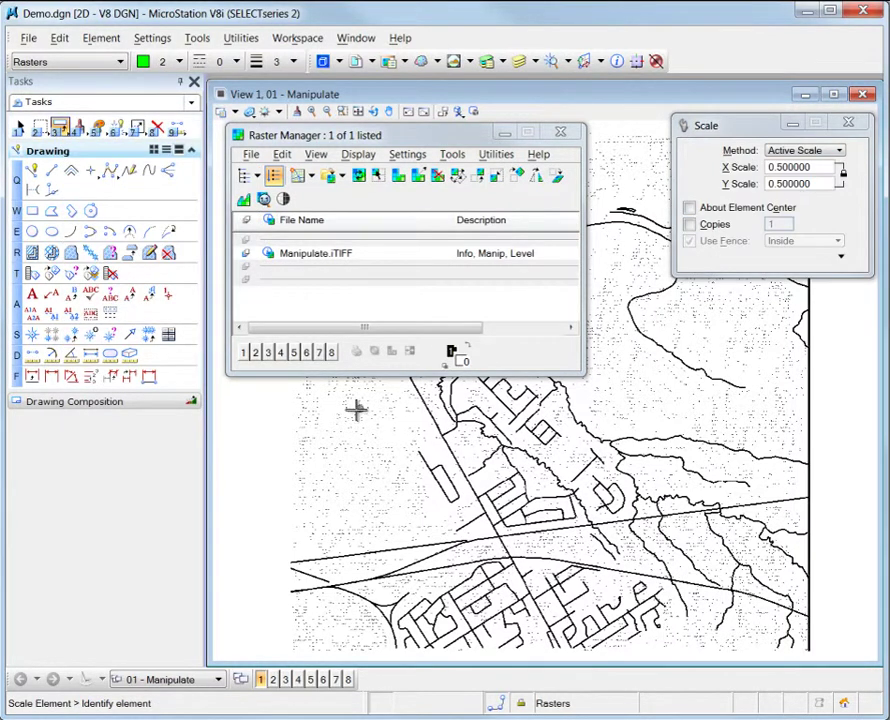
click(288, 392)
click(266, 493)
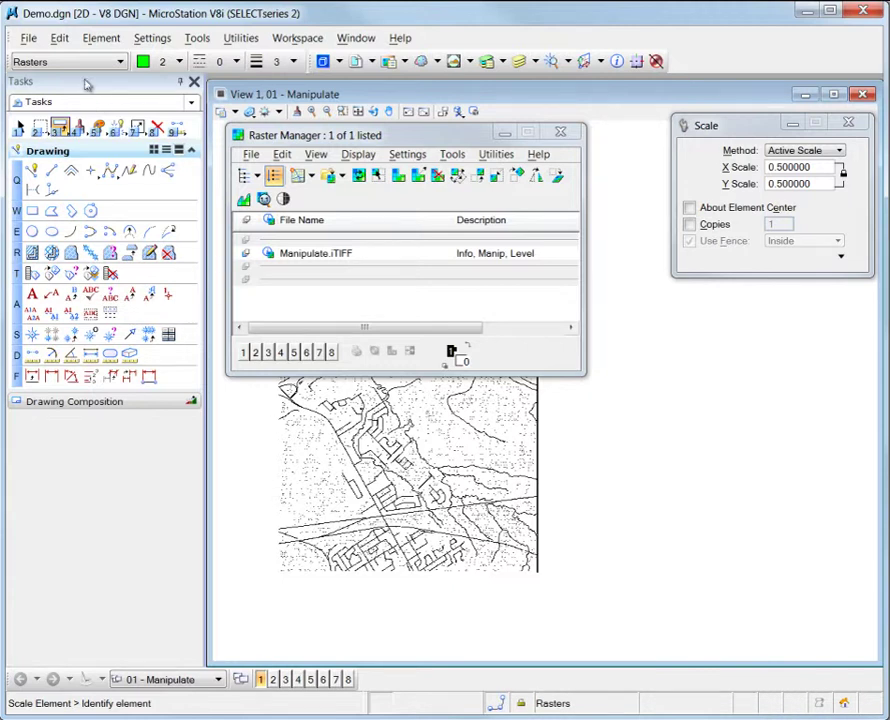
Step: Undo the scaling to restore the raster to its original full size
click(60, 39)
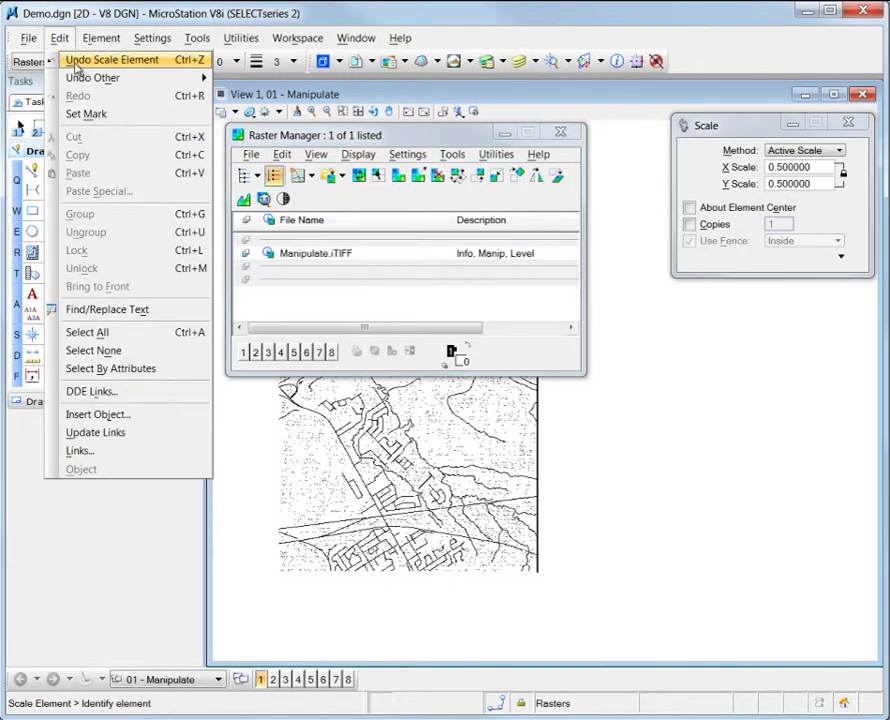
click(75, 64)
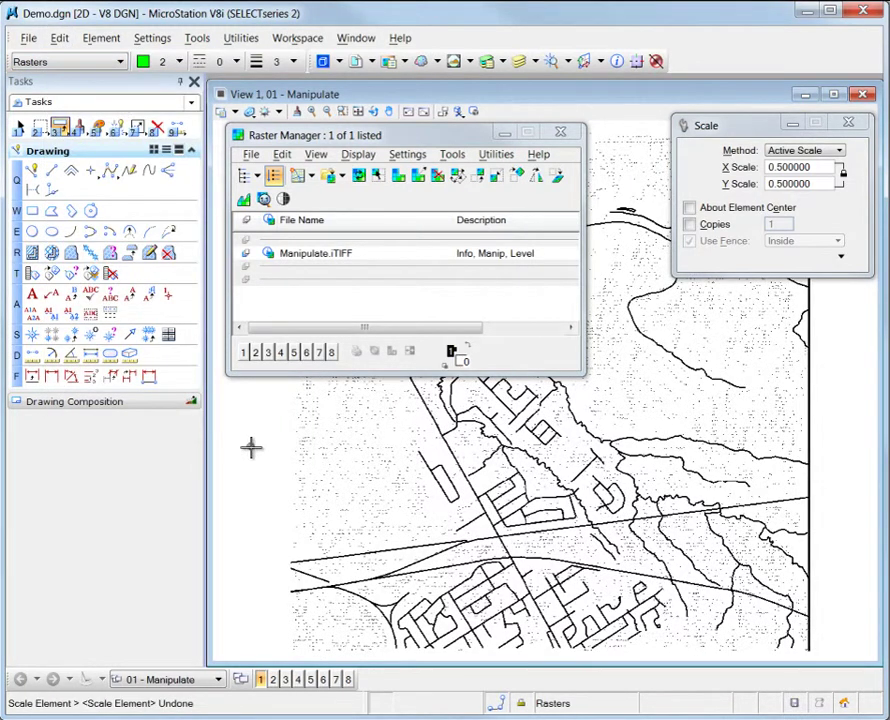
click(254, 451)
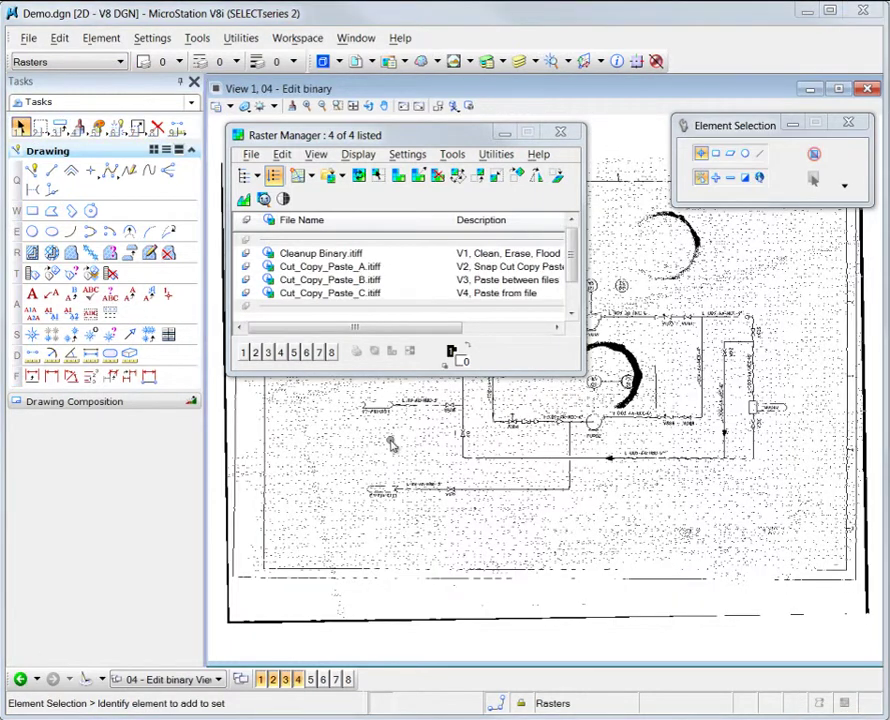
Step: Start Touch-up Cleanup with Remove Speckle and try it on a block area of the raster
click(452, 154)
click(455, 340)
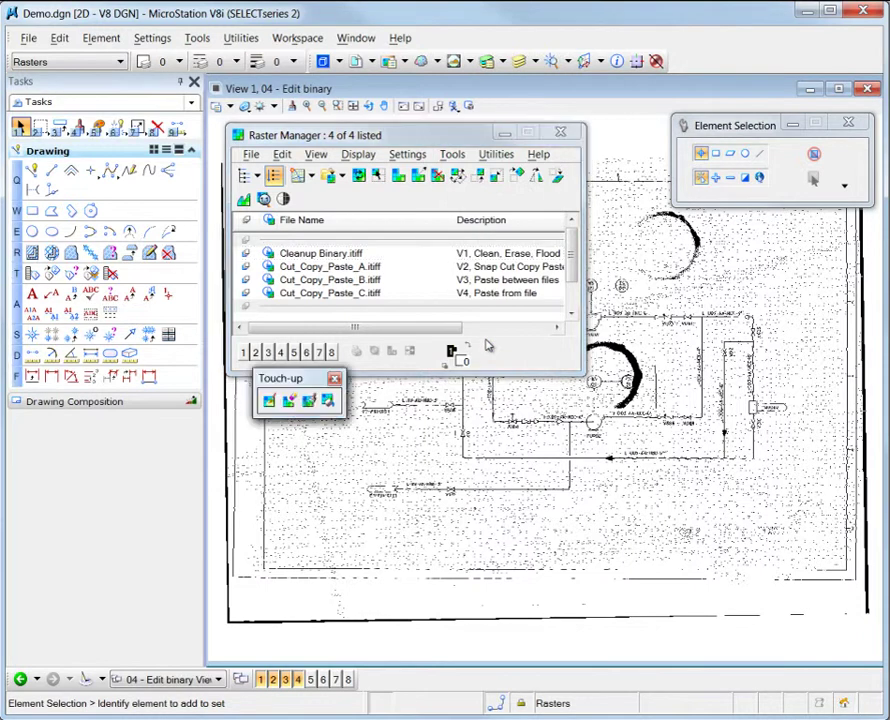
click(309, 401)
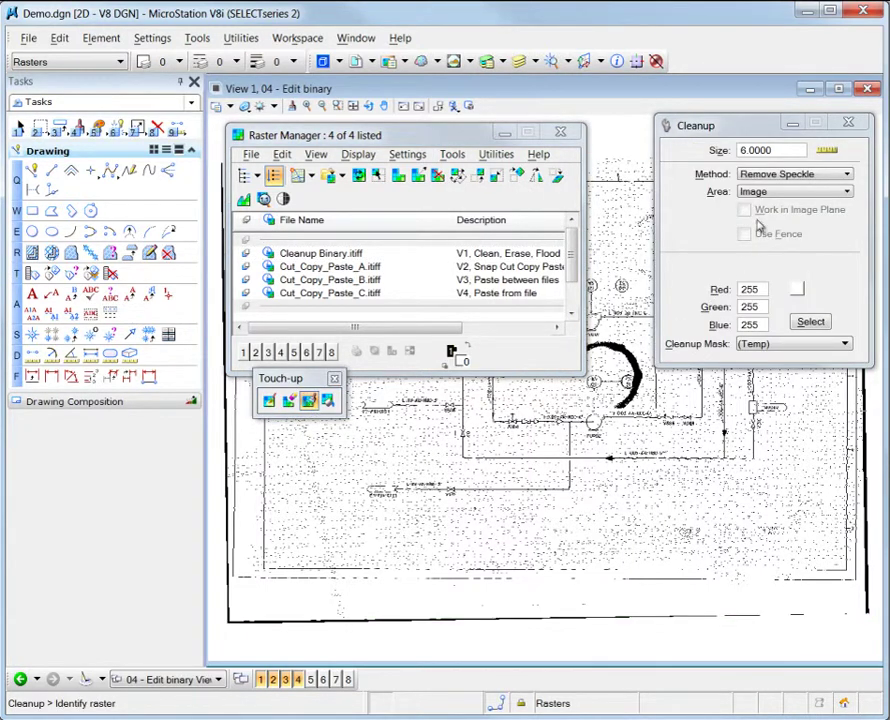
click(795, 191)
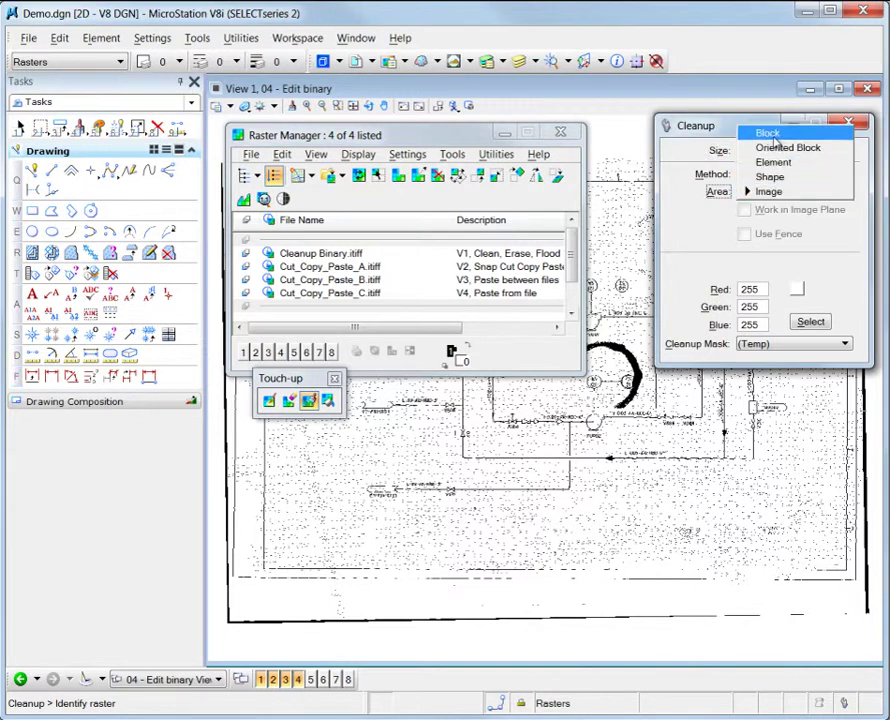
click(742, 132)
click(640, 540)
click(632, 556)
click(606, 566)
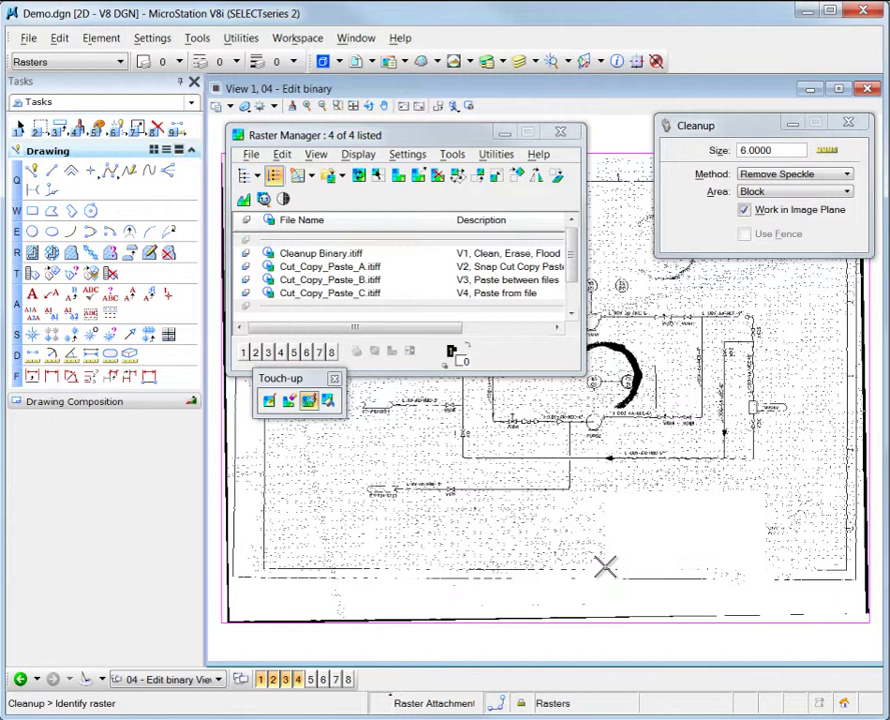
Step: Set the cleanup area to Image, remove speckle across the whole raster, and fit the view
click(805, 191)
click(790, 249)
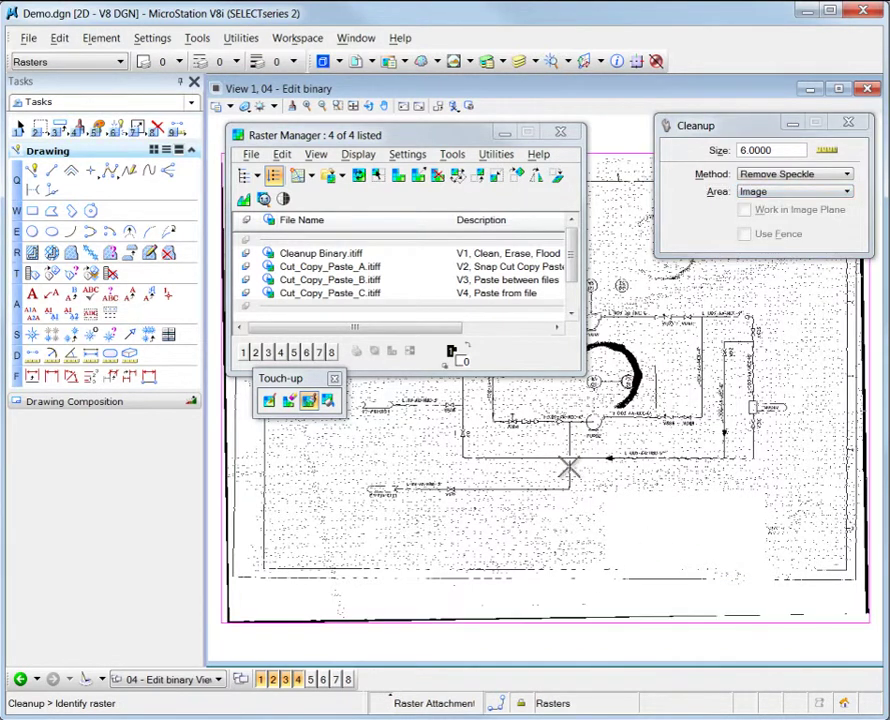
click(535, 463)
click(535, 463)
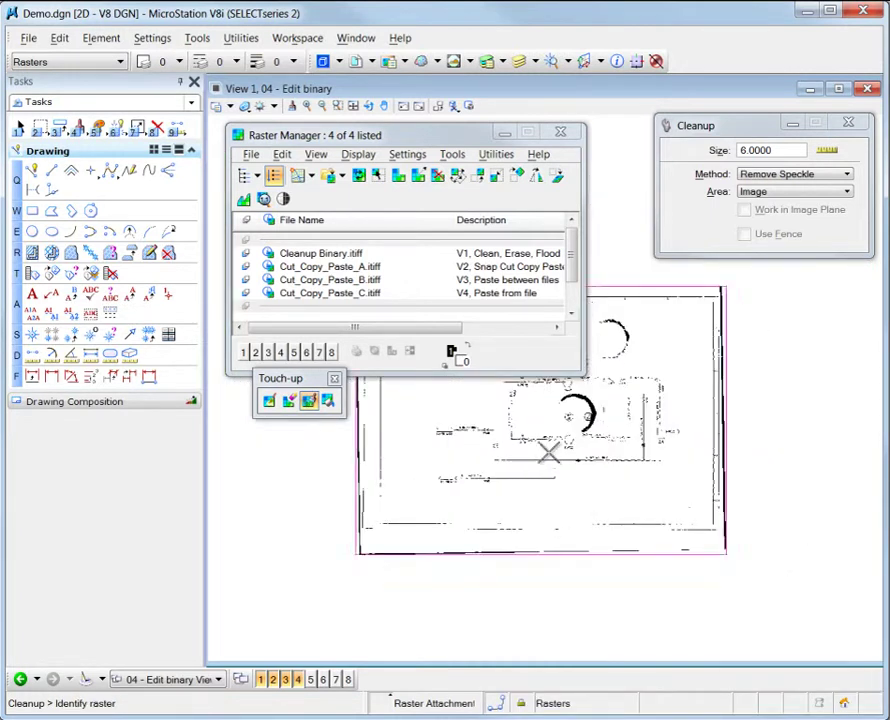
click(353, 106)
Step: Zoom and pan the view in on the large black circle
click(338, 106)
click(520, 350)
click(527, 407)
click(656, 292)
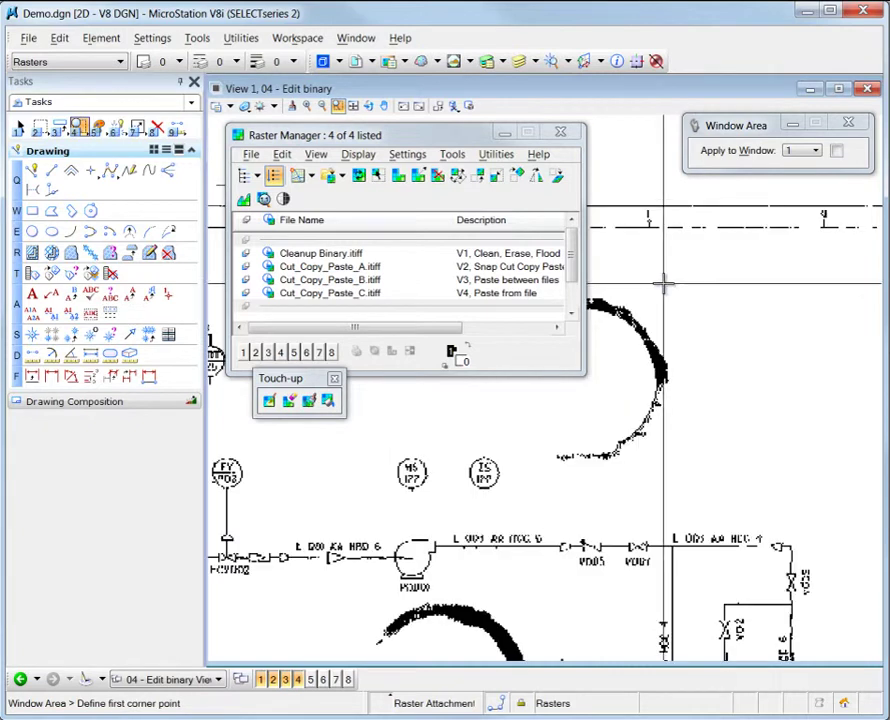
click(328, 400)
middle_drag(640, 378, 689, 429)
right_click(514, 464)
Step: Erase the black circle from the raster with a block drawn around it
click(291, 404)
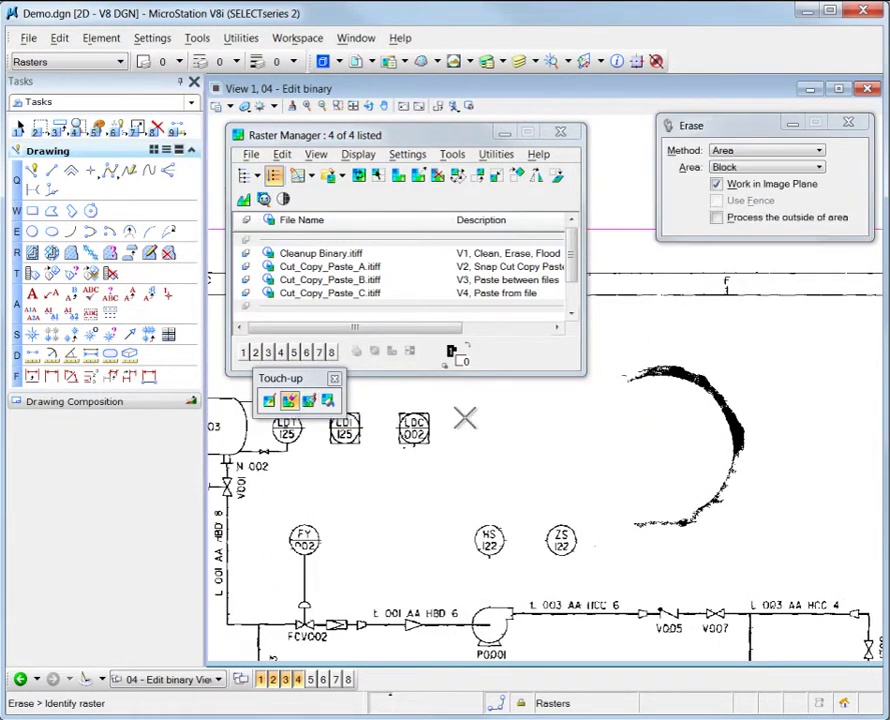
click(590, 553)
click(590, 553)
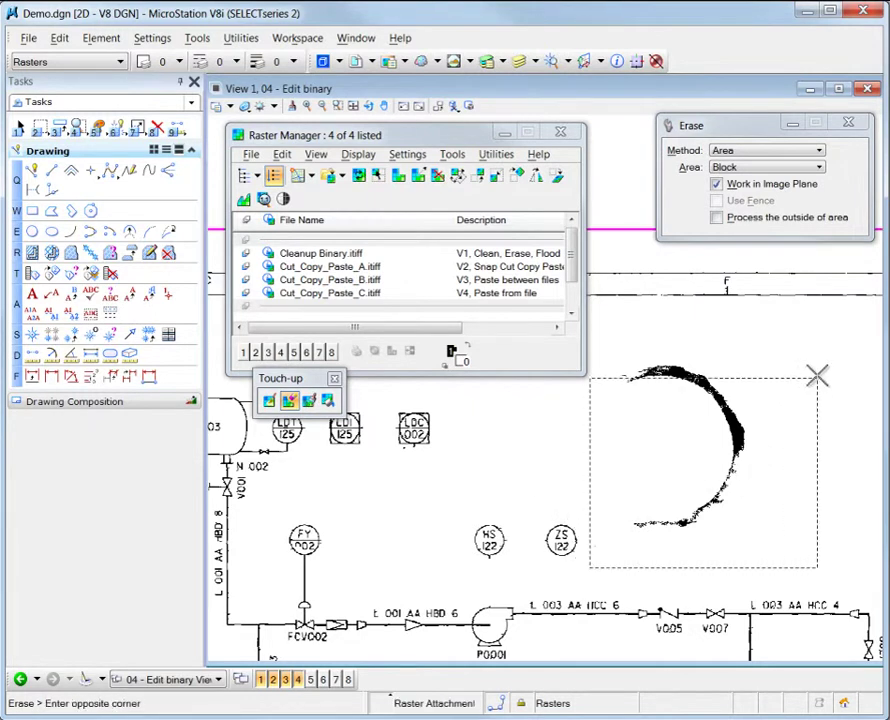
click(819, 340)
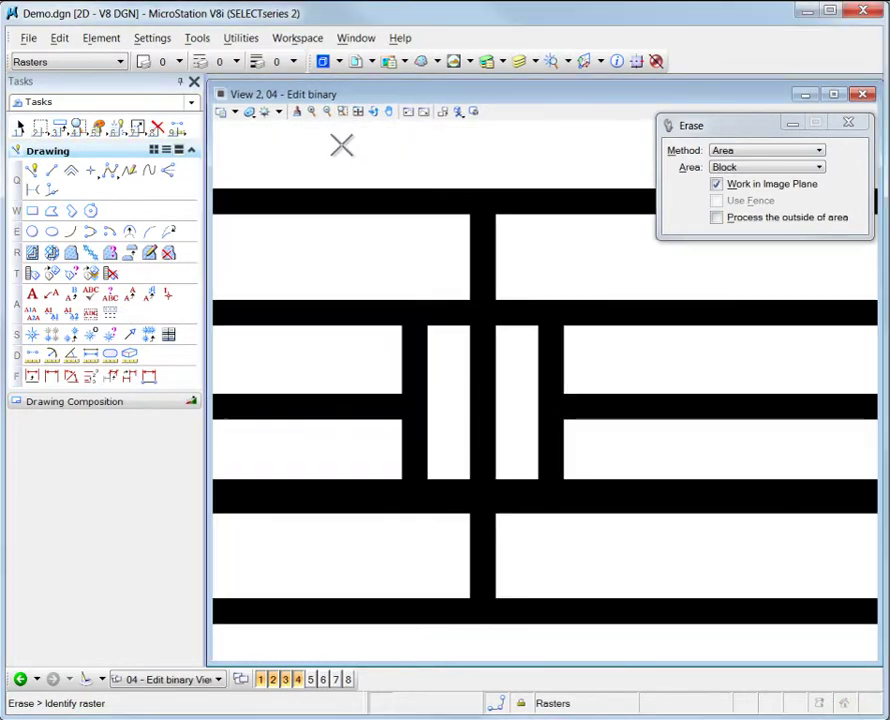
Step: Open the Dynamic Raster Snap settings from Raster Manager and select Place Line
click(395, 61)
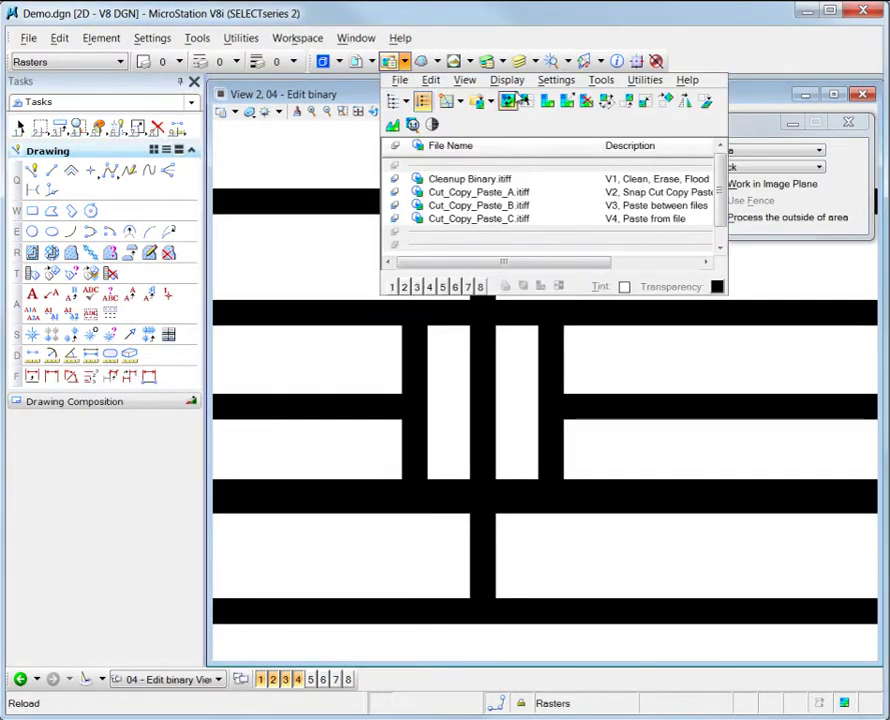
click(556, 80)
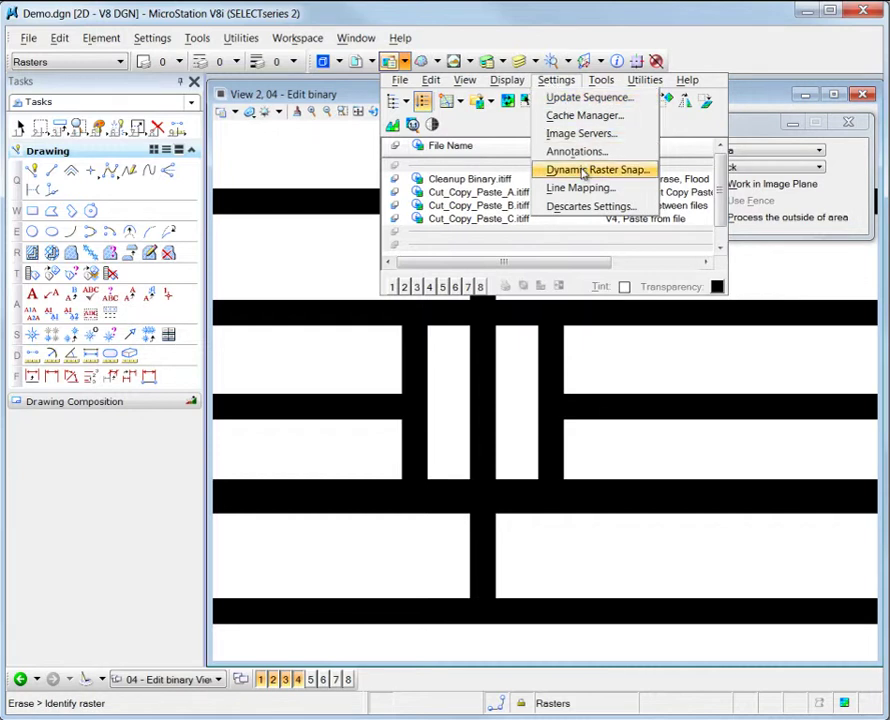
click(584, 171)
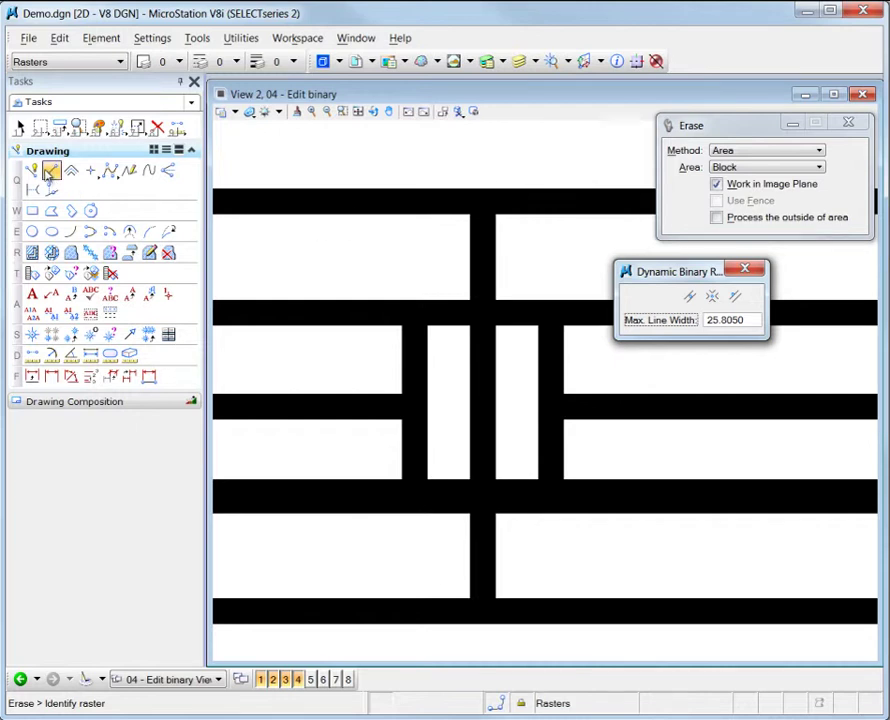
click(51, 172)
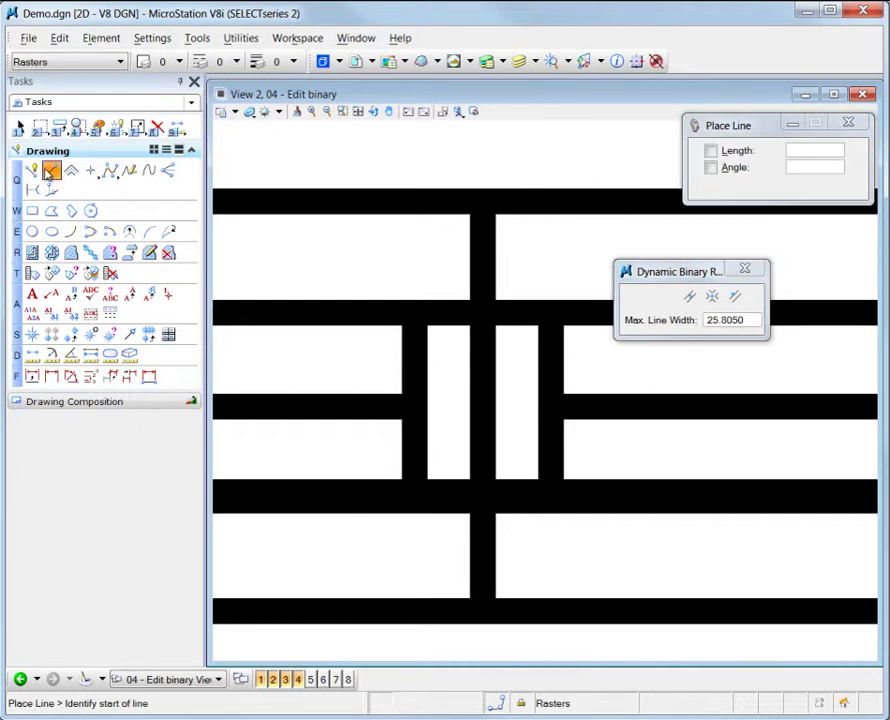
Step: Toggle the Line, Intersection and Outline snaps, leaving only Intersection snap active
click(690, 298)
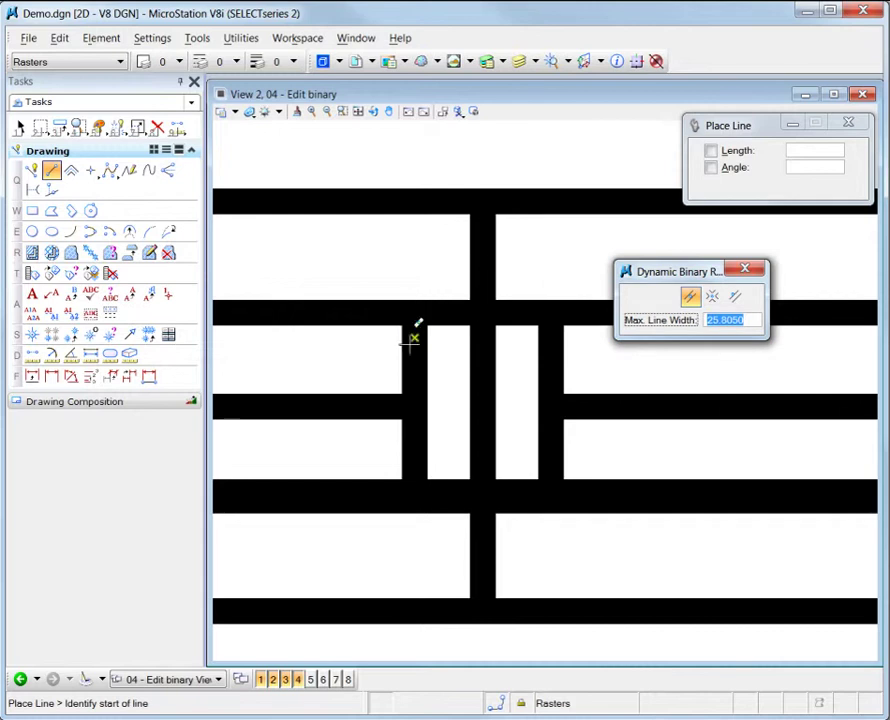
click(712, 297)
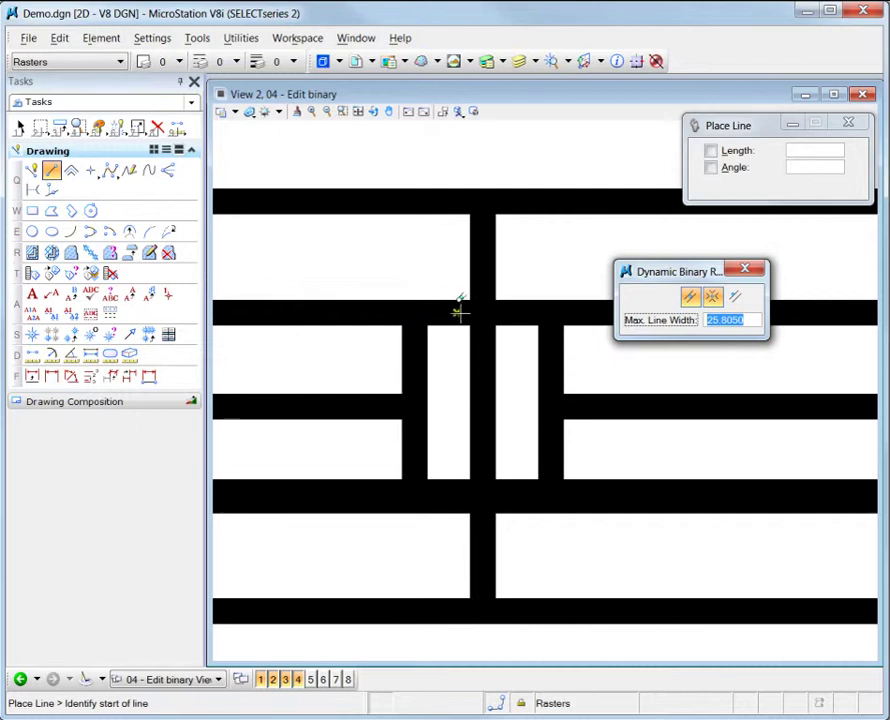
click(735, 297)
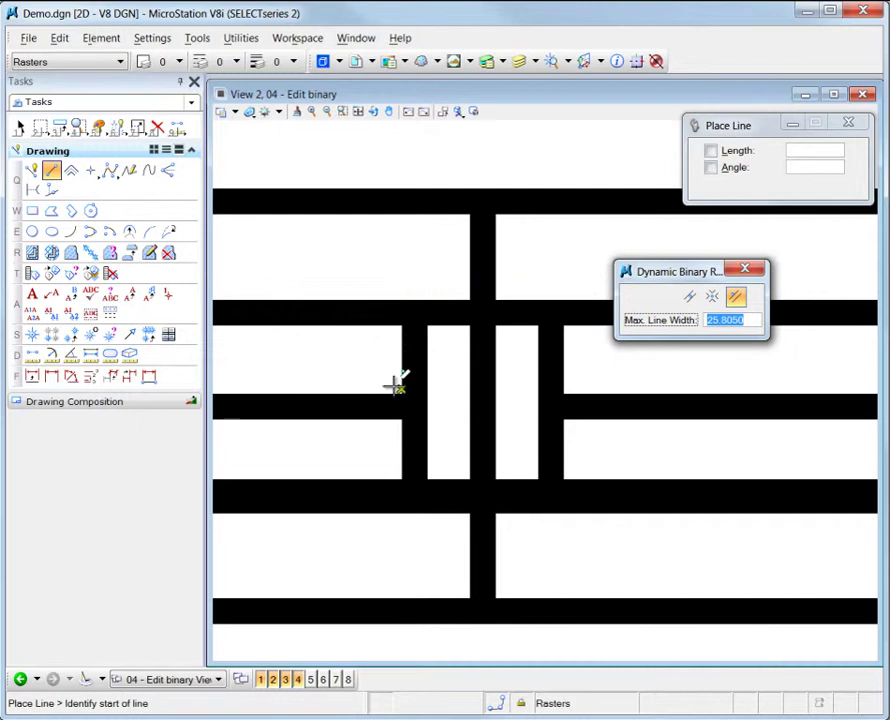
click(734, 299)
click(712, 297)
click(690, 298)
click(690, 298)
Step: Fit the floor plan in view and open the raster Cut/Copy/Paste tools
click(358, 111)
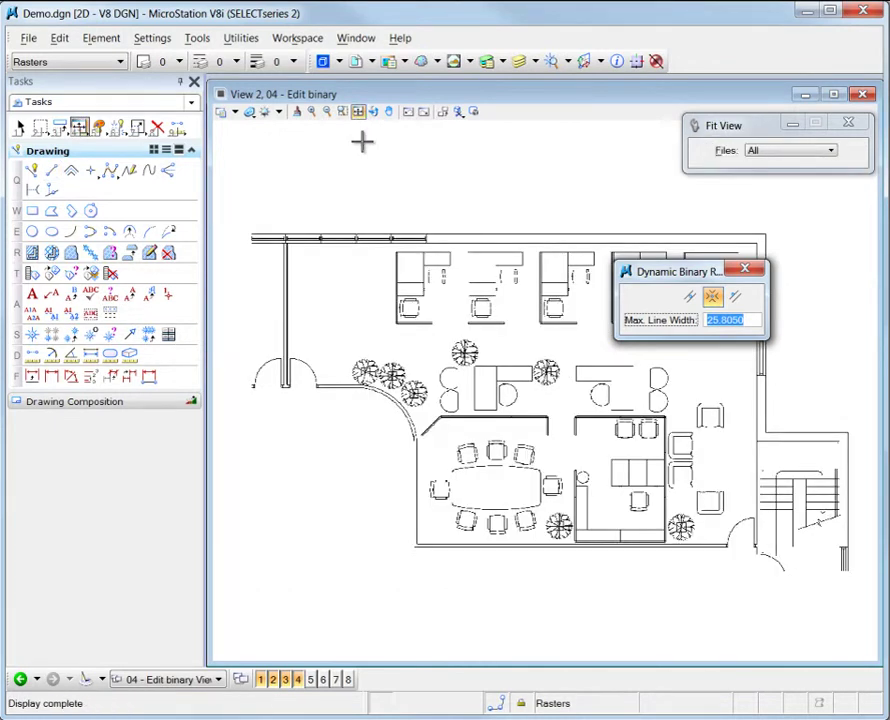
click(404, 62)
click(601, 81)
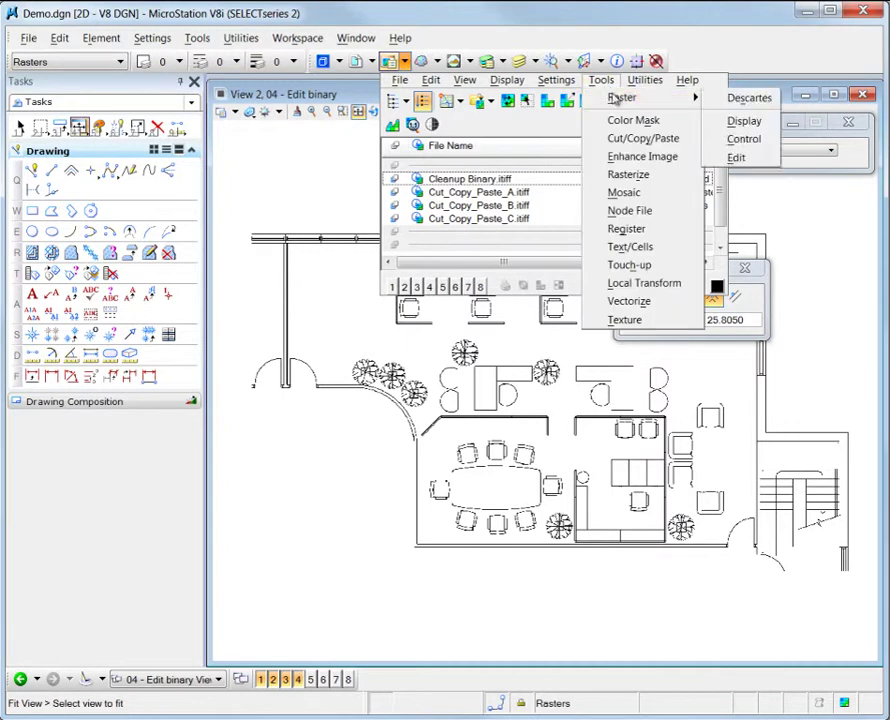
click(640, 141)
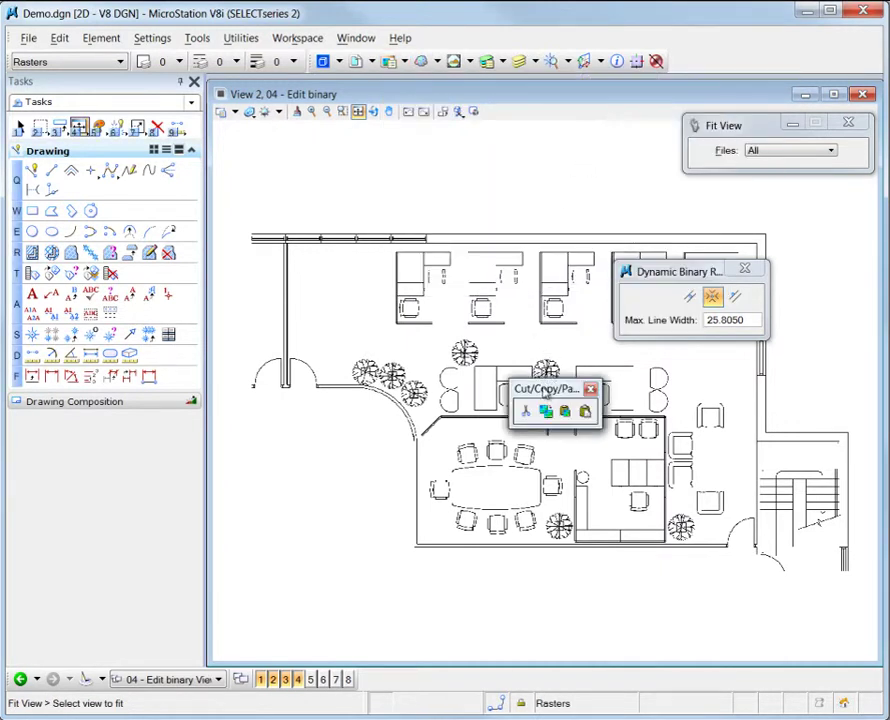
mouse_move(543, 389)
mouse_down()
mouse_move(403, 274)
mouse_move(316, 159)
mouse_up()
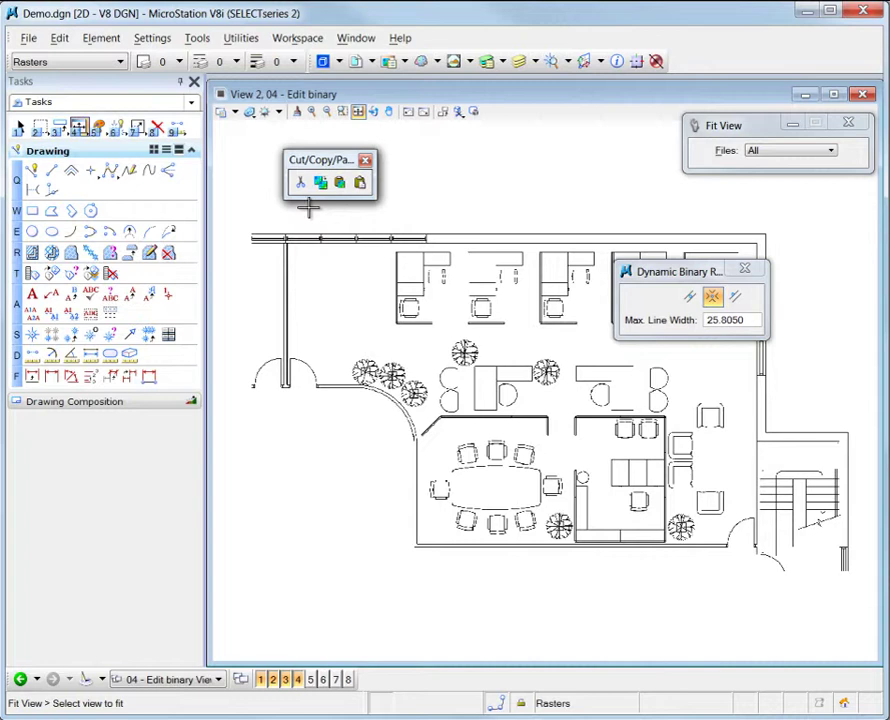
Step: Zoom to the top-left cubicle and copy its desk-and-chairs image area
click(342, 111)
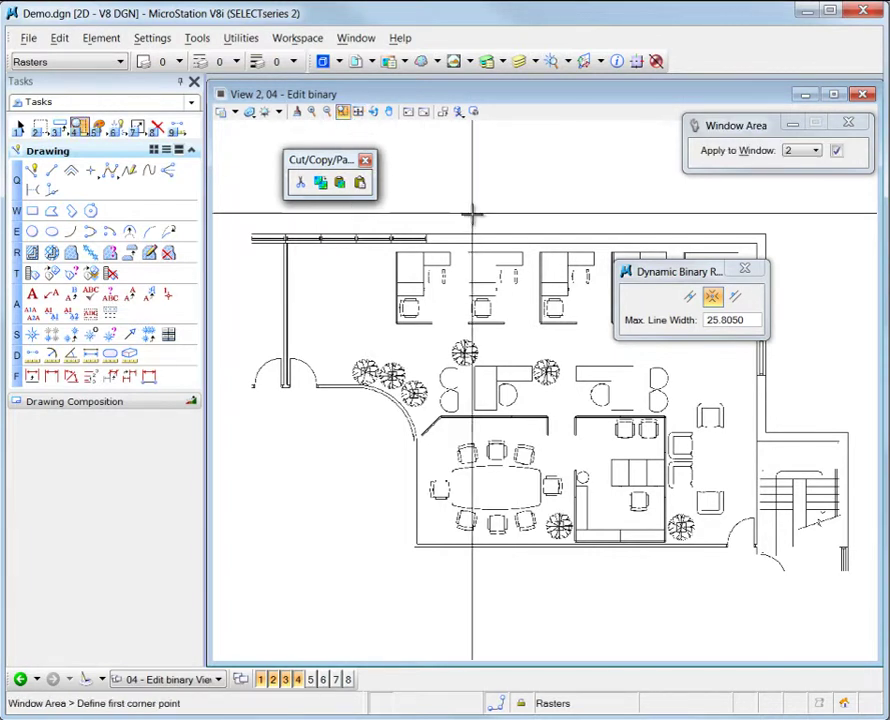
click(379, 331)
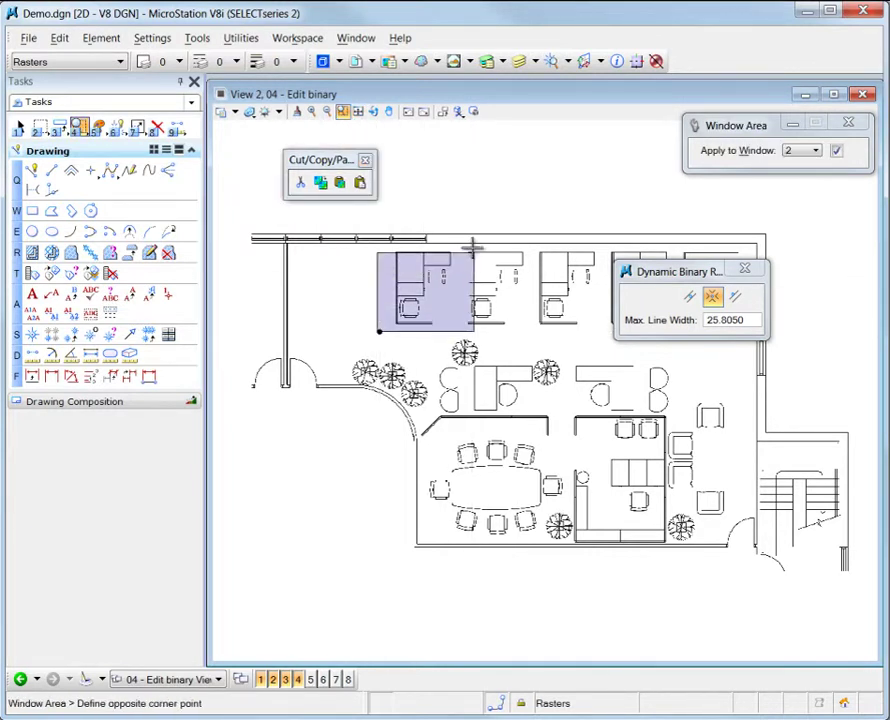
click(488, 232)
key(q)
key(2)
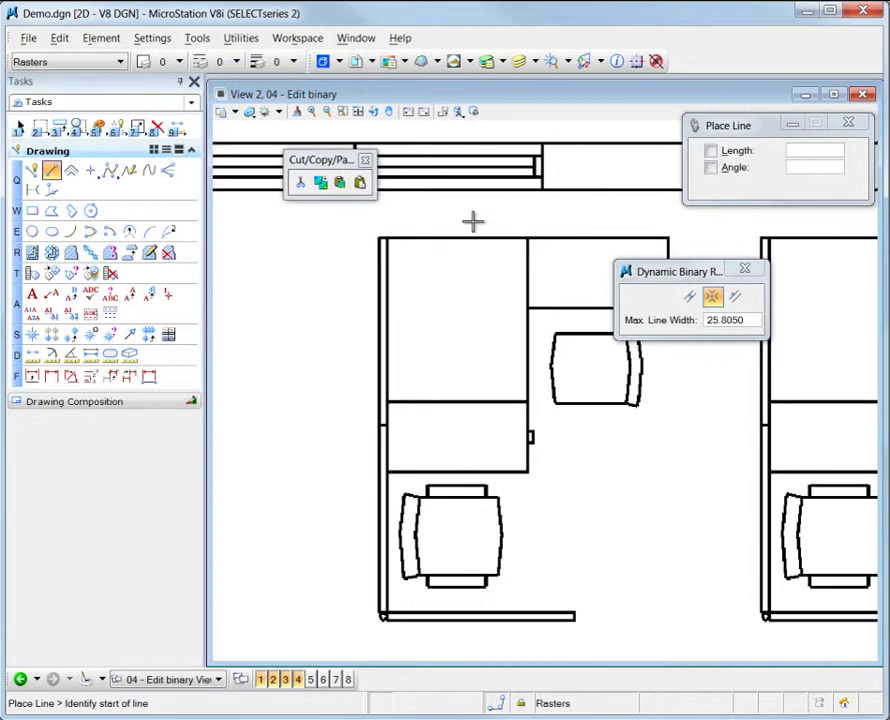
click(321, 183)
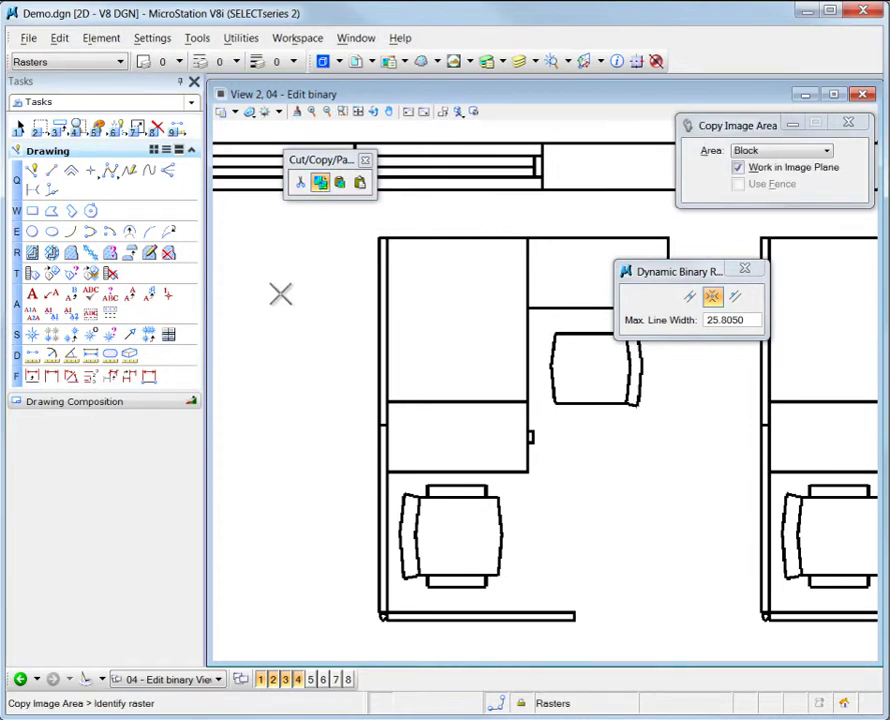
click(334, 247)
click(346, 218)
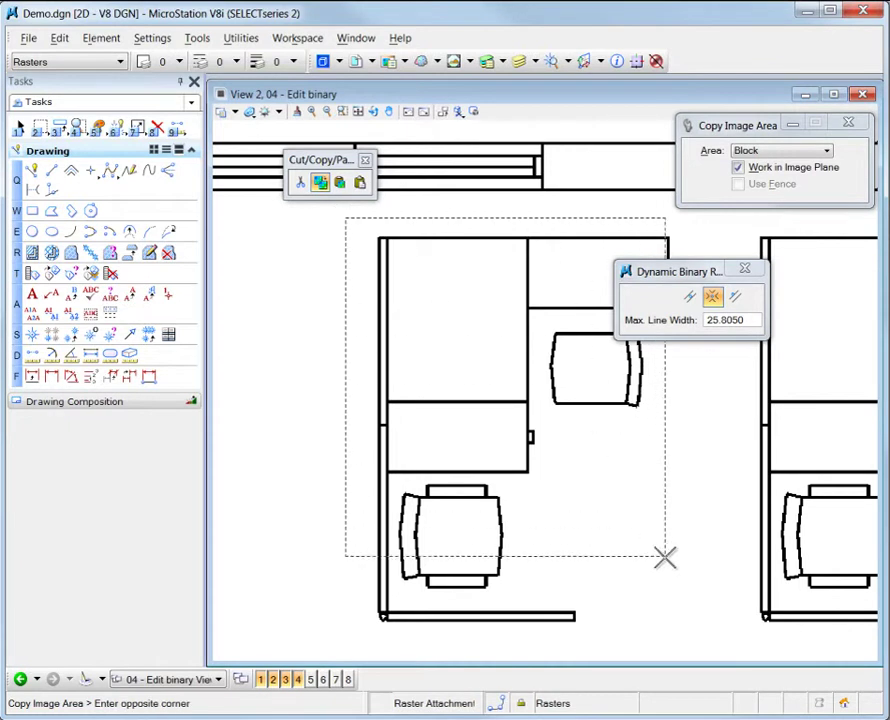
click(697, 643)
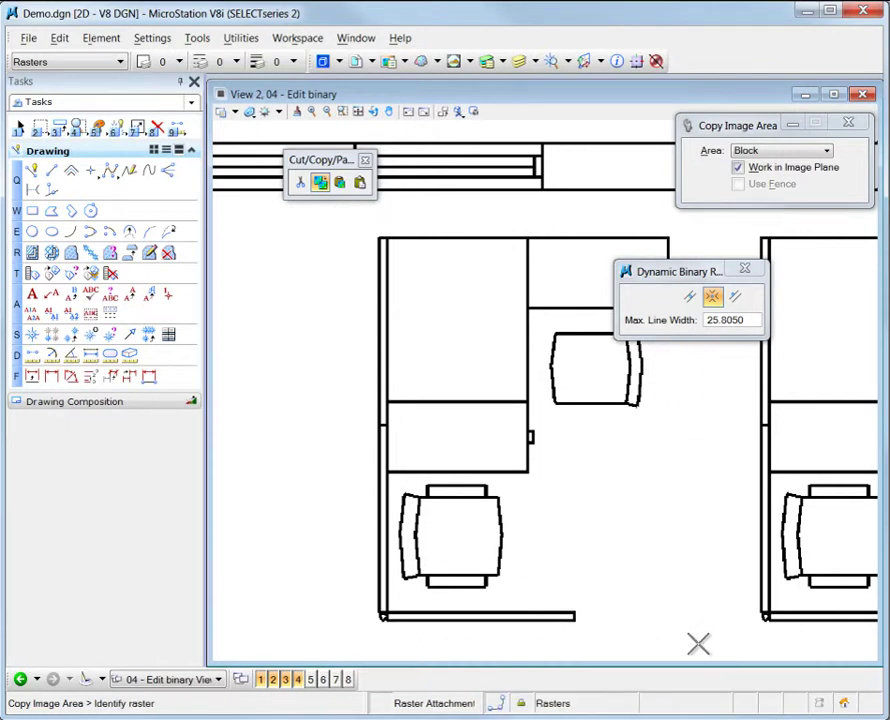
Step: In View 3, zoom to an empty room, paste the cubicle furniture there, and close View 3
click(284, 681)
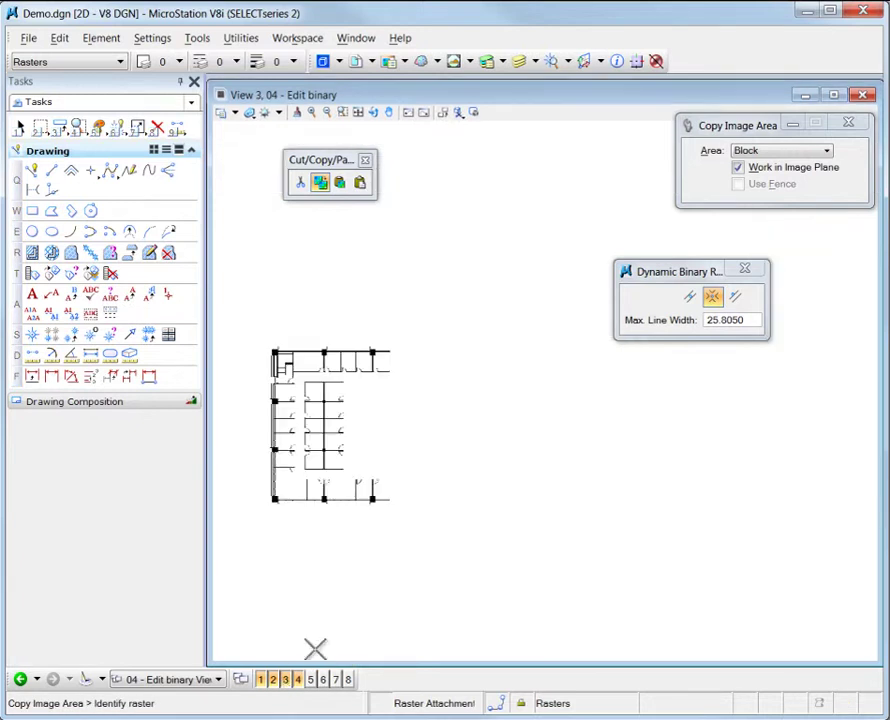
click(343, 112)
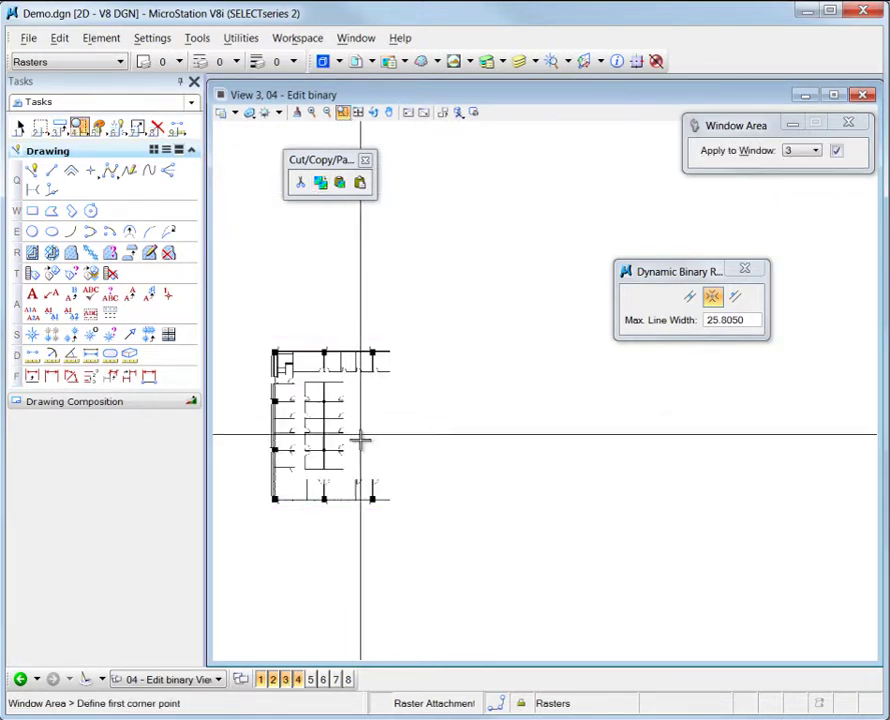
click(336, 461)
click(383, 505)
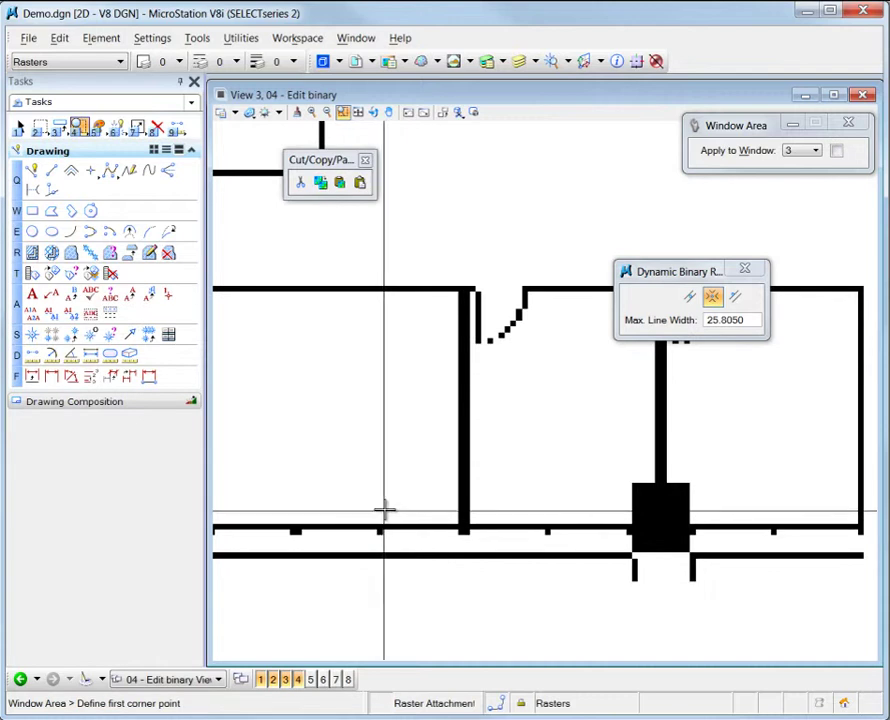
right_click(390, 478)
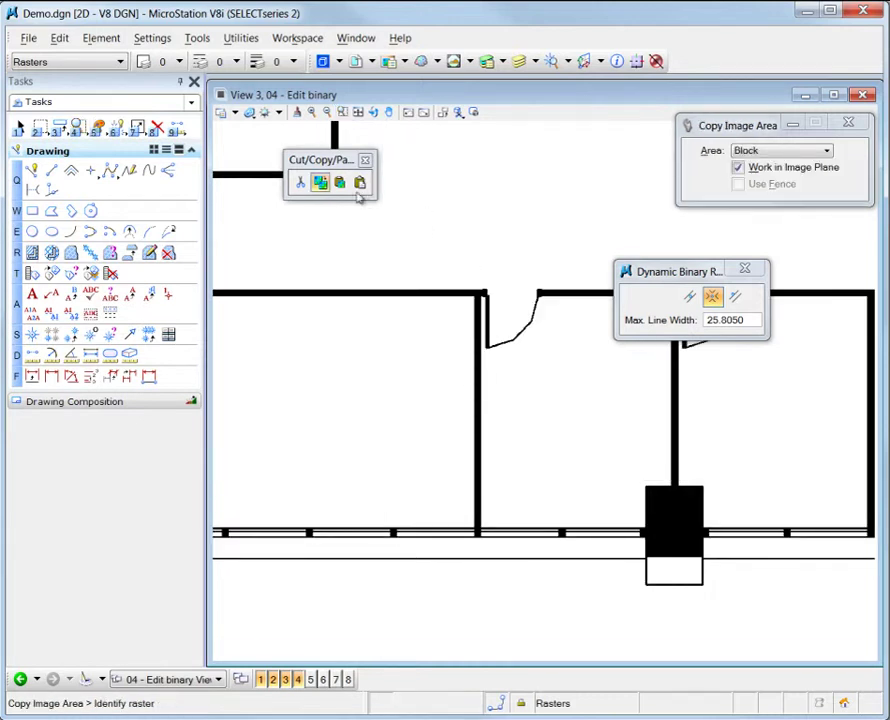
click(339, 184)
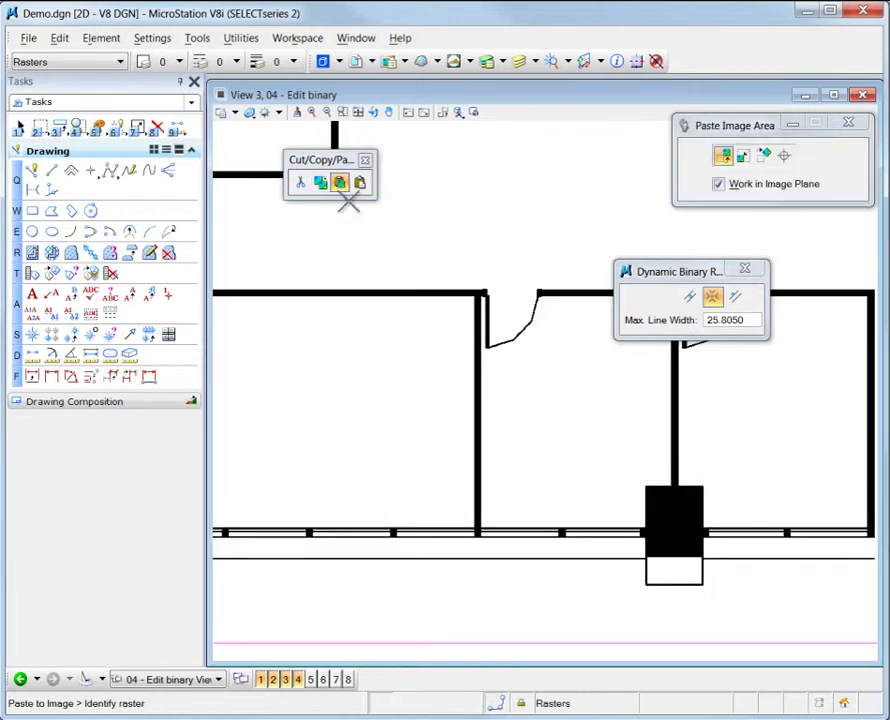
click(348, 365)
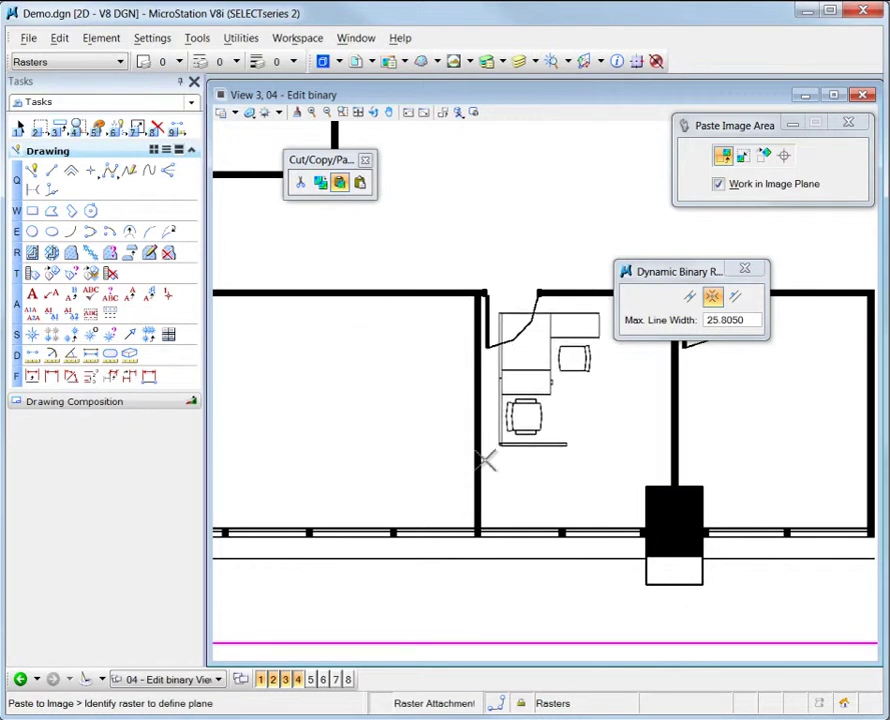
click(478, 527)
click(439, 506)
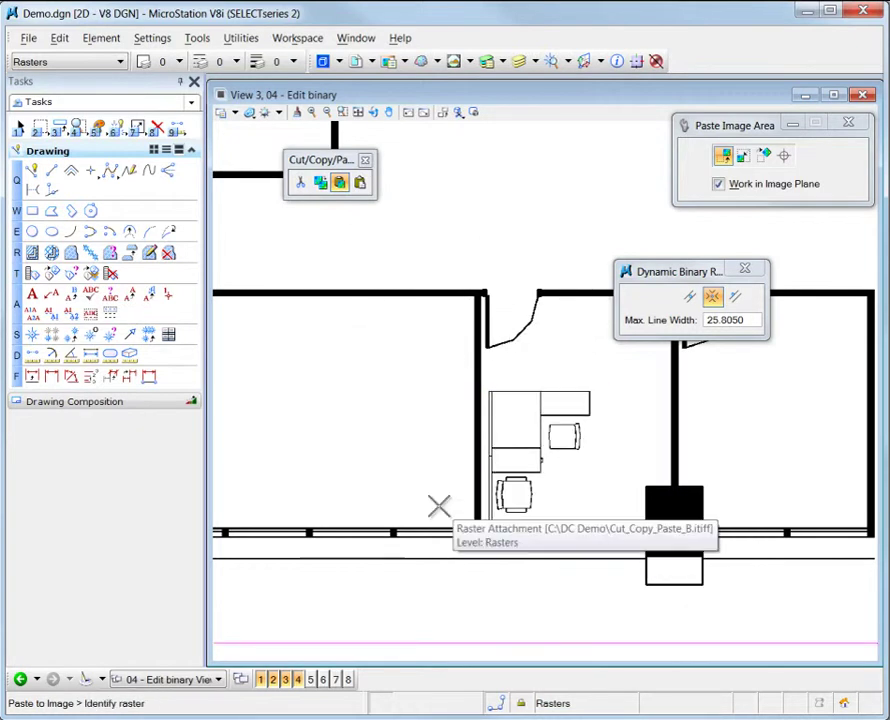
click(300, 680)
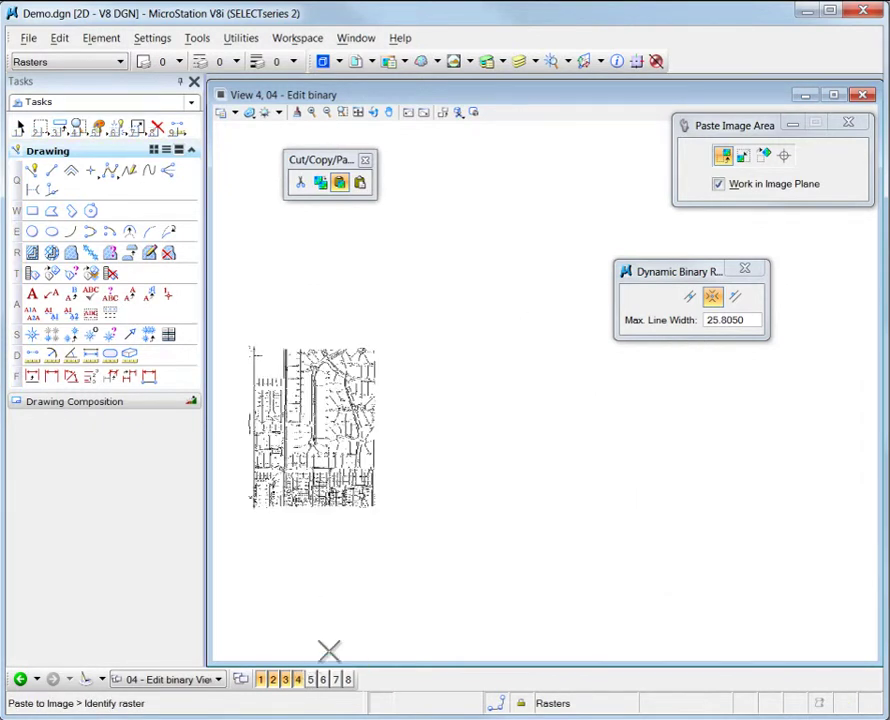
Step: Paste Cut_Copy_Paste_D.tiff from the DC Demo folder onto the existing raster and finish the paste
click(360, 183)
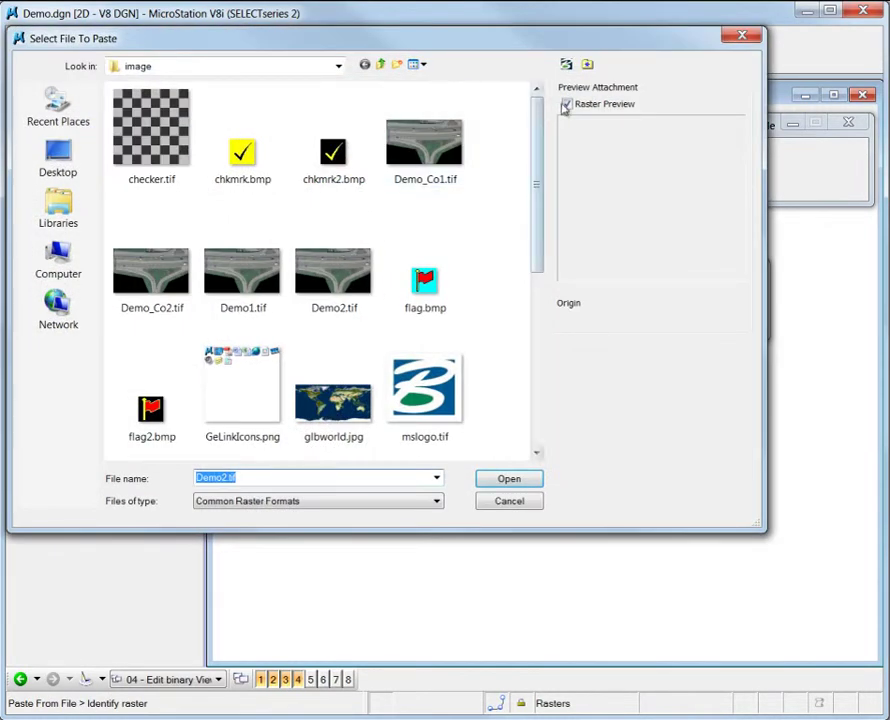
click(587, 66)
click(649, 106)
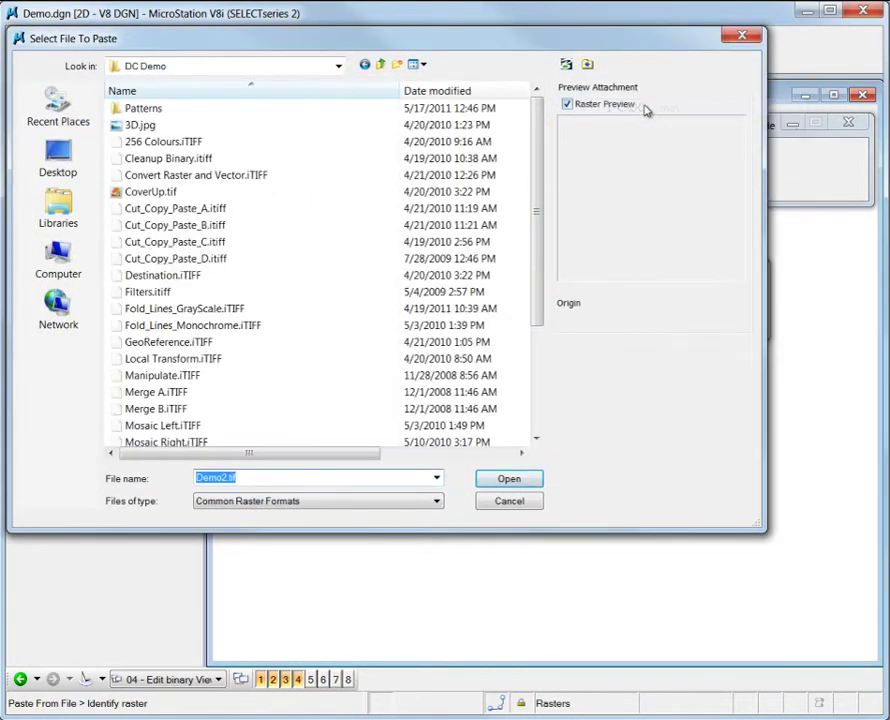
double_click(224, 259)
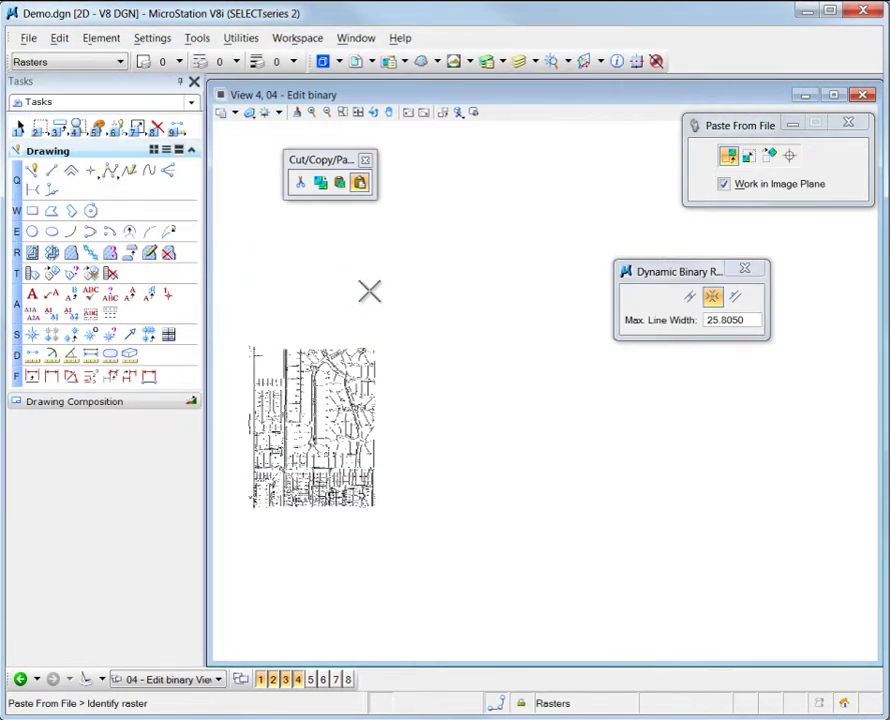
click(376, 405)
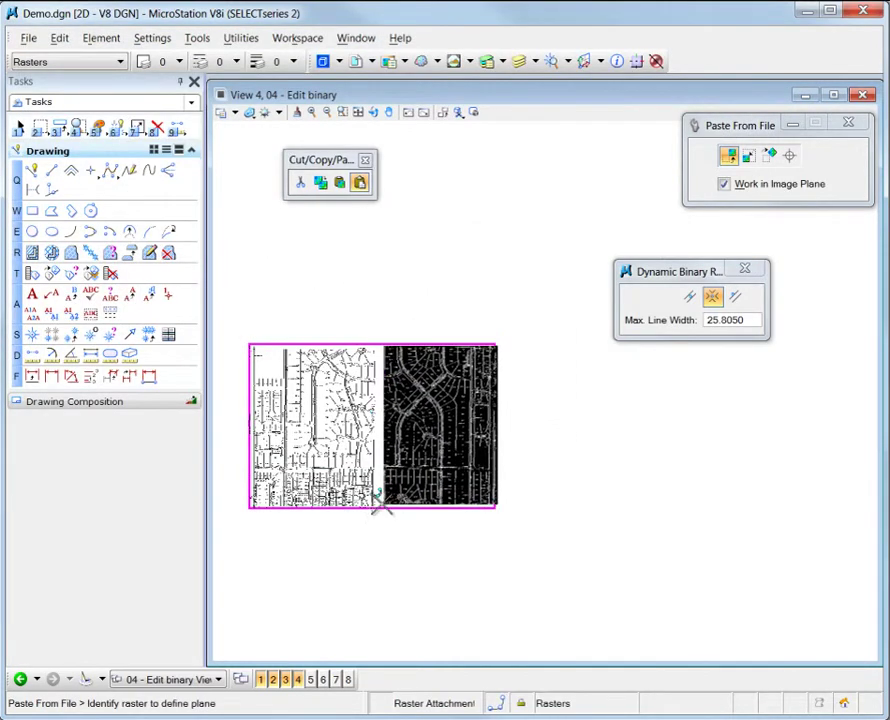
click(421, 514)
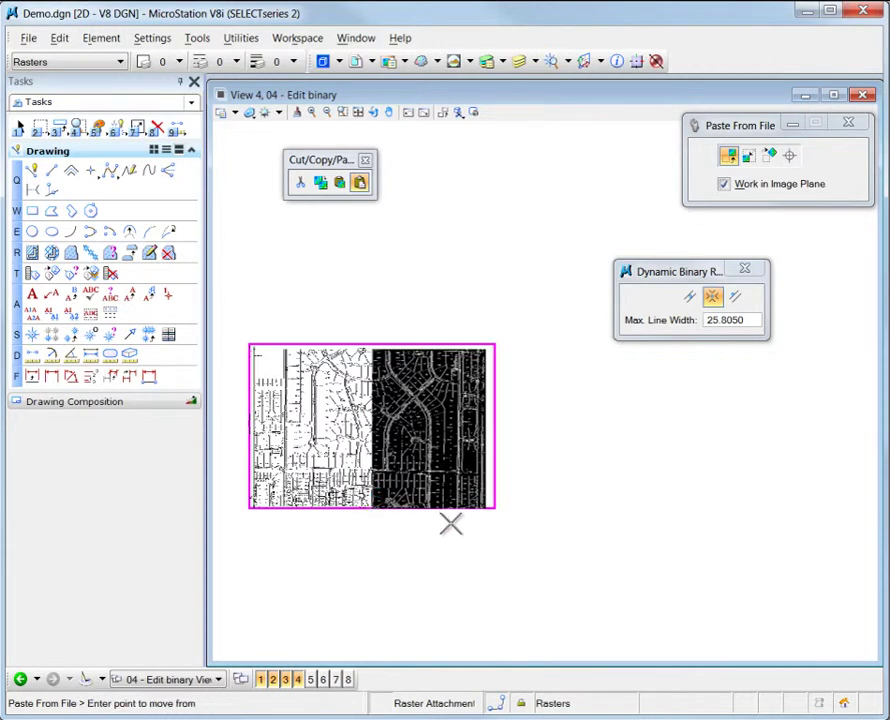
right_click(451, 527)
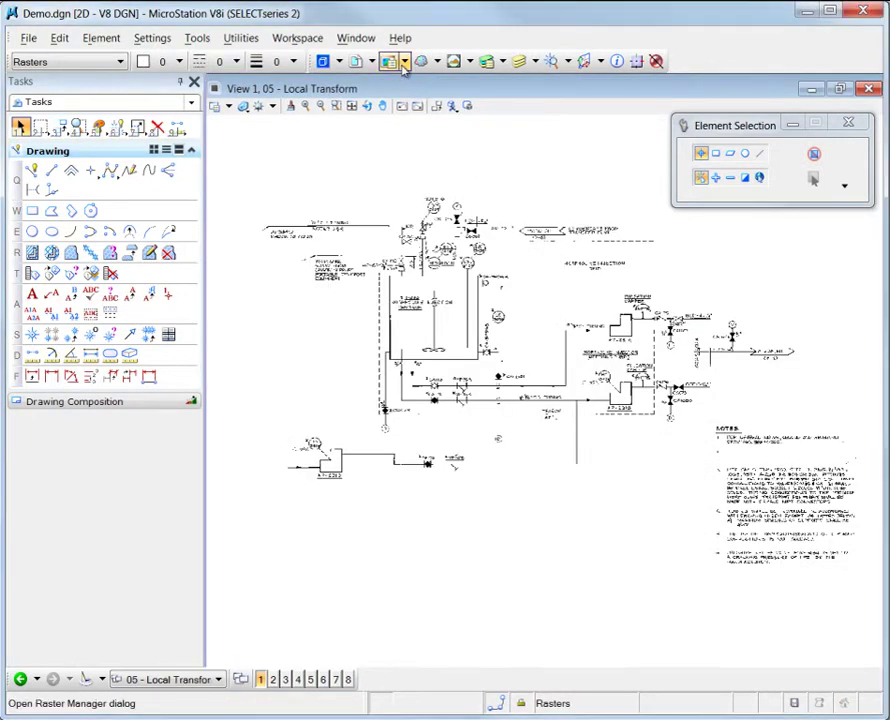
Step: Open the Local Transform tools and zoom in around the NOTES 3&4 label
click(401, 64)
click(601, 80)
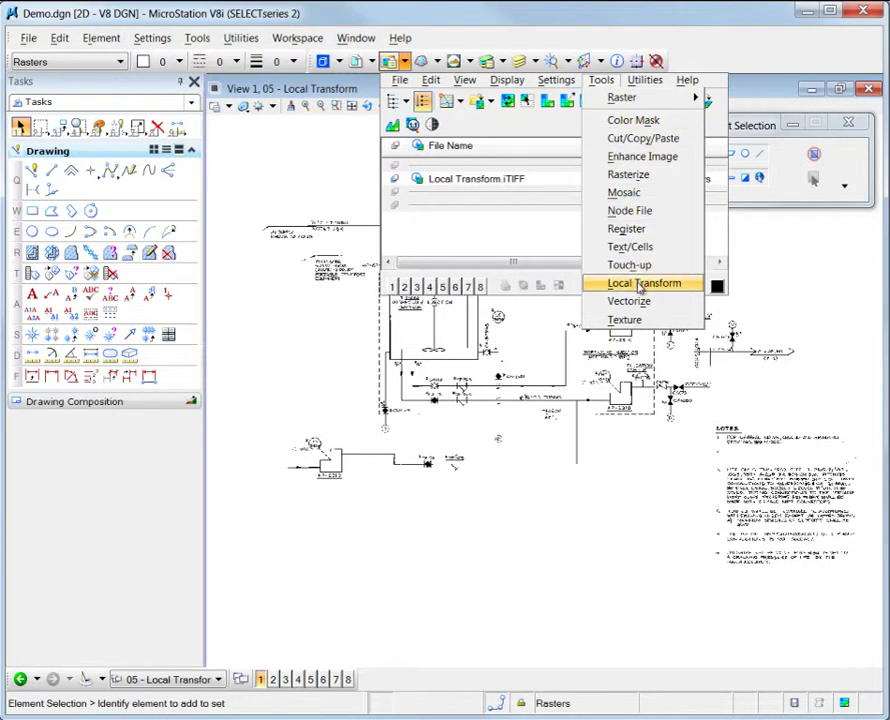
click(620, 284)
drag(342, 359, 346, 135)
click(336, 106)
click(286, 243)
click(446, 230)
right_click(446, 300)
Step: Local Move a block around NOTES 3&4 up beside the 1/2" S.S. TUBING label
click(273, 165)
click(300, 425)
click(449, 402)
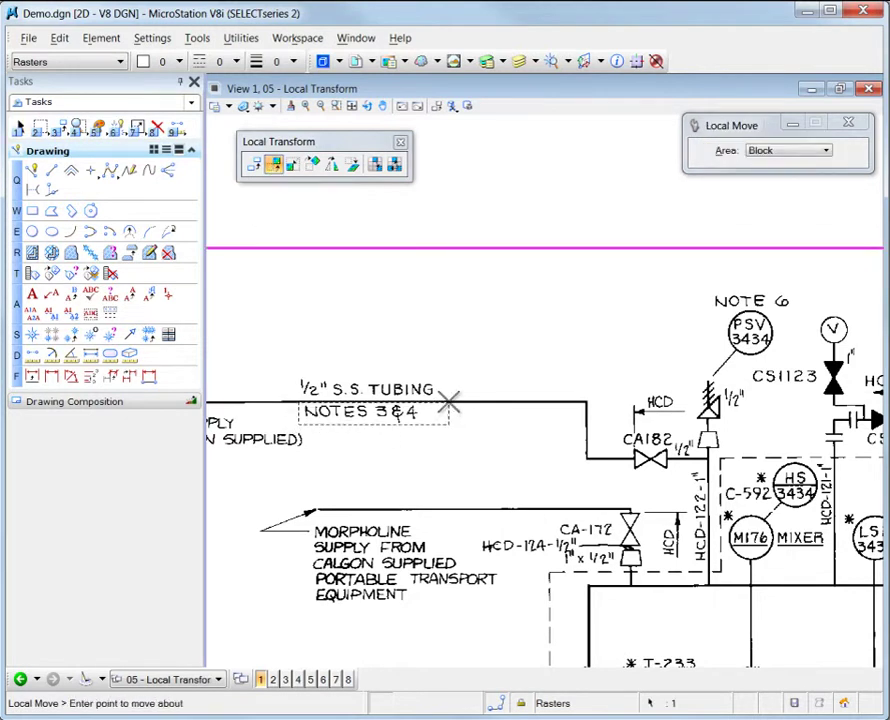
click(322, 428)
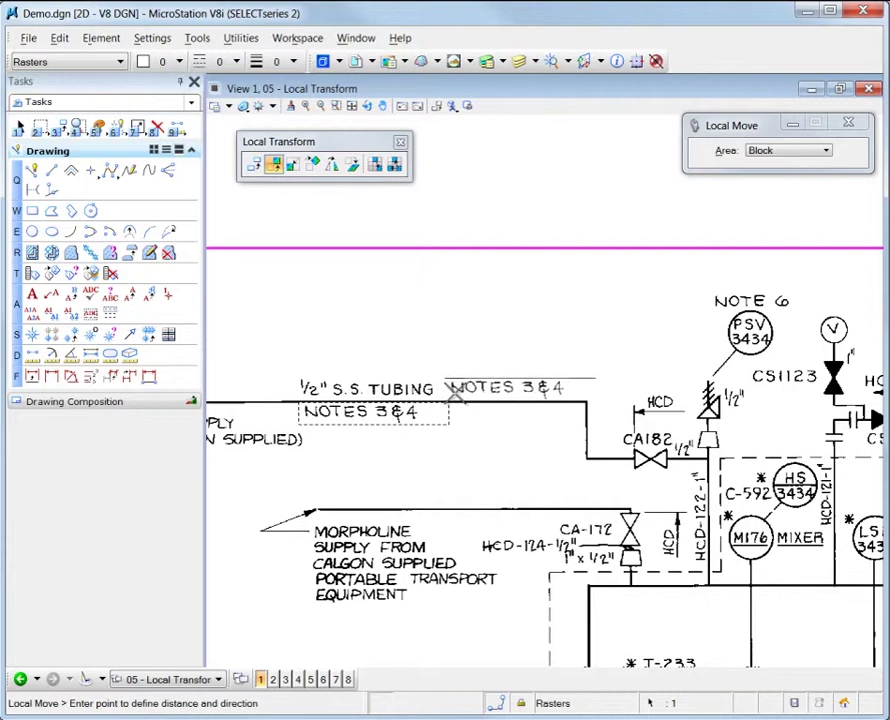
click(467, 406)
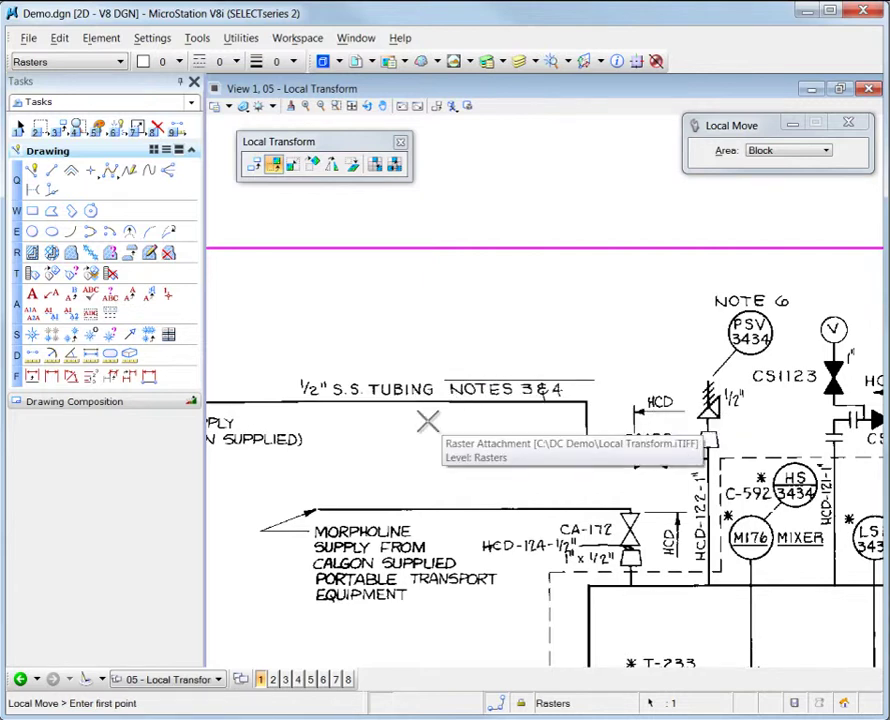
scroll(505, 395, up, 2)
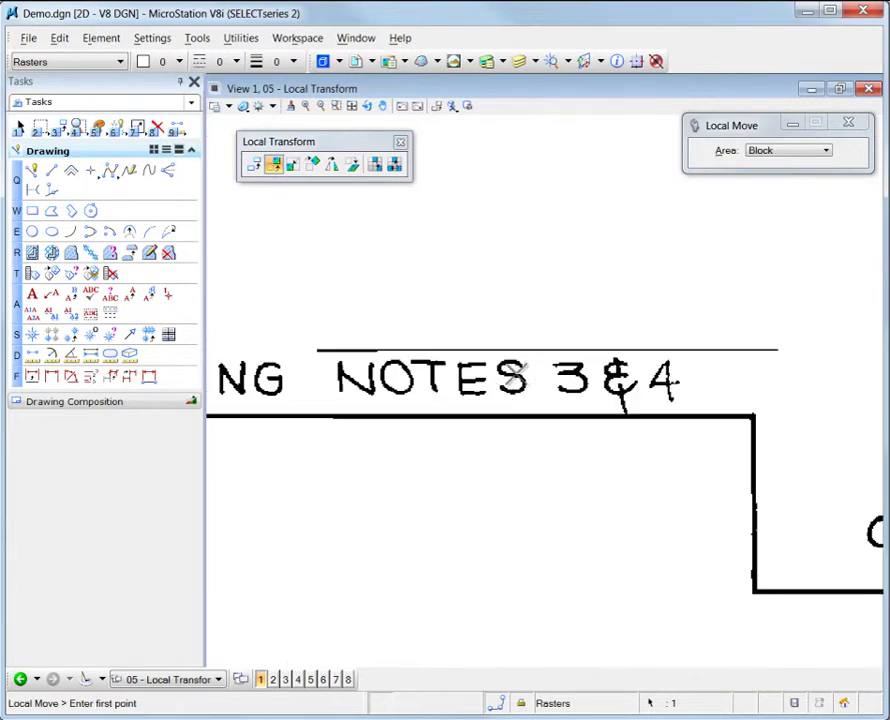
click(404, 62)
click(603, 81)
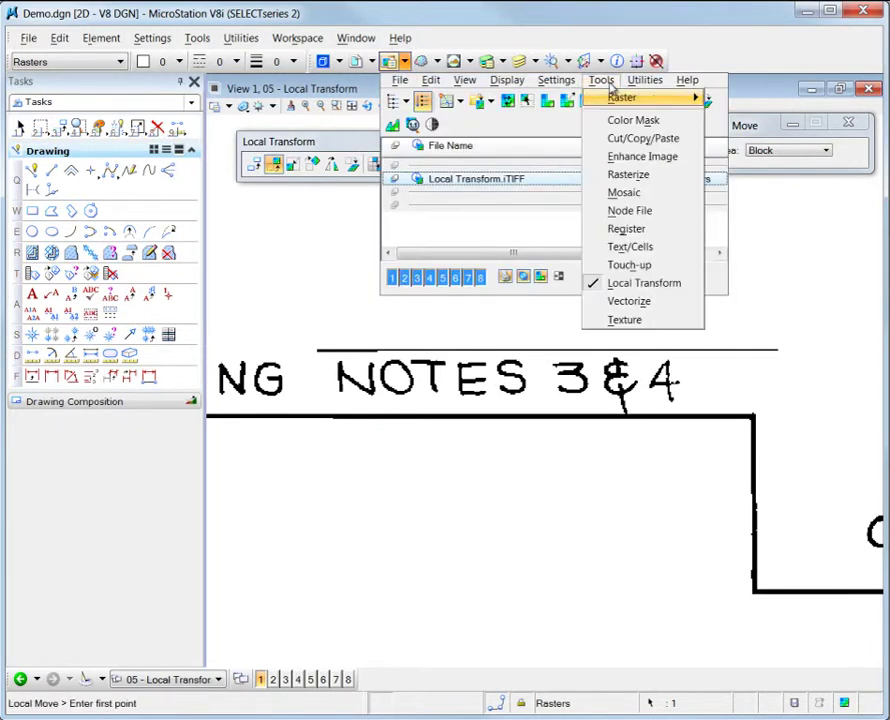
Step: Cut away the stray line above the NOTES 3&4 title with a Cut Image Area block
click(640, 138)
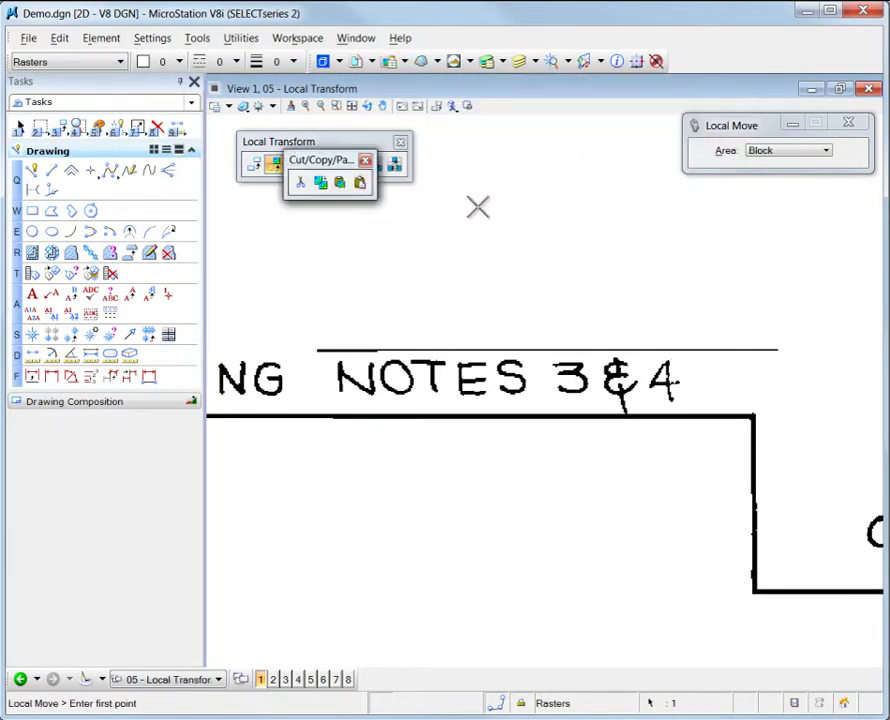
click(305, 189)
click(307, 316)
click(783, 356)
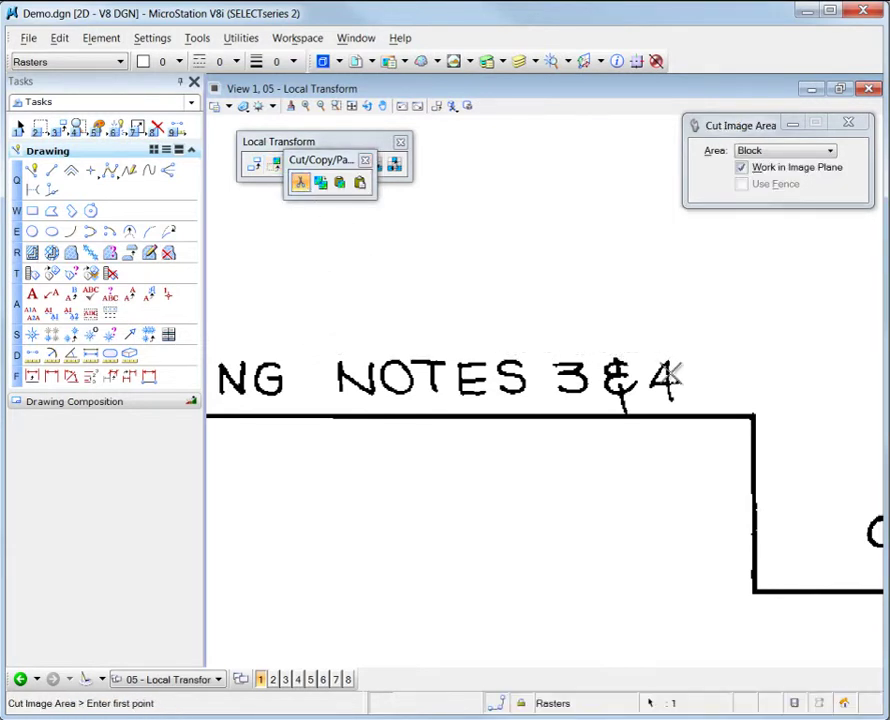
scroll(542, 556, down, 5)
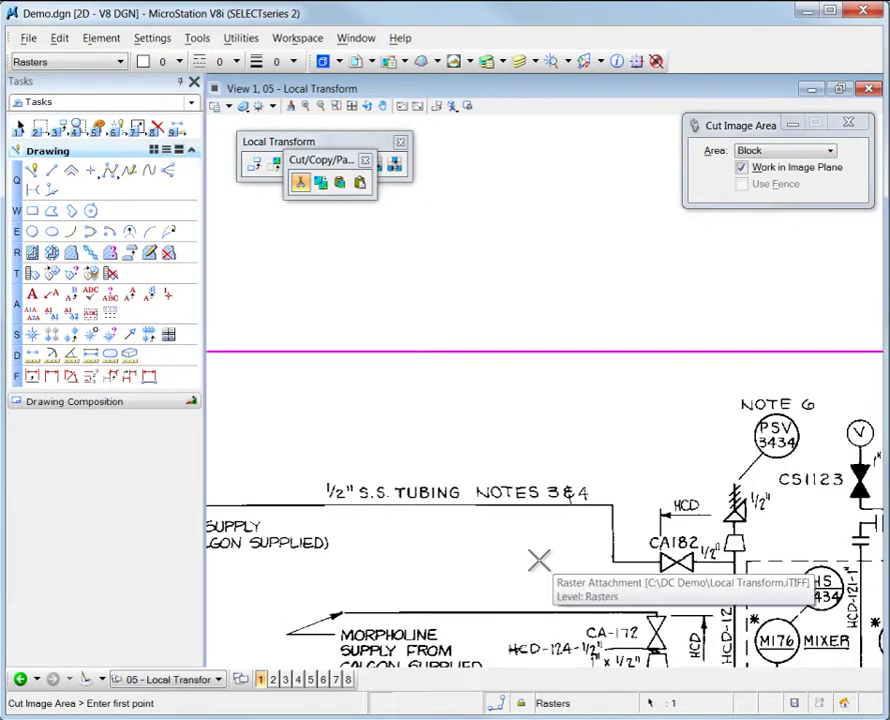
mouse_move(539, 563)
middle_down()
mouse_move(511, 503)
mouse_move(325, 300)
middle_up()
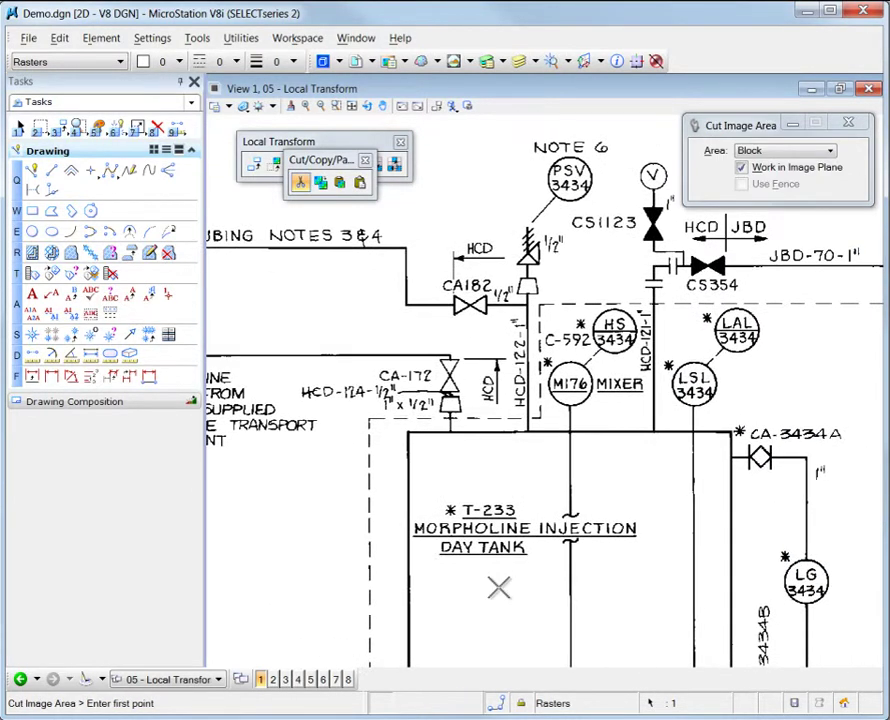
middle_drag(498, 588, 480, 428)
click(366, 162)
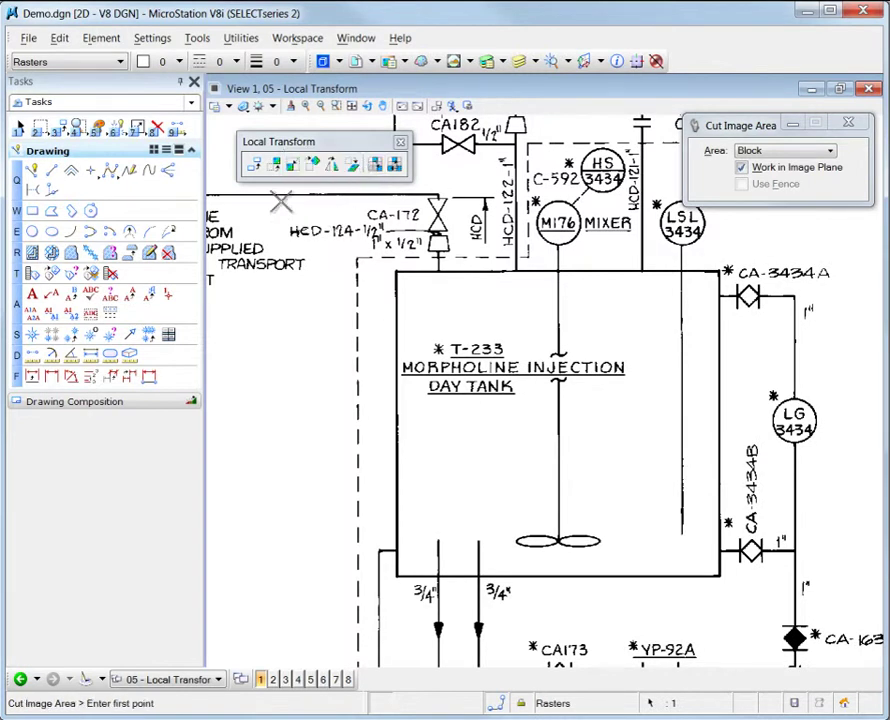
Step: Local Copy the tank's agitator as an Item and place the copy left of the tank
click(254, 166)
click(797, 152)
click(732, 206)
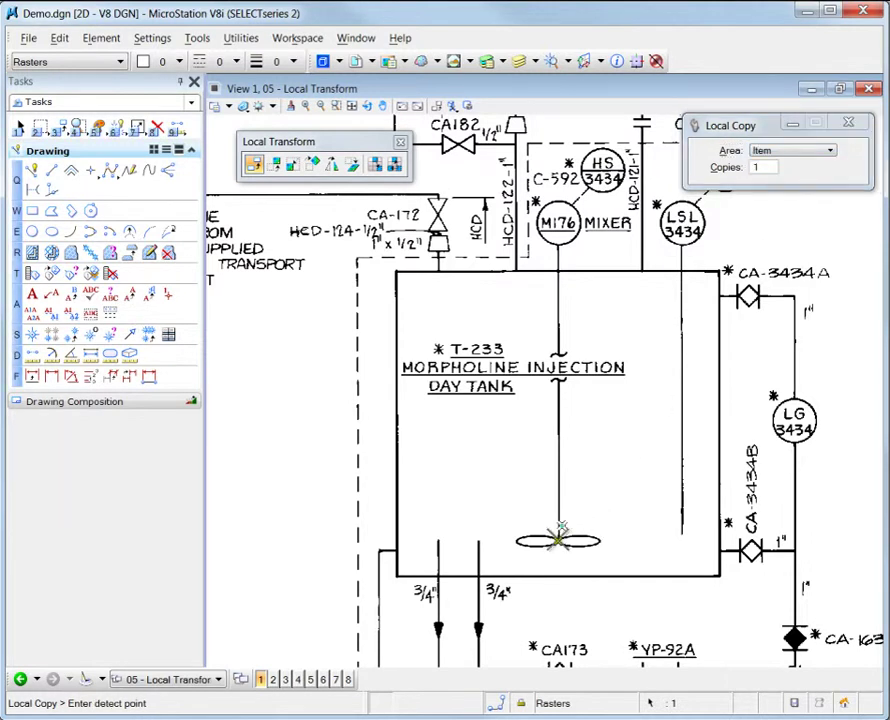
click(561, 530)
click(555, 538)
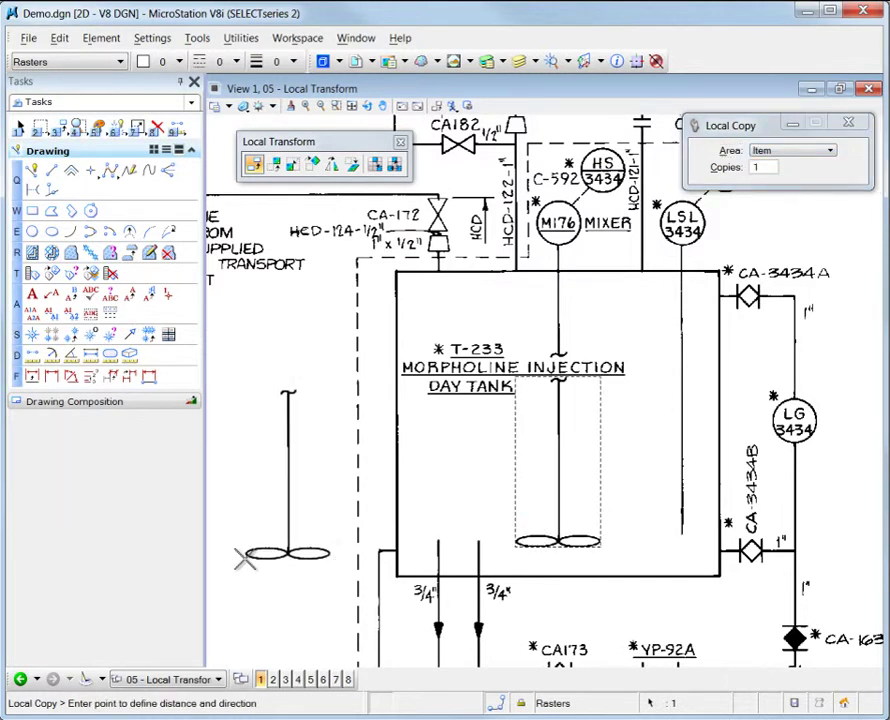
click(248, 565)
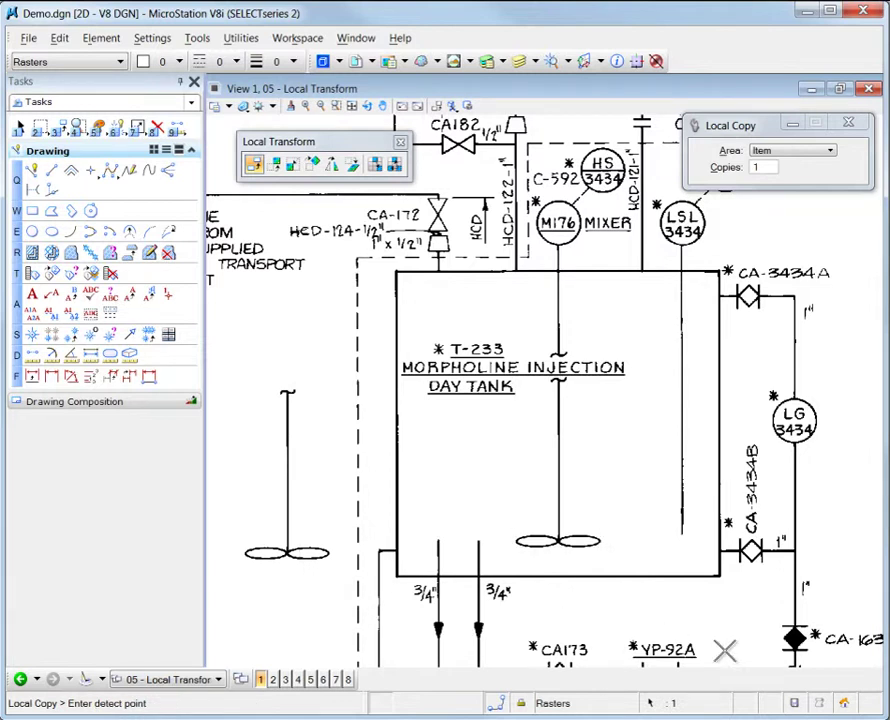
middle_drag(510, 456, 692, 453)
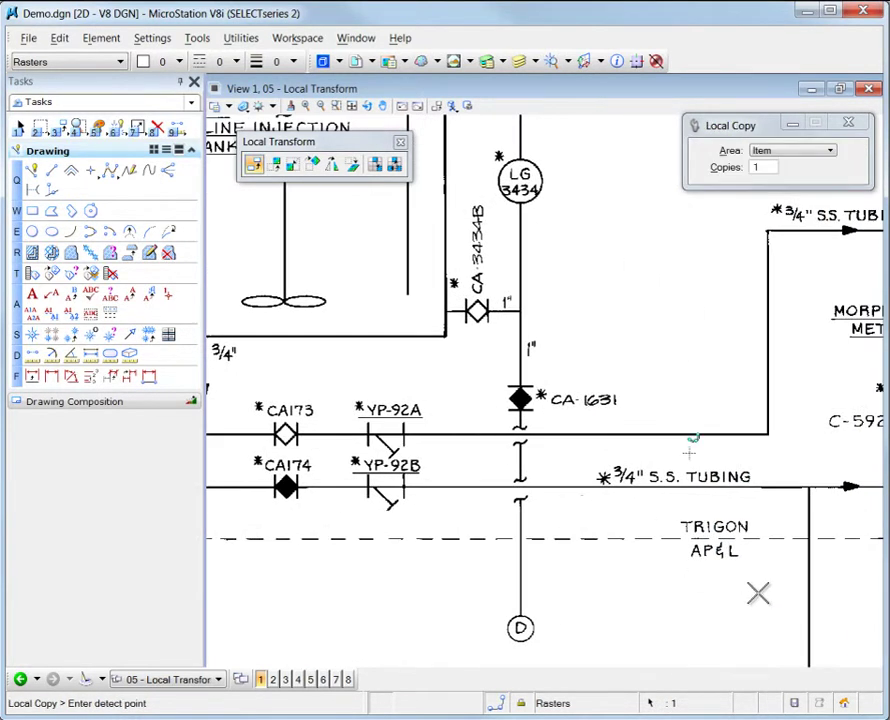
mouse_move(757, 593)
middle_down()
mouse_move(747, 580)
mouse_move(407, 541)
middle_up()
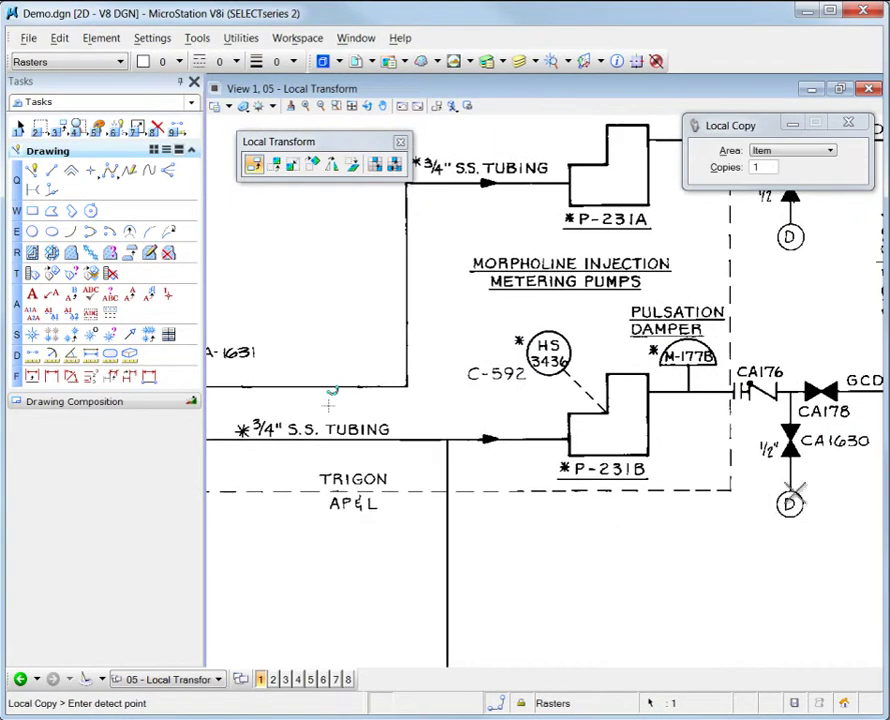
mouse_move(800, 492)
middle_down()
mouse_move(405, 521)
mouse_move(368, 541)
mouse_move(412, 360)
middle_up()
Step: Scale the boxed M-208, SH. 1 (B-6) label block to 1.5 times its size about a base point
click(291, 164)
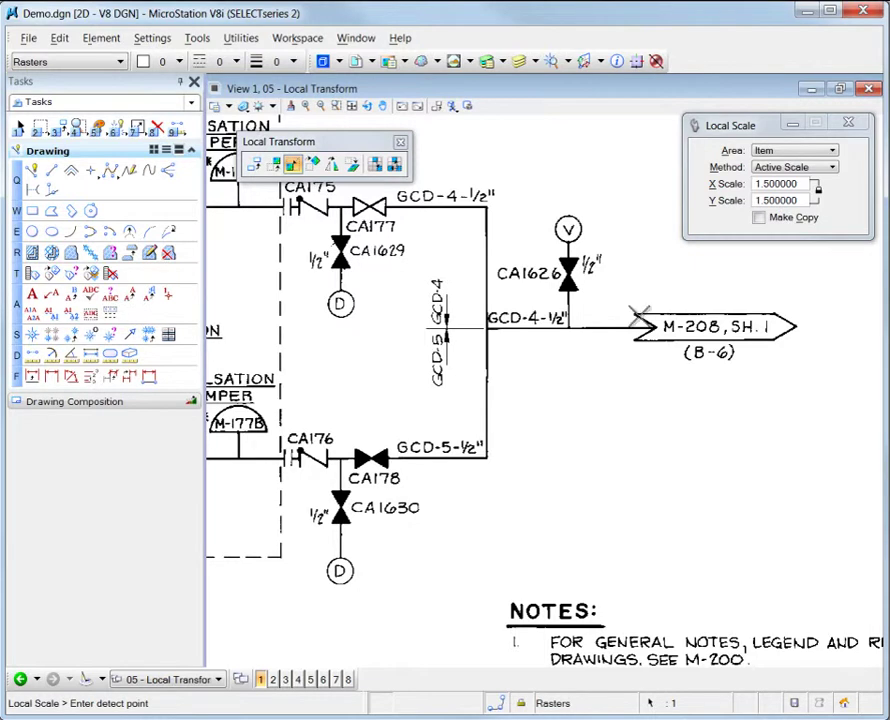
click(786, 160)
click(772, 89)
click(621, 296)
click(817, 376)
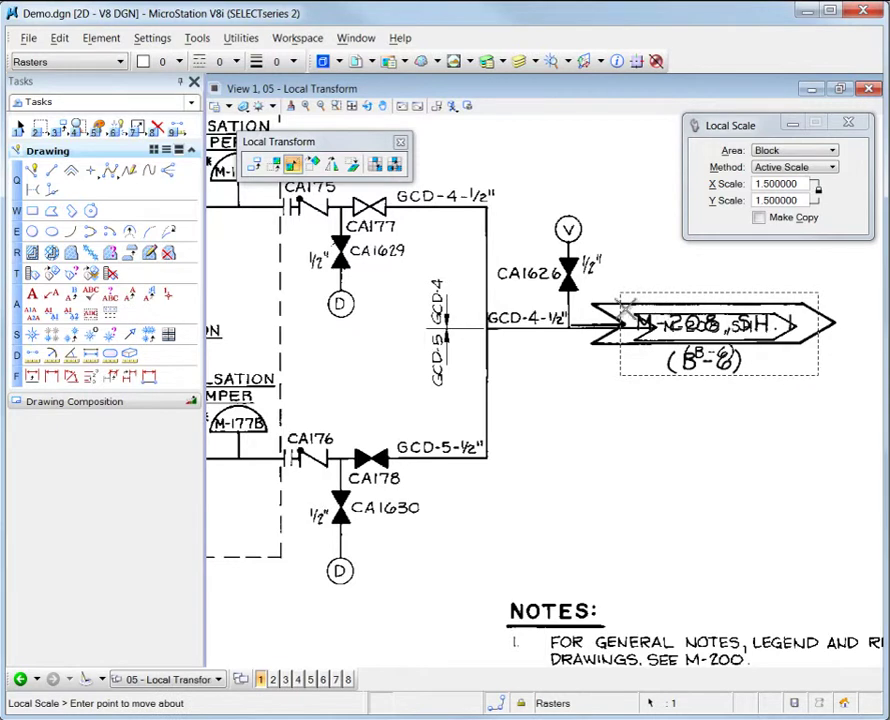
click(578, 326)
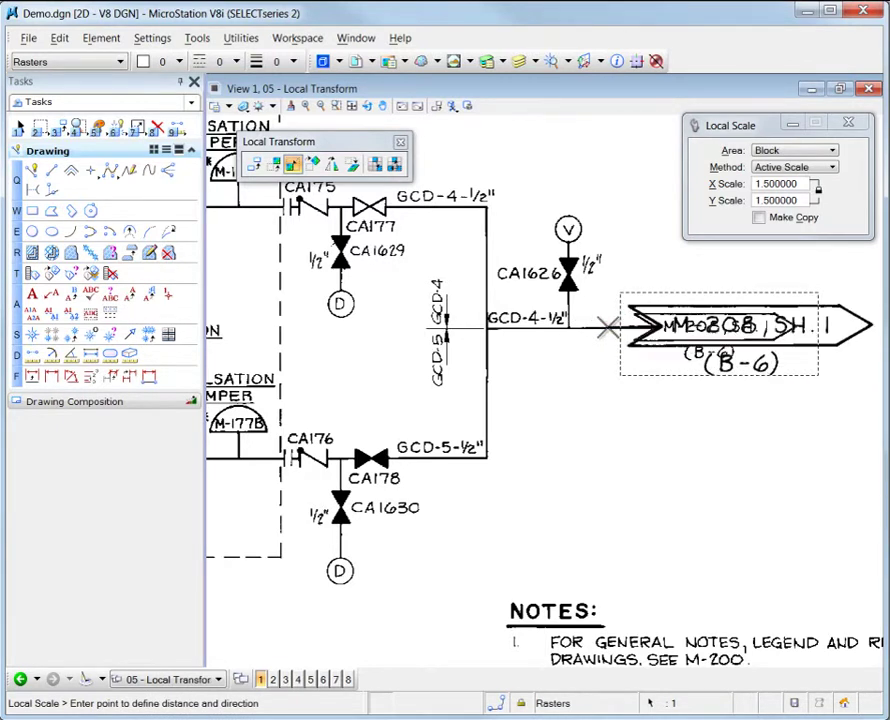
click(607, 330)
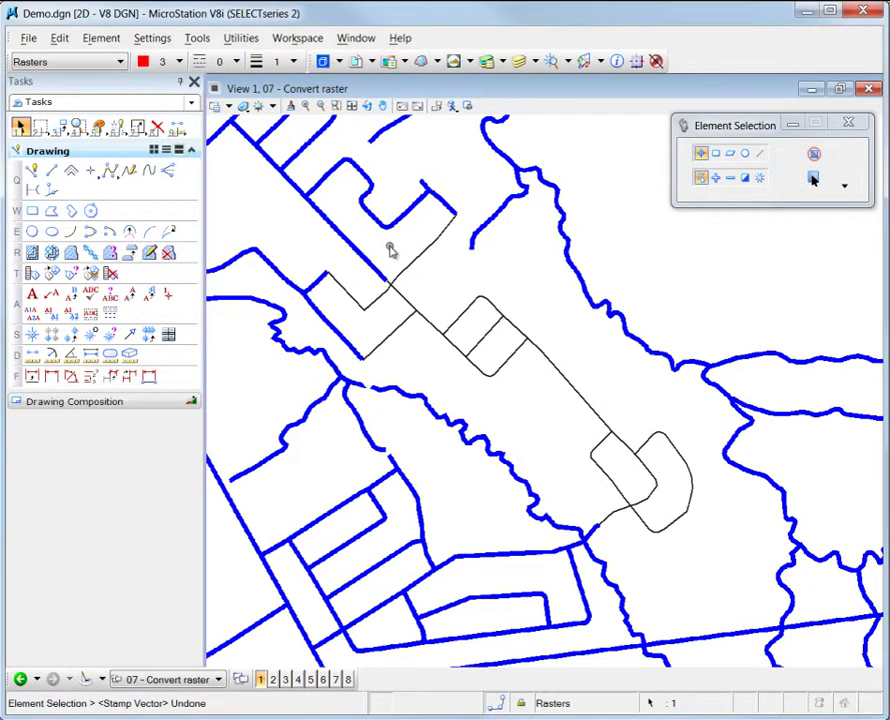
Step: Fence the thin black road vectors and stamp them into the raster as thick blue lines
click(403, 62)
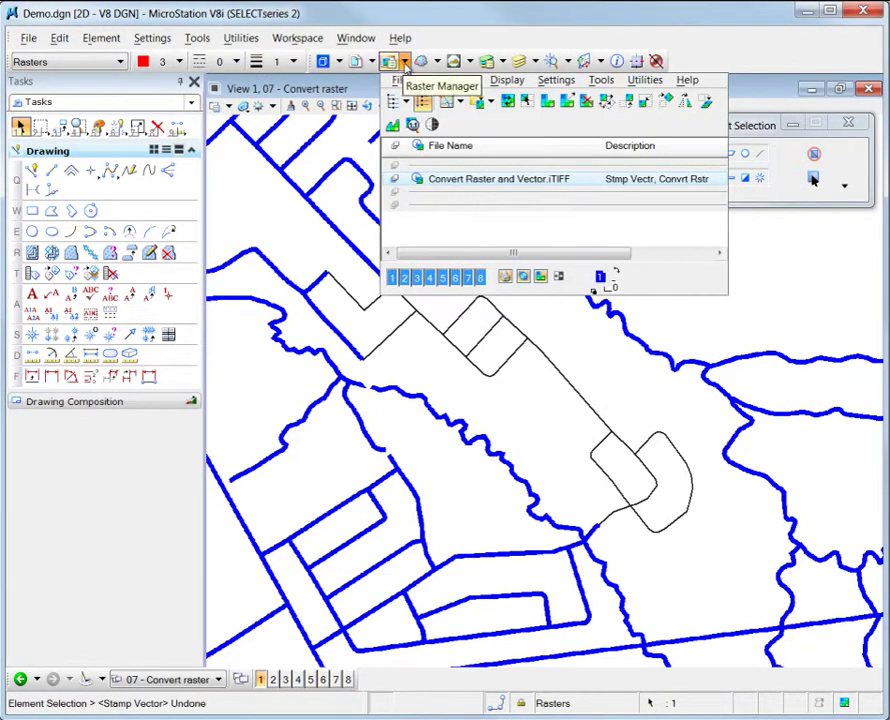
click(601, 80)
mouse_move(619, 106)
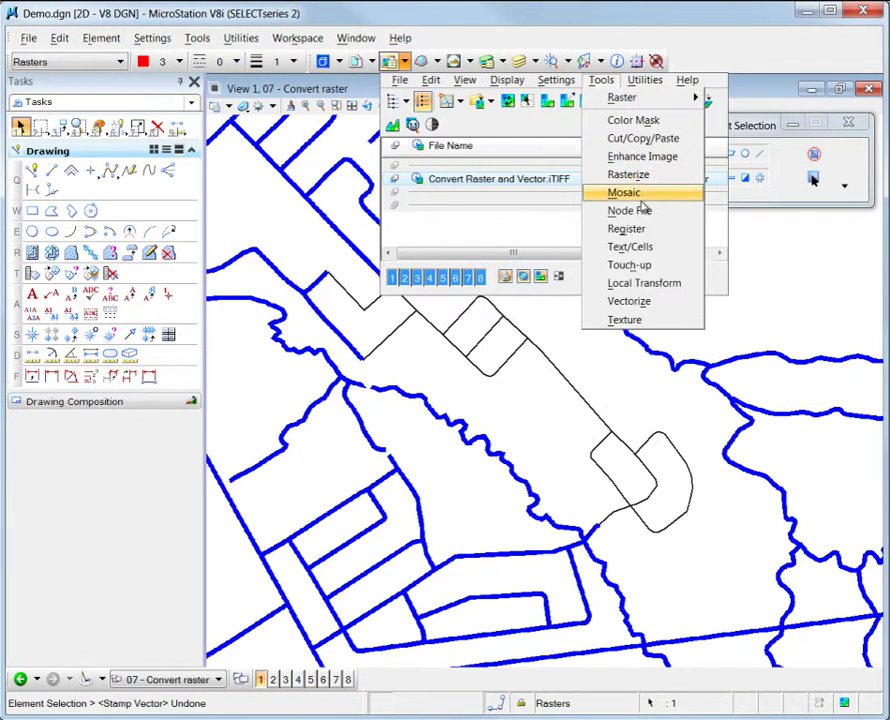
click(610, 174)
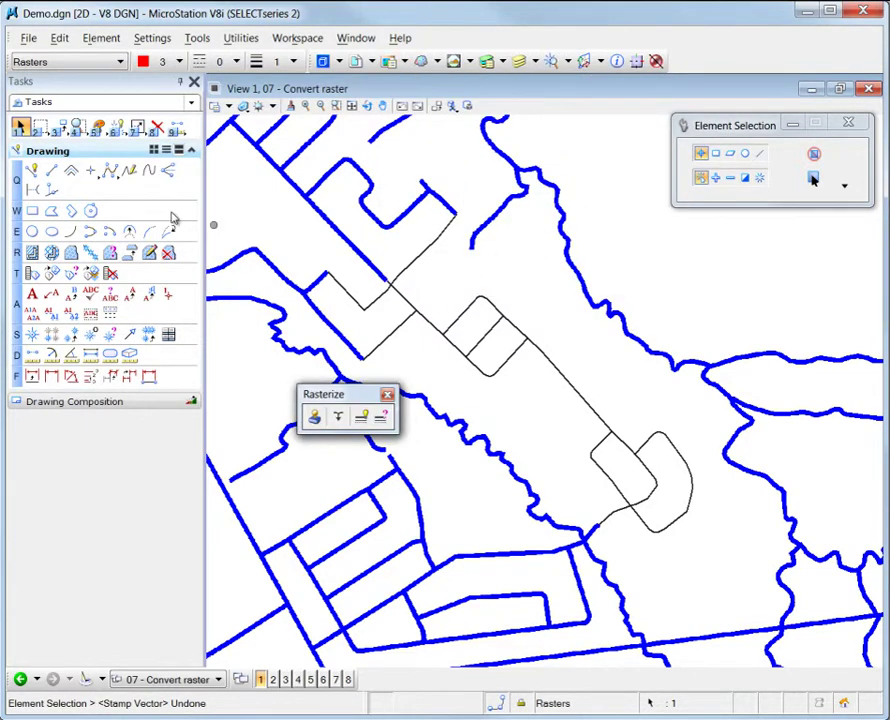
click(40, 127)
click(281, 164)
click(740, 595)
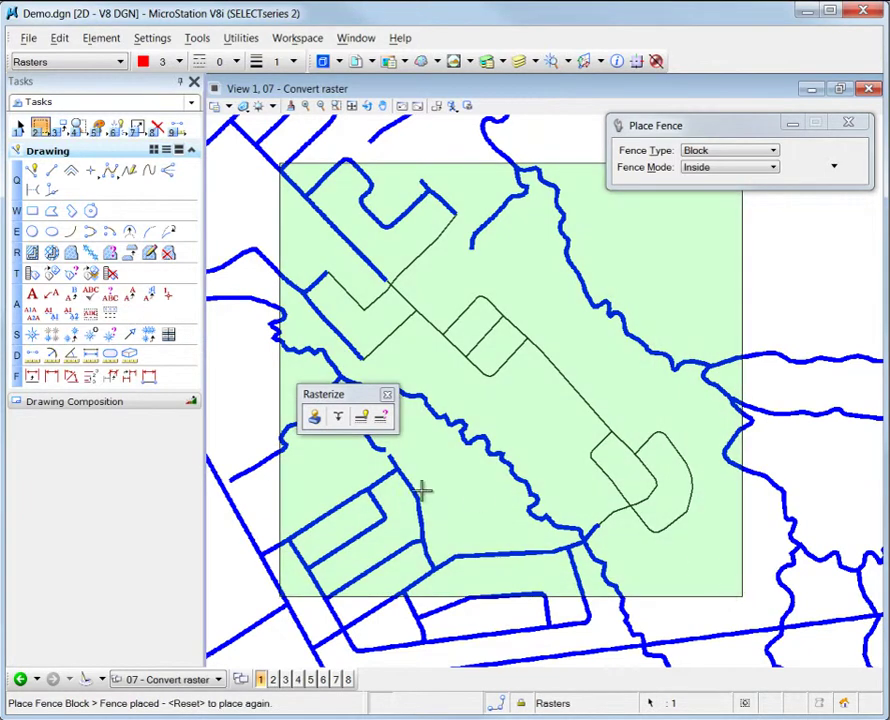
click(313, 418)
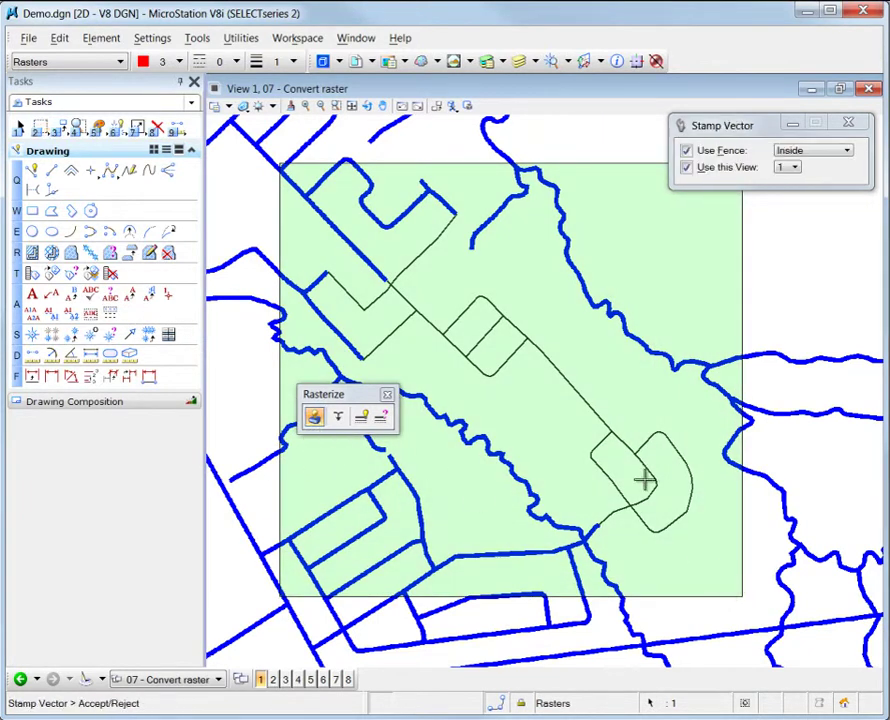
click(760, 508)
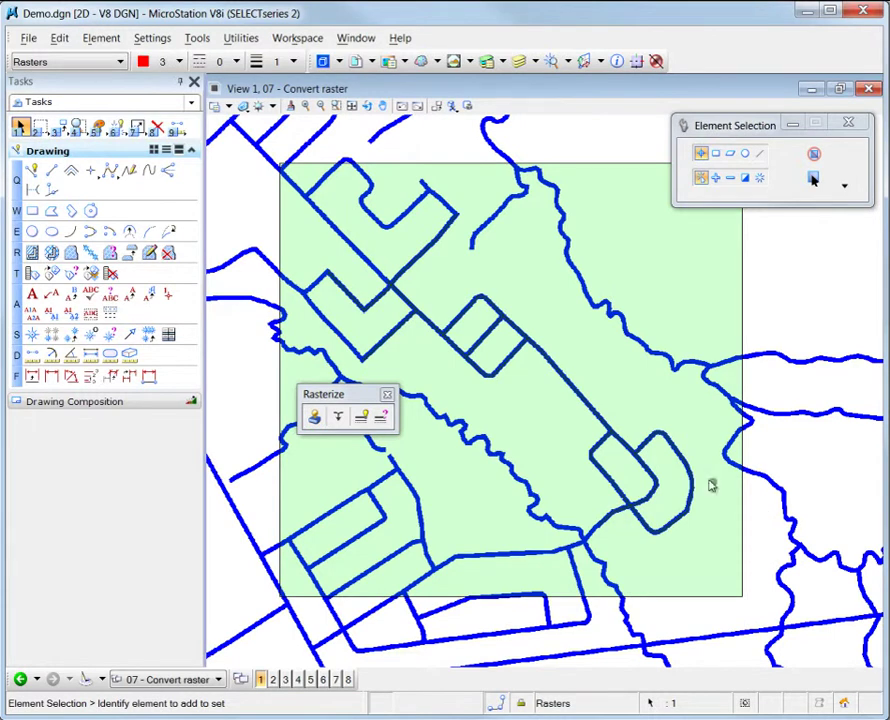
Step: Delete the original thin vectors inside the fence
click(40, 127)
click(130, 198)
click(795, 440)
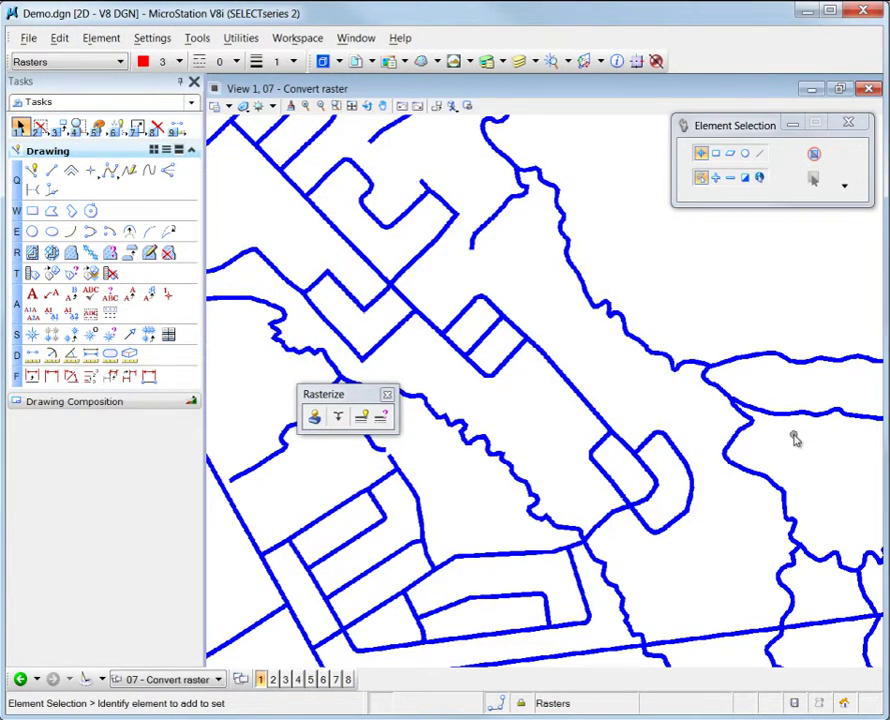
Step: Accept the Line Mapping Settings and draw a four-point rounded road outline with SmartLine
click(380, 416)
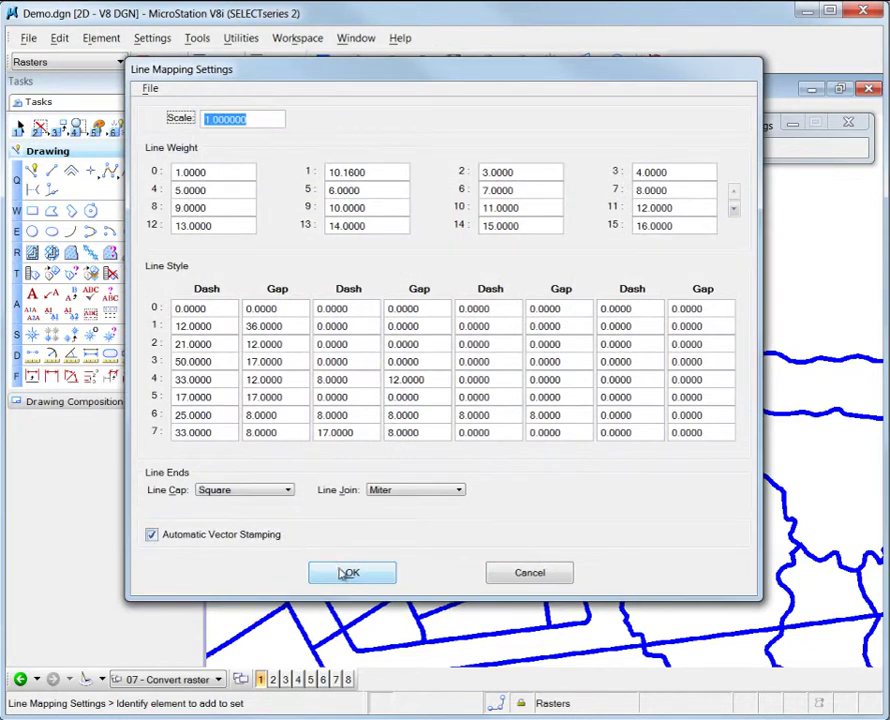
click(347, 574)
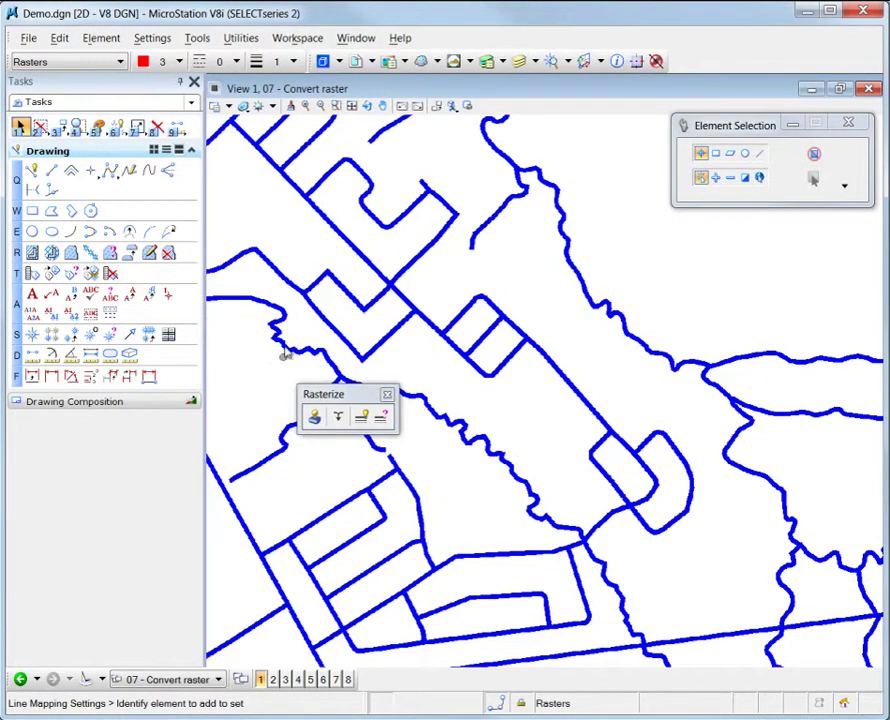
click(32, 171)
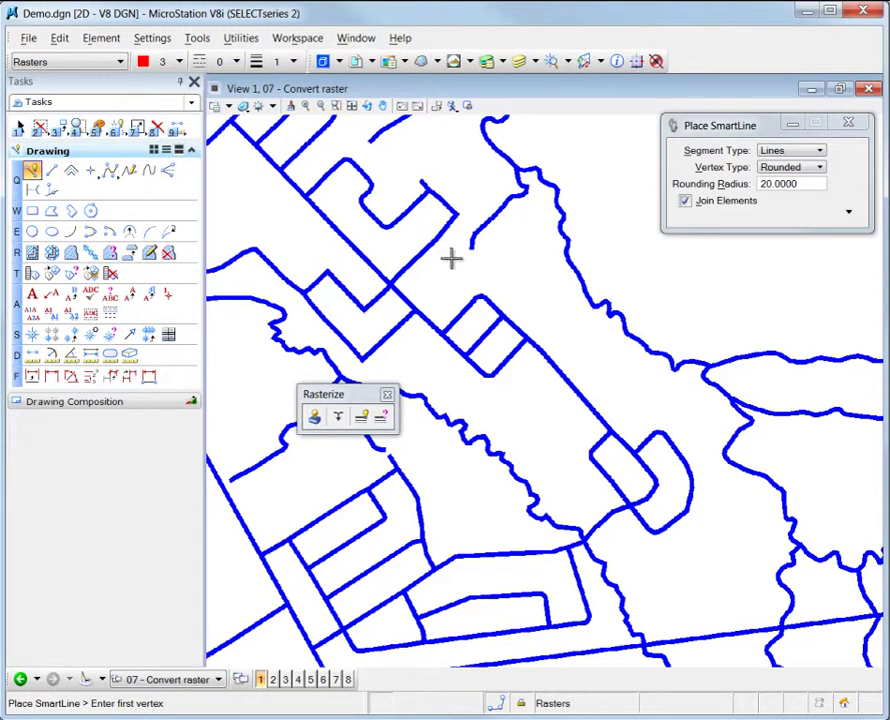
click(526, 340)
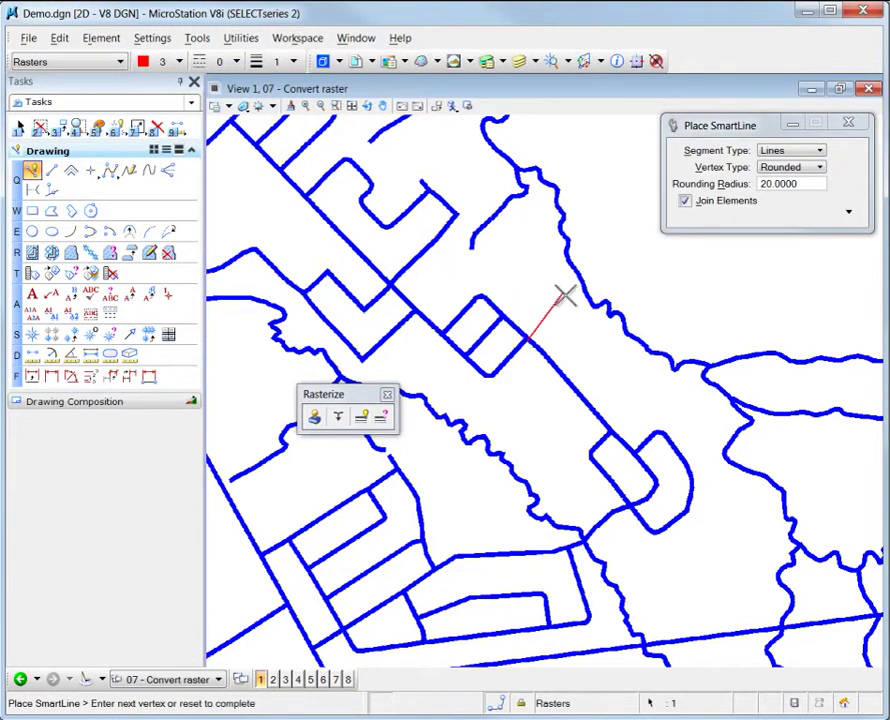
click(563, 299)
click(645, 384)
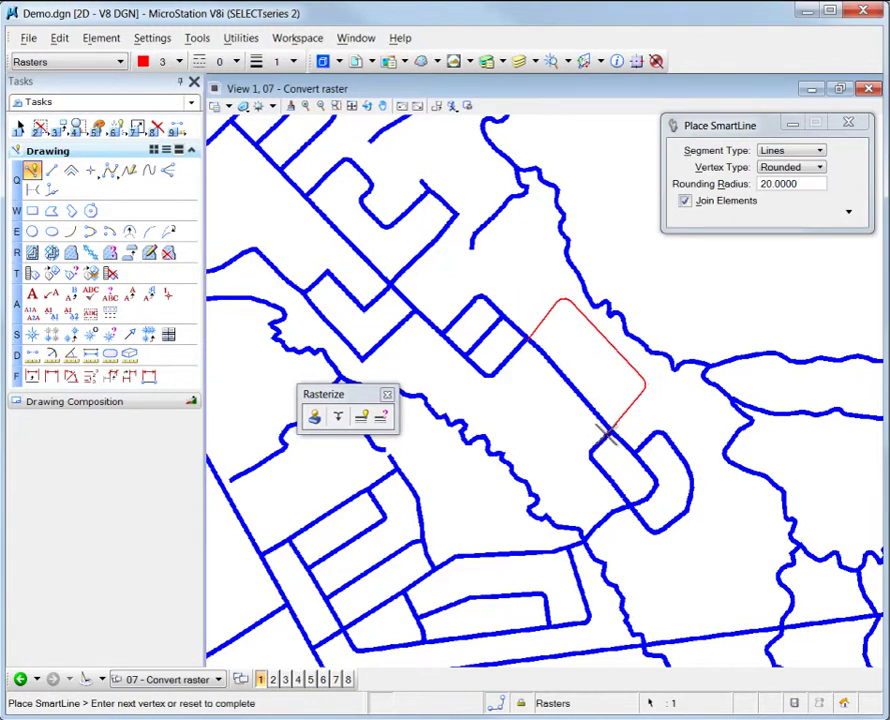
click(604, 432)
right_click(604, 435)
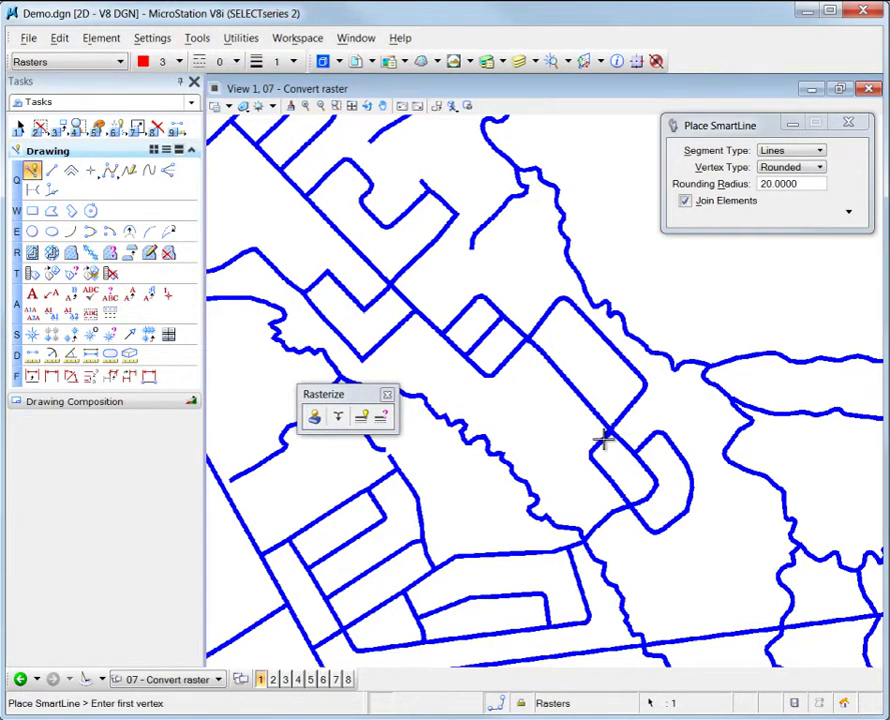
Step: Draw a line joining the road edges across the gap, then pan to the open area
click(571, 392)
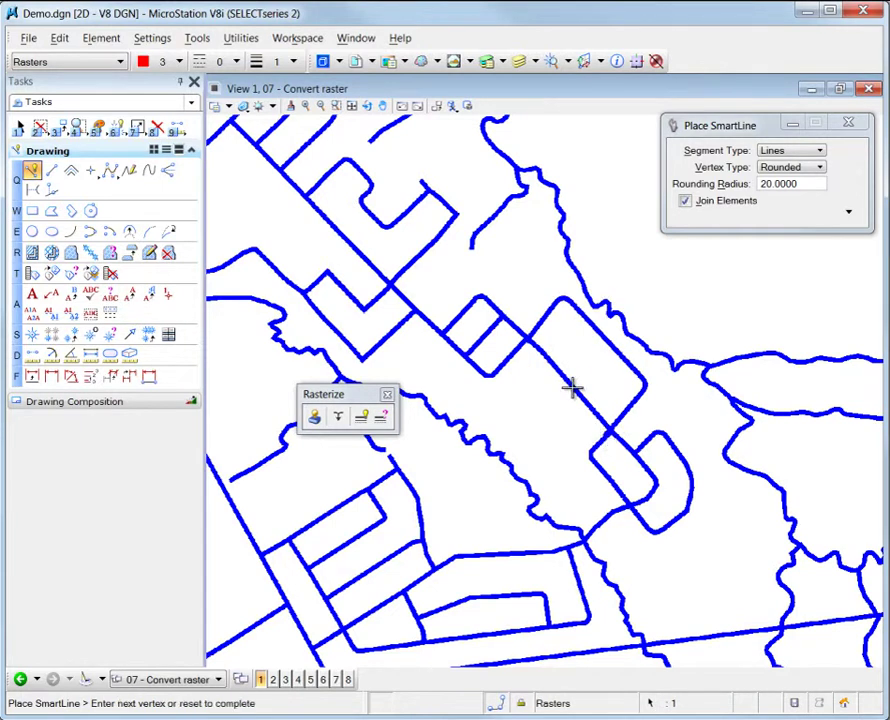
click(517, 447)
right_click(538, 458)
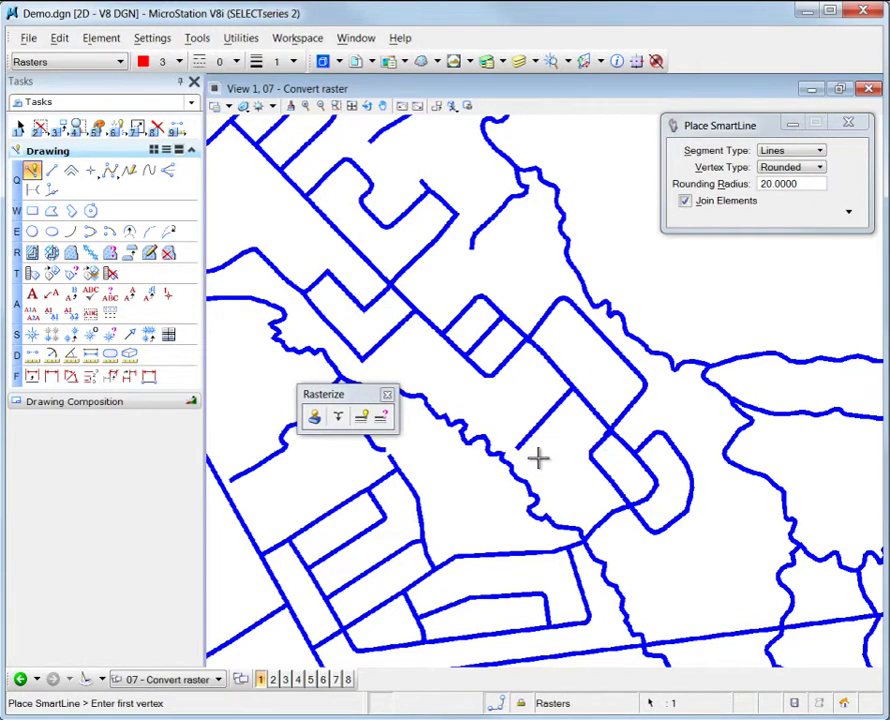
middle_drag(690, 340, 511, 591)
Step: Place the text label NEW SUBDIVISION in the empty area beyond the roads
click(32, 293)
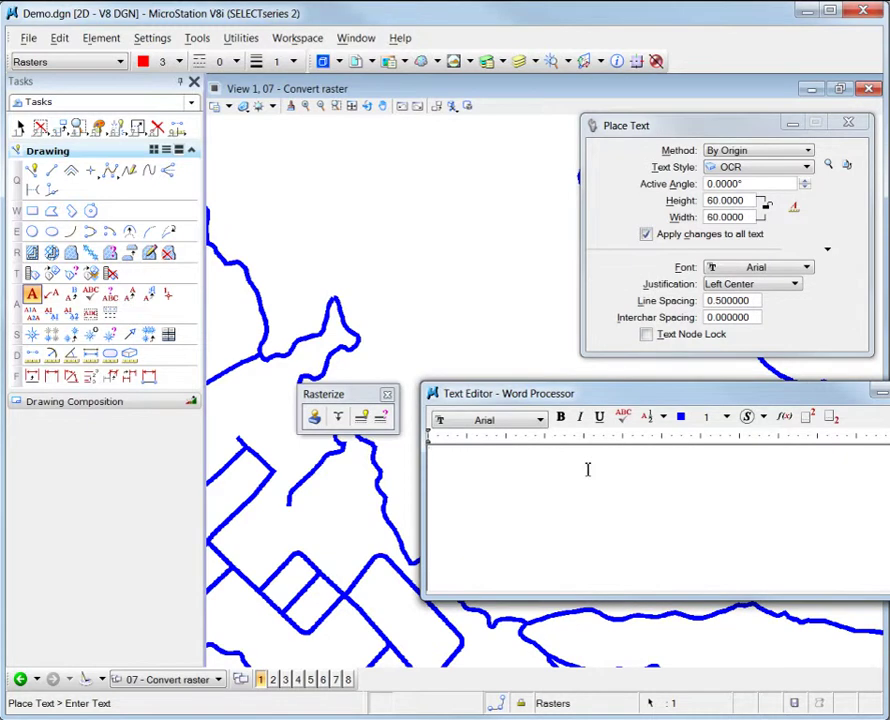
text(NEW)
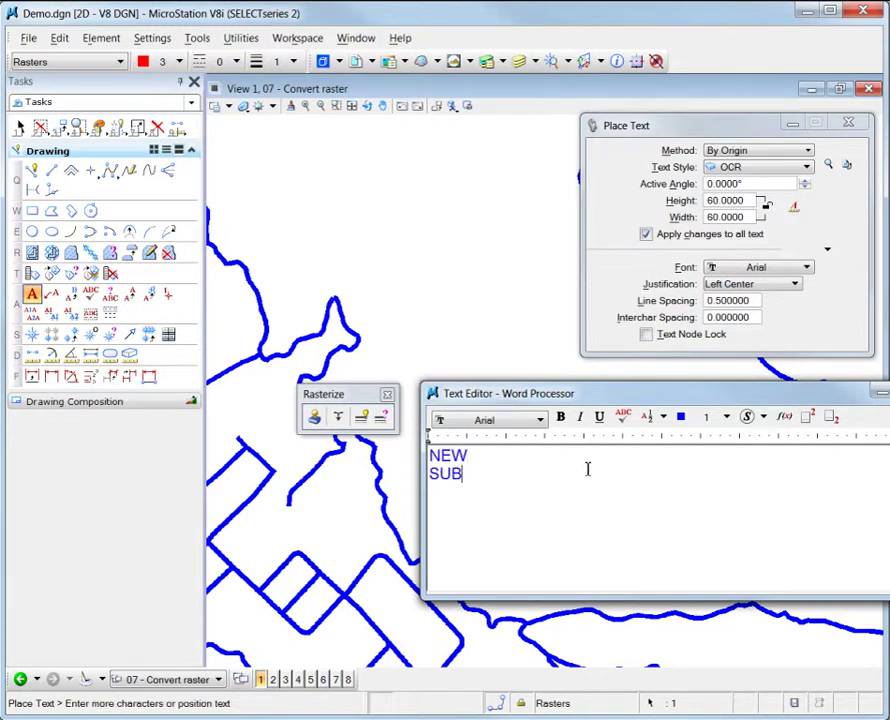
key(BackSpace)
key(BackSpace)
key(BackSpace)
text(ON)
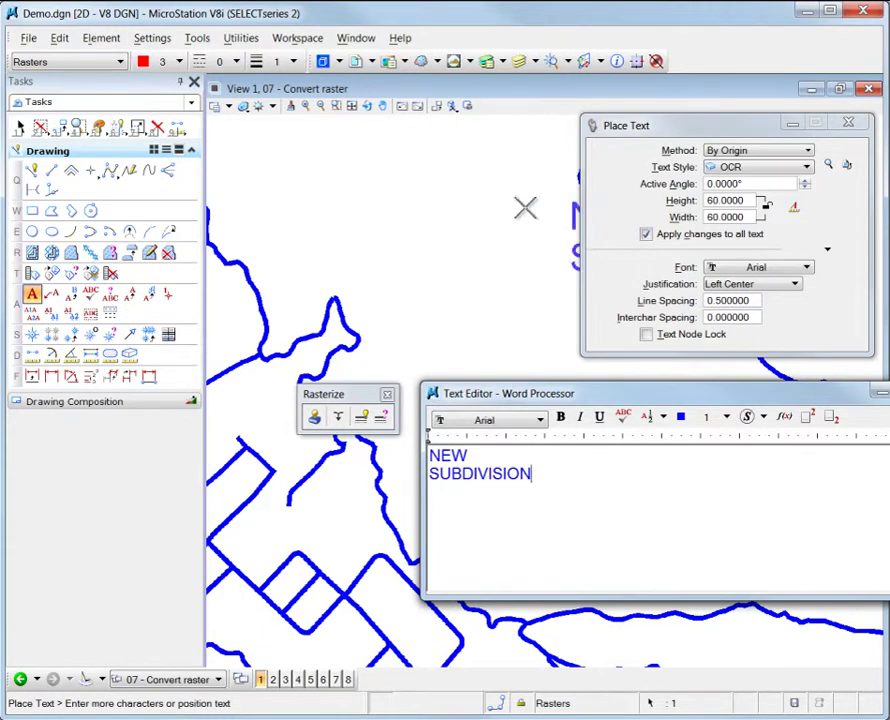
click(292, 214)
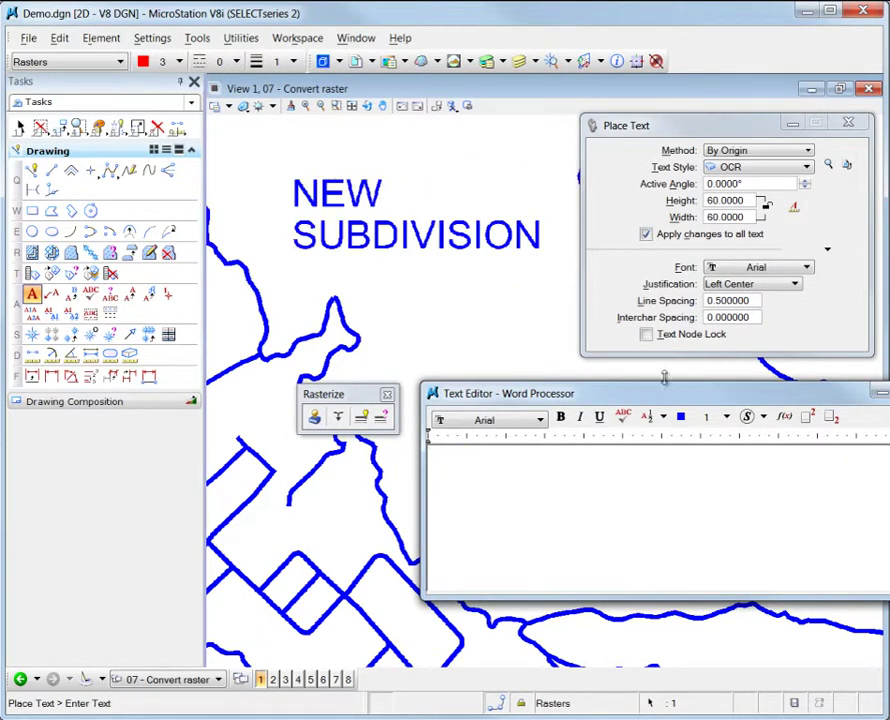
right_click(786, 454)
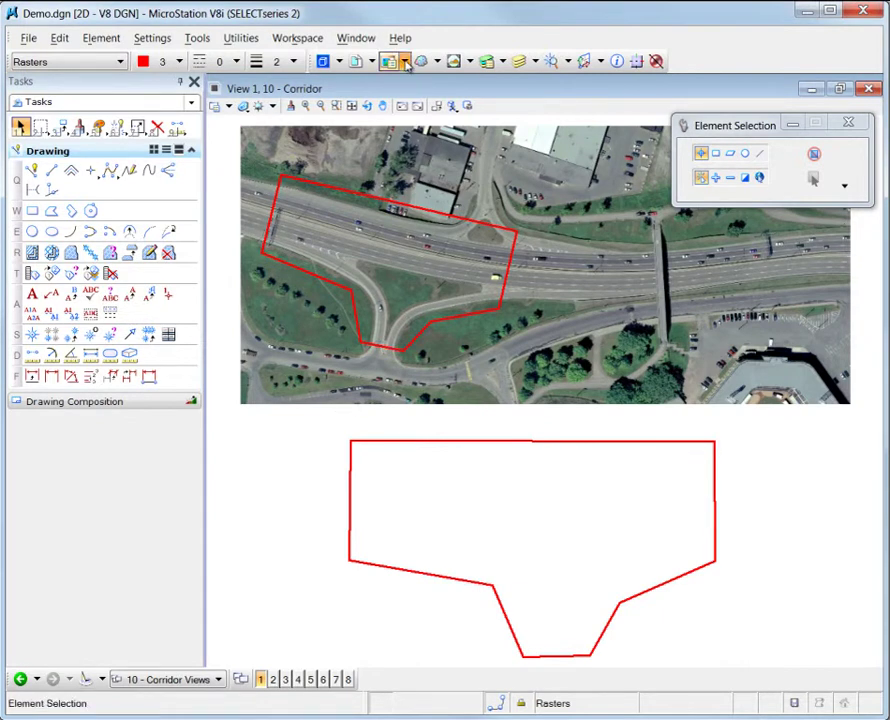
Step: Run Corridor from the upper red outline into the lower shape, saving the result as Demo3.tif
click(405, 62)
click(430, 80)
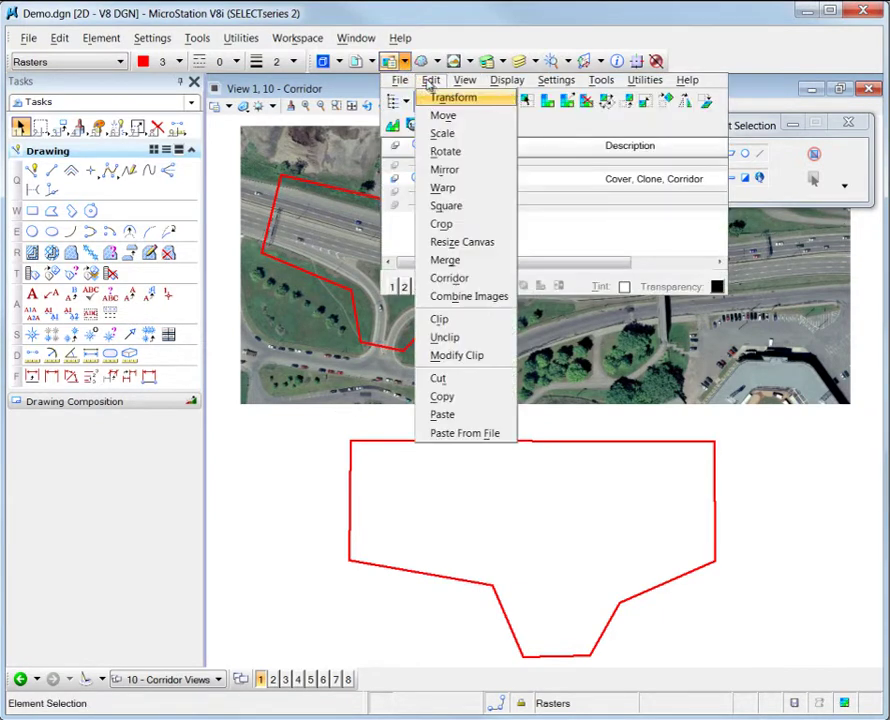
click(455, 281)
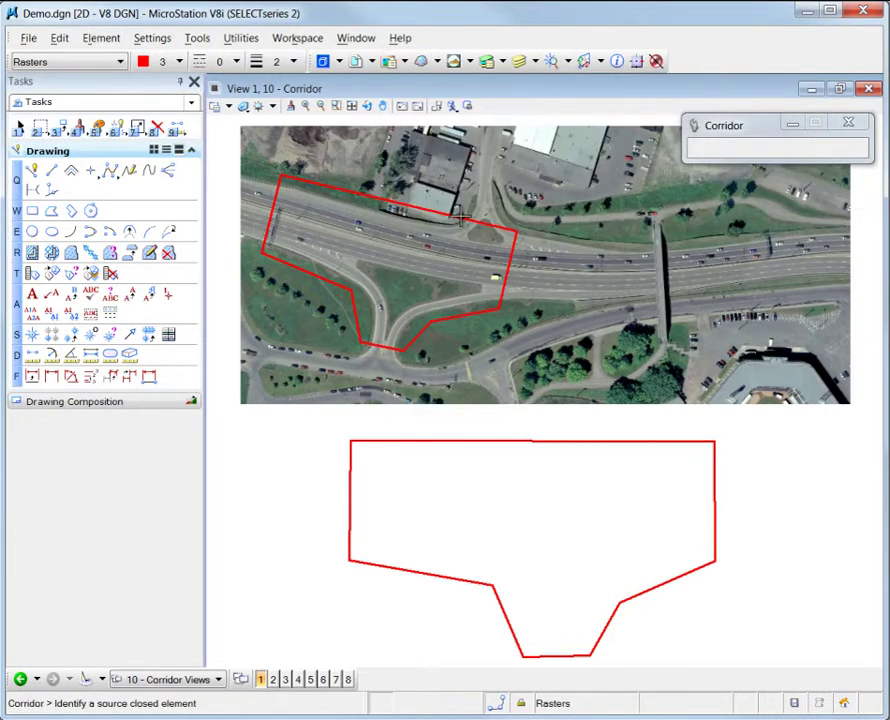
click(460, 217)
click(529, 425)
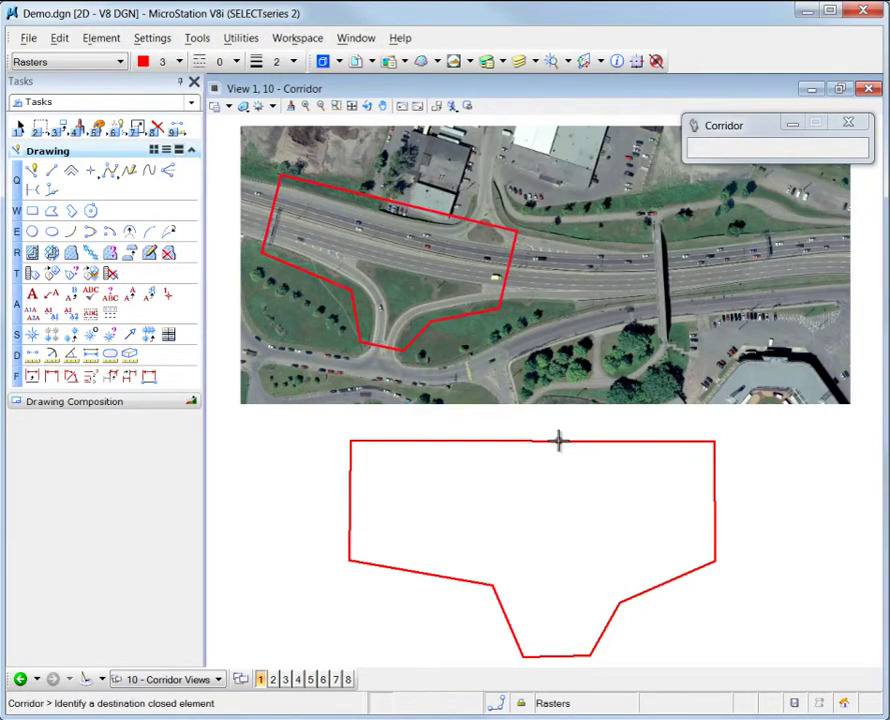
click(558, 441)
click(559, 438)
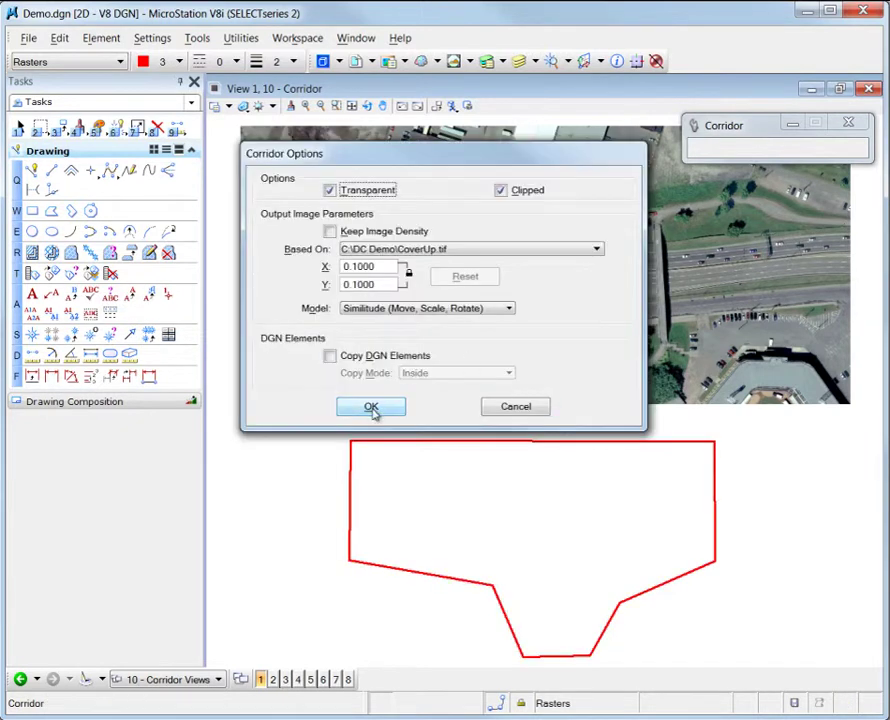
click(371, 408)
click(712, 467)
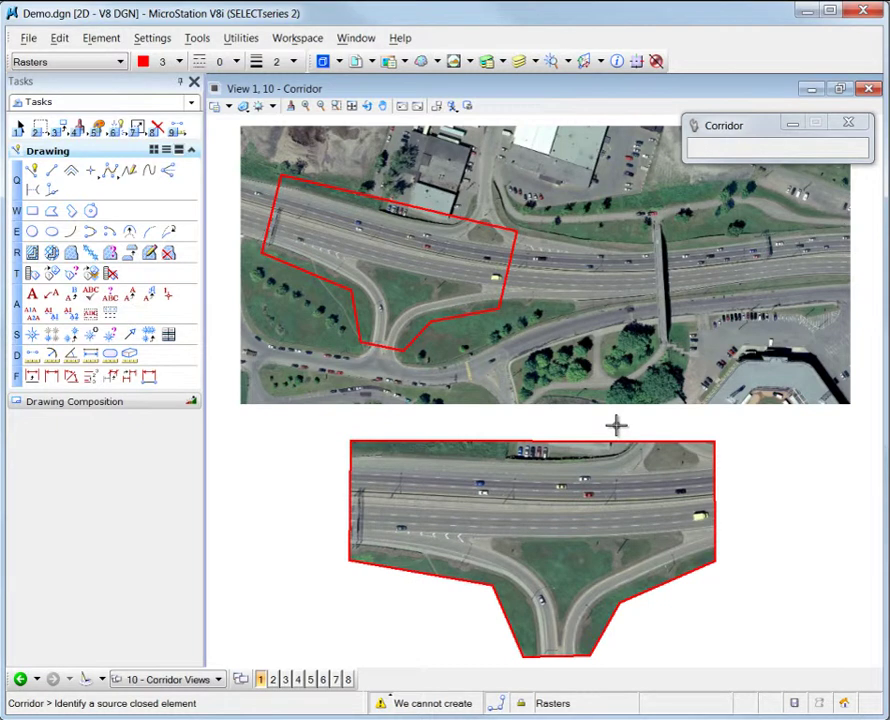
Step: Window-zoom onto the footbridge area
click(337, 106)
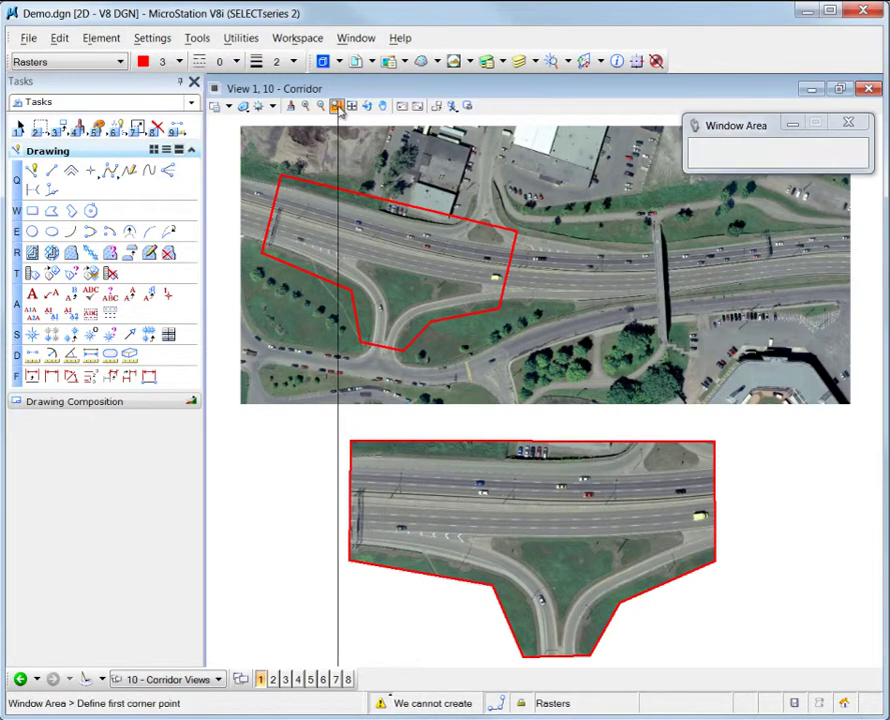
click(634, 207)
click(676, 276)
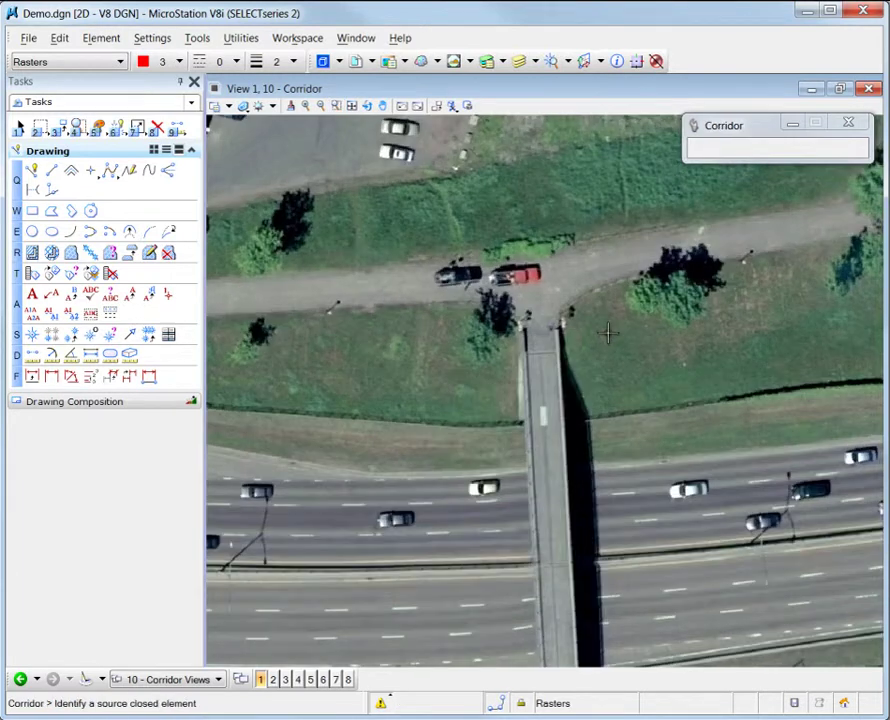
Step: Activate the Local Transform Cover Up Area tool with Area set to Oriented Block
click(391, 62)
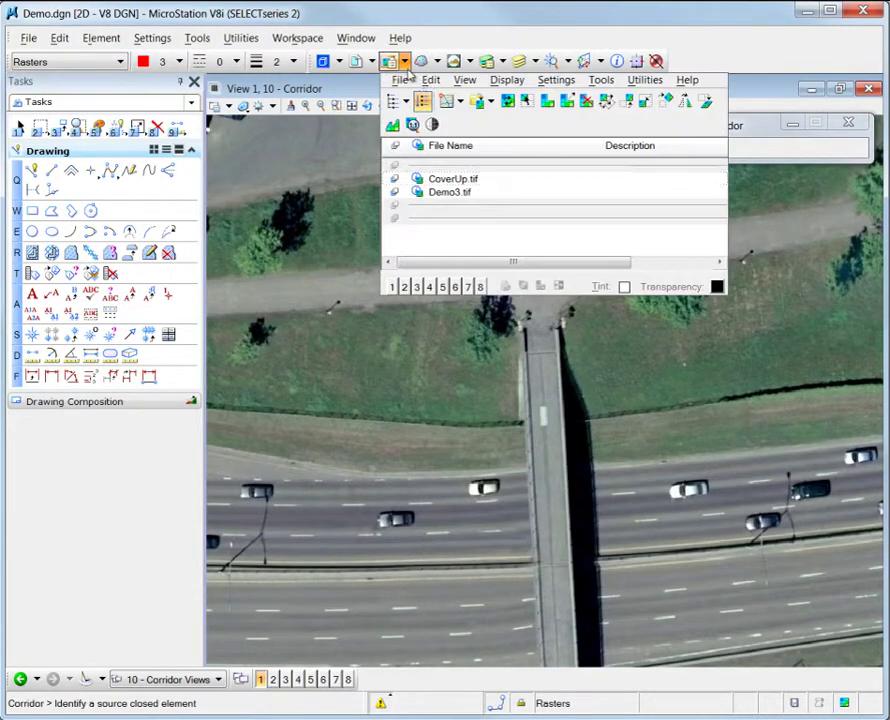
click(603, 83)
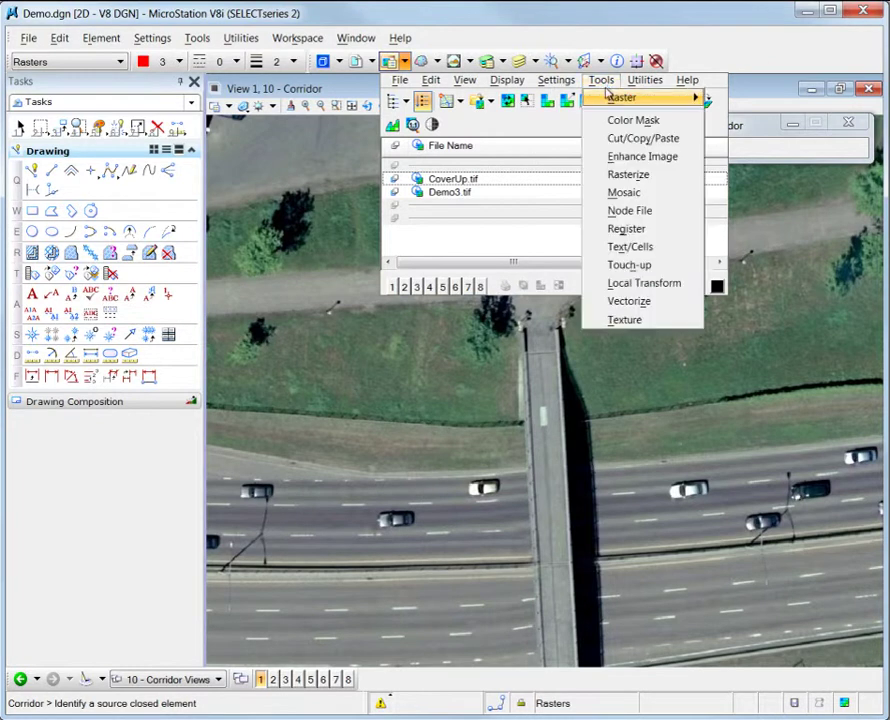
click(625, 284)
click(374, 165)
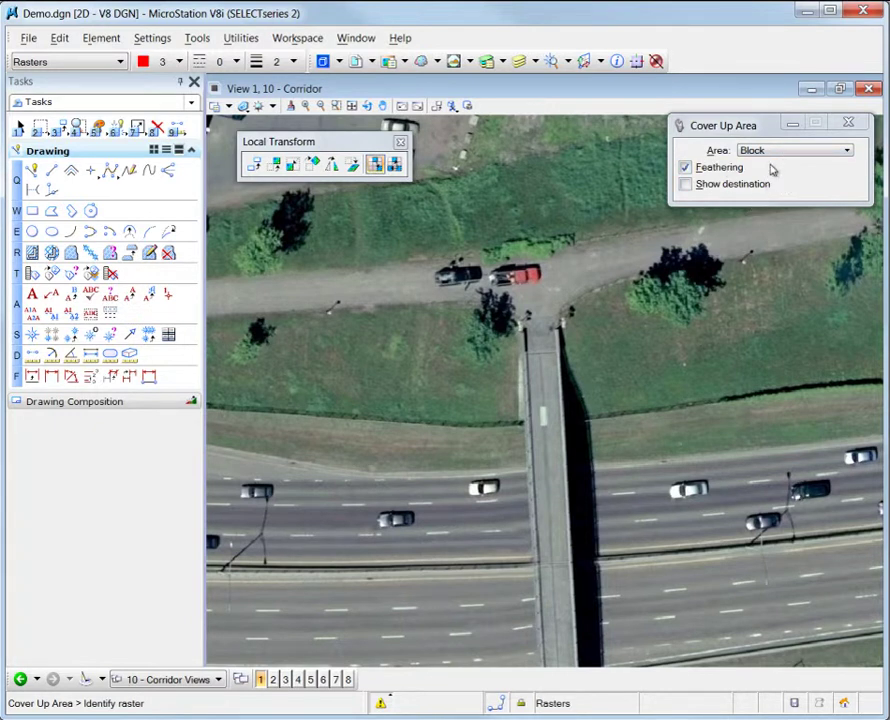
click(790, 150)
click(783, 166)
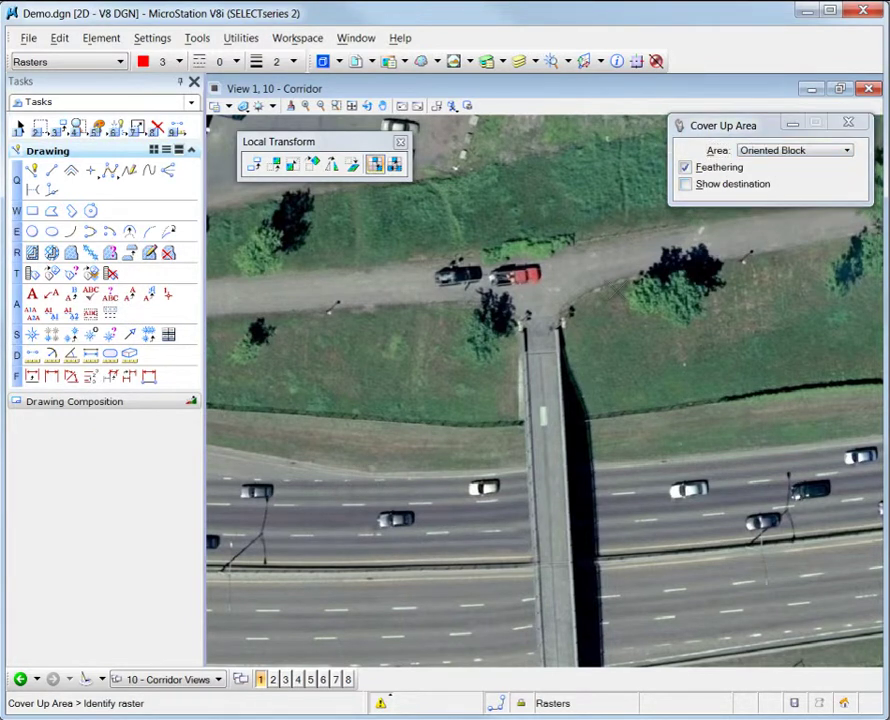
Step: Define the oriented block, feathering and source offset on the footbridge deck to cover it
click(532, 400)
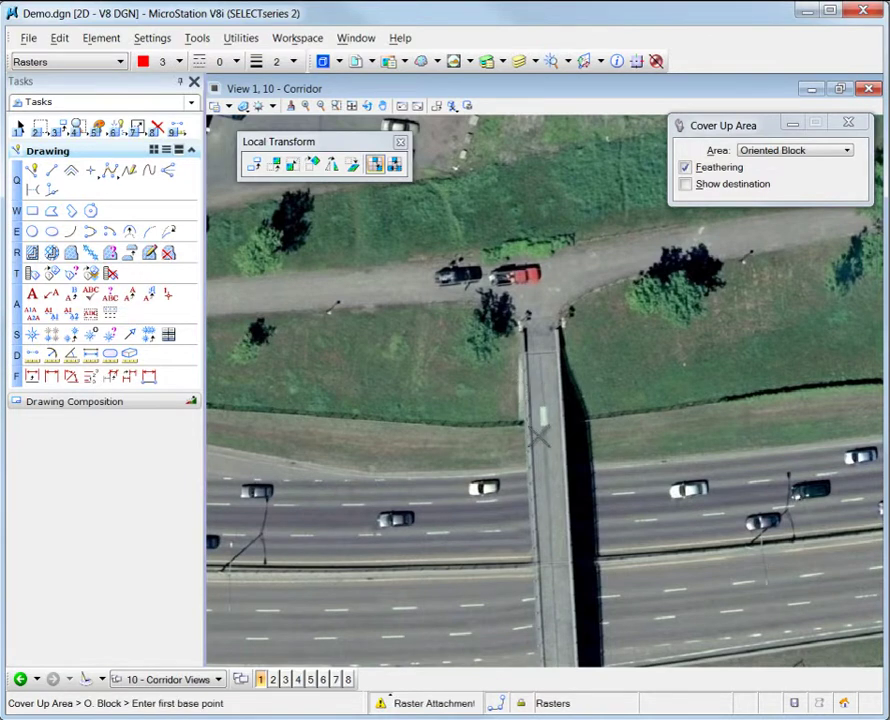
click(540, 436)
click(542, 398)
click(560, 397)
click(555, 391)
click(545, 415)
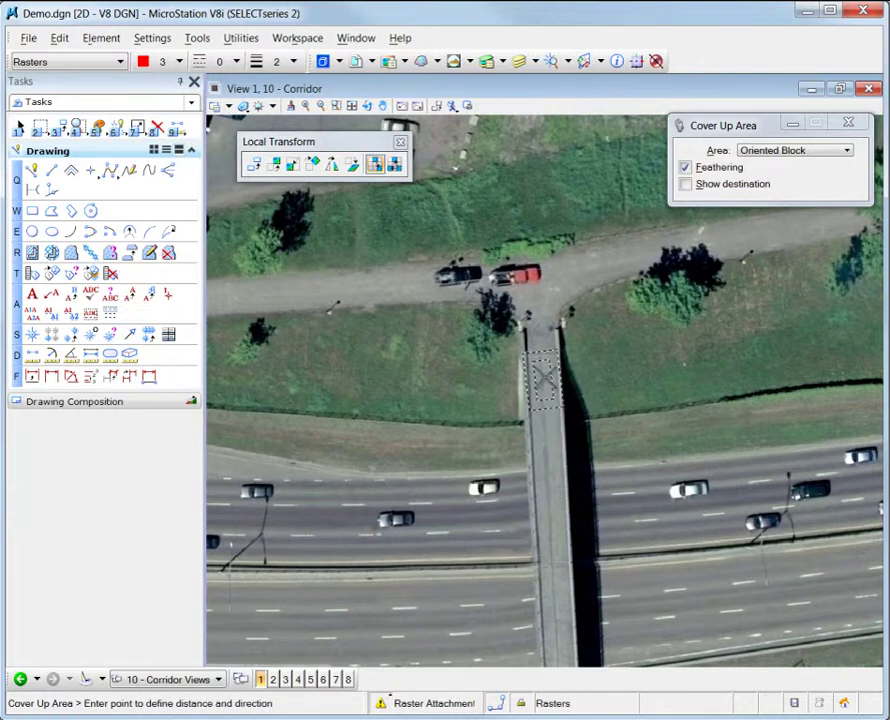
click(543, 377)
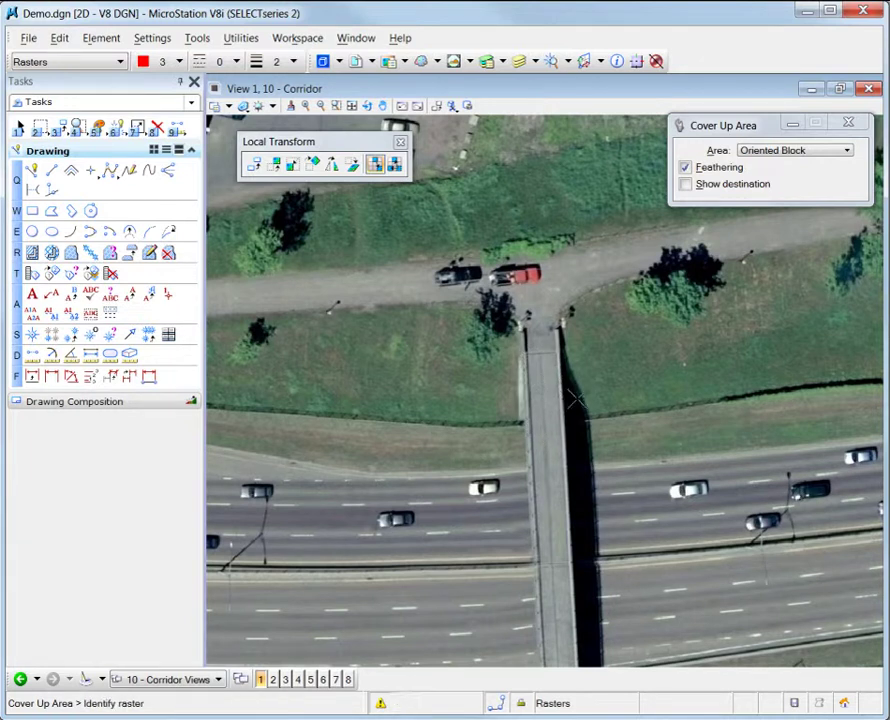
middle_drag(332, 363, 562, 455)
Step: Clone Area a four-point outlined patch on CoverUp.tif with feathering, sourcing imagery from a nearby offset
click(394, 165)
click(425, 167)
click(452, 470)
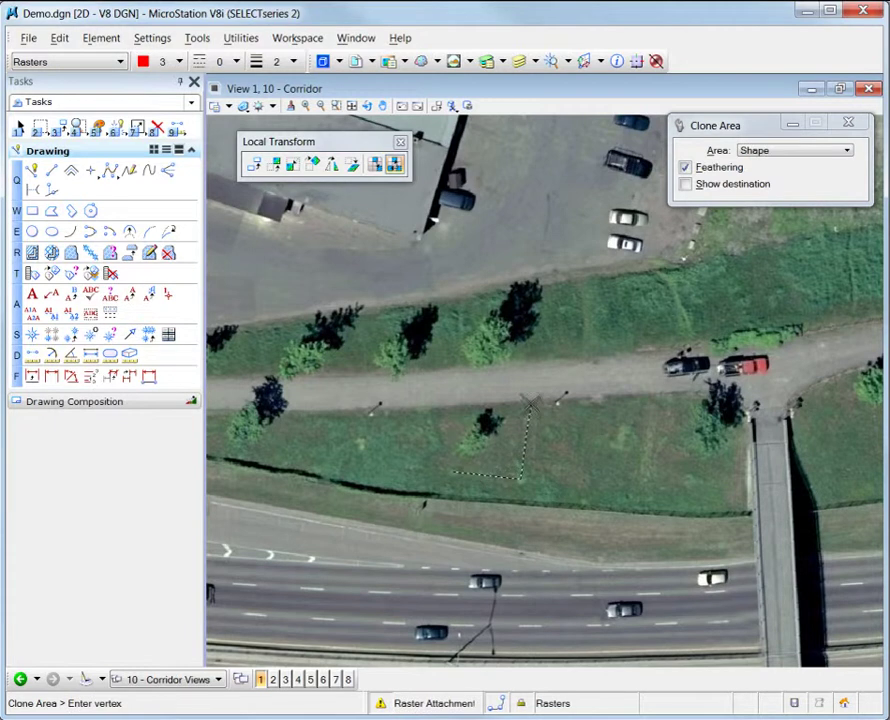
click(529, 403)
click(505, 394)
click(452, 404)
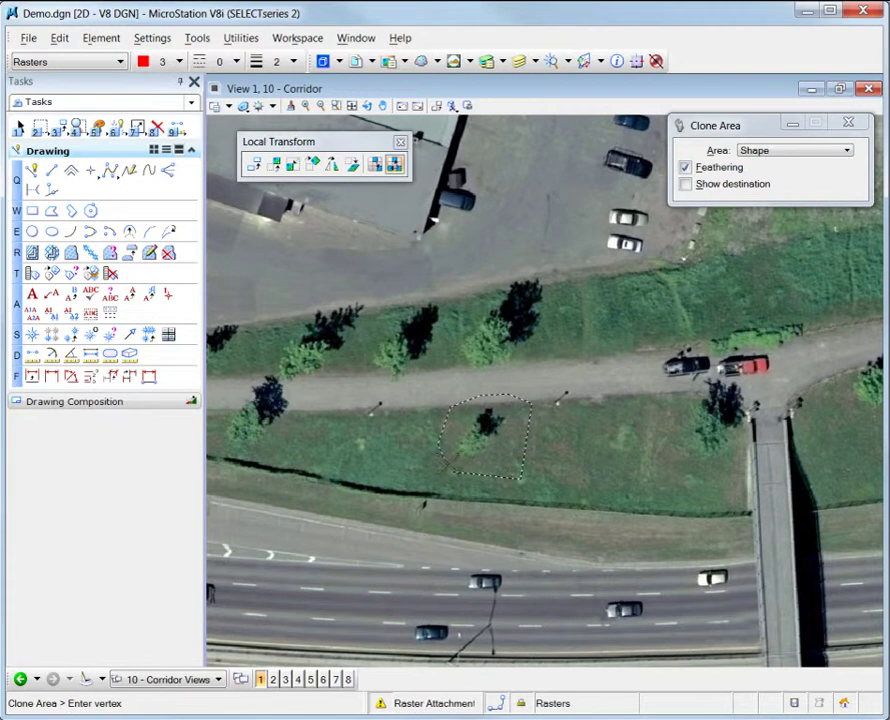
click(452, 470)
click(545, 480)
click(445, 475)
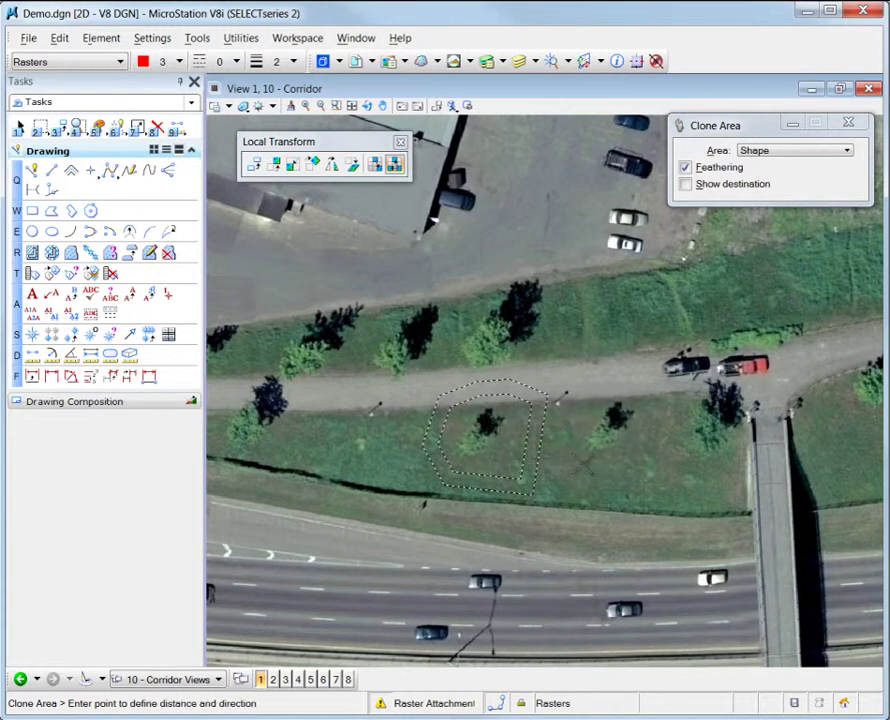
click(557, 478)
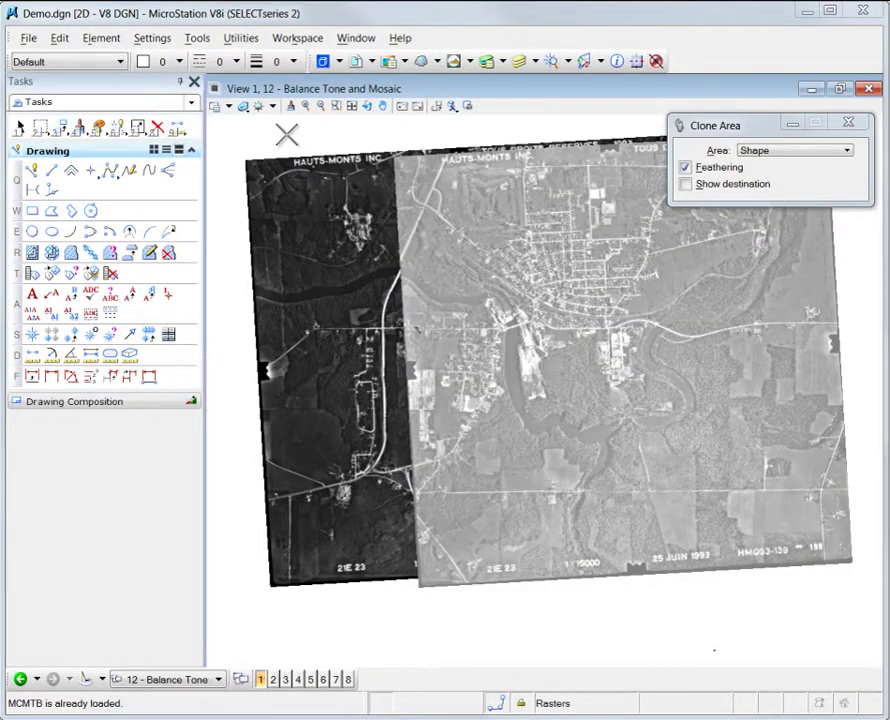
Step: Balance Tone between the dark left and lighter right aerial photos
click(405, 61)
click(600, 80)
click(598, 192)
click(280, 211)
click(255, 280)
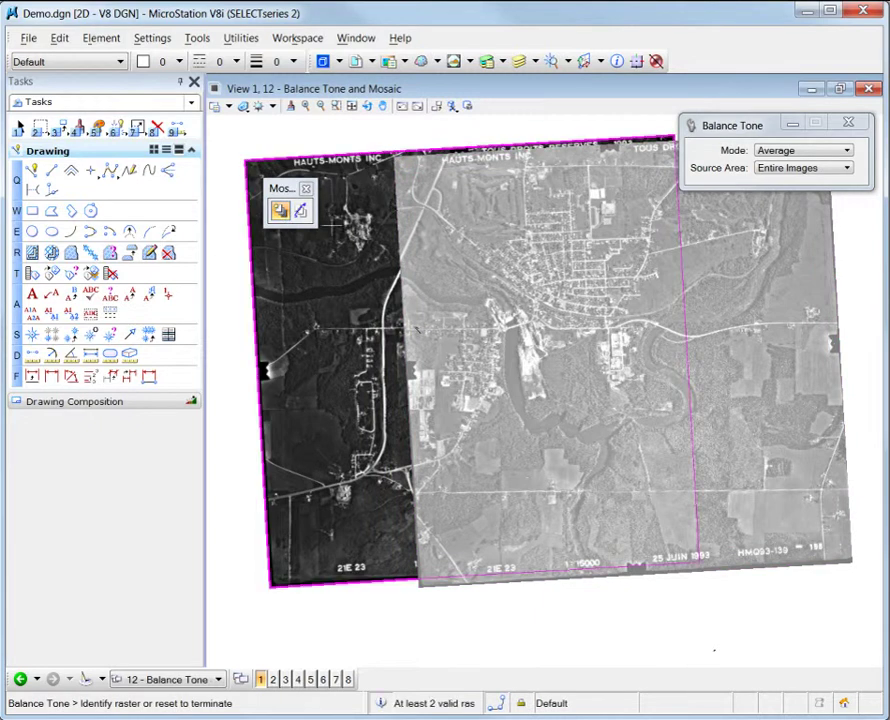
click(835, 280)
click(838, 280)
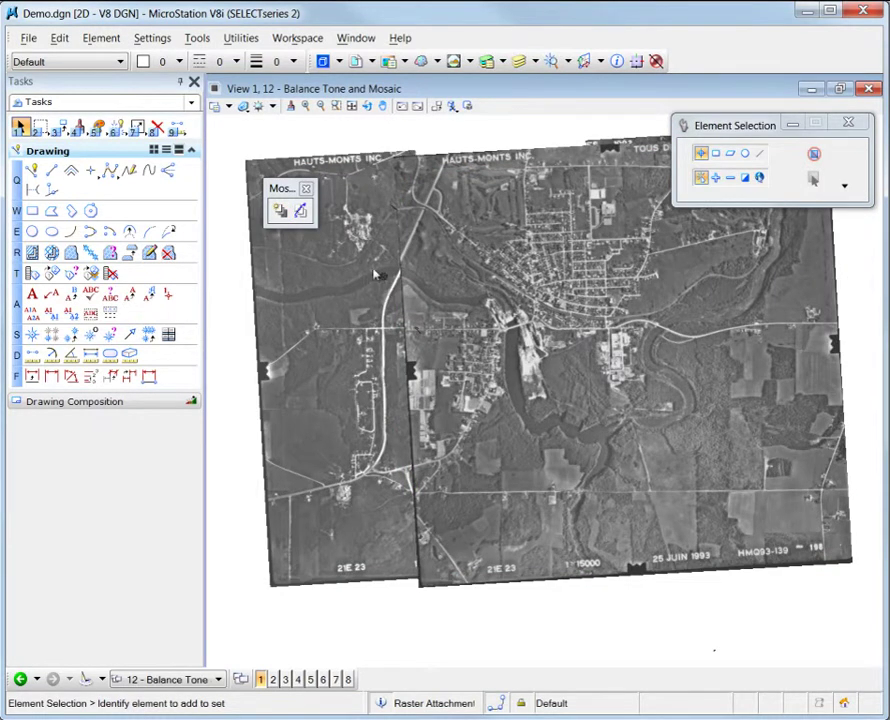
Step: Define a Quick seam between the two photos with feathering width 76.2545 and mosaic them
click(300, 210)
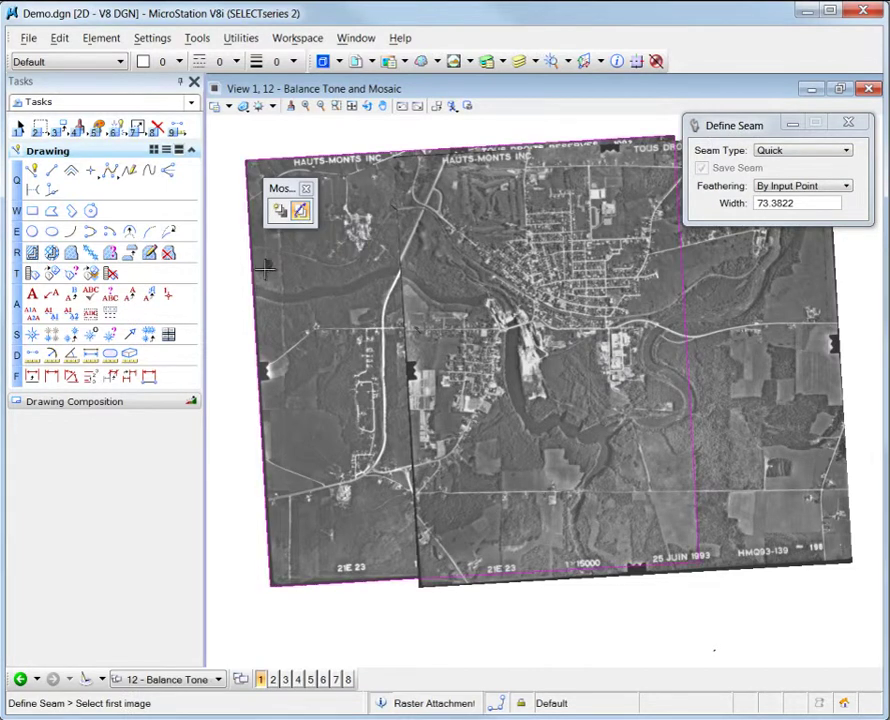
click(252, 278)
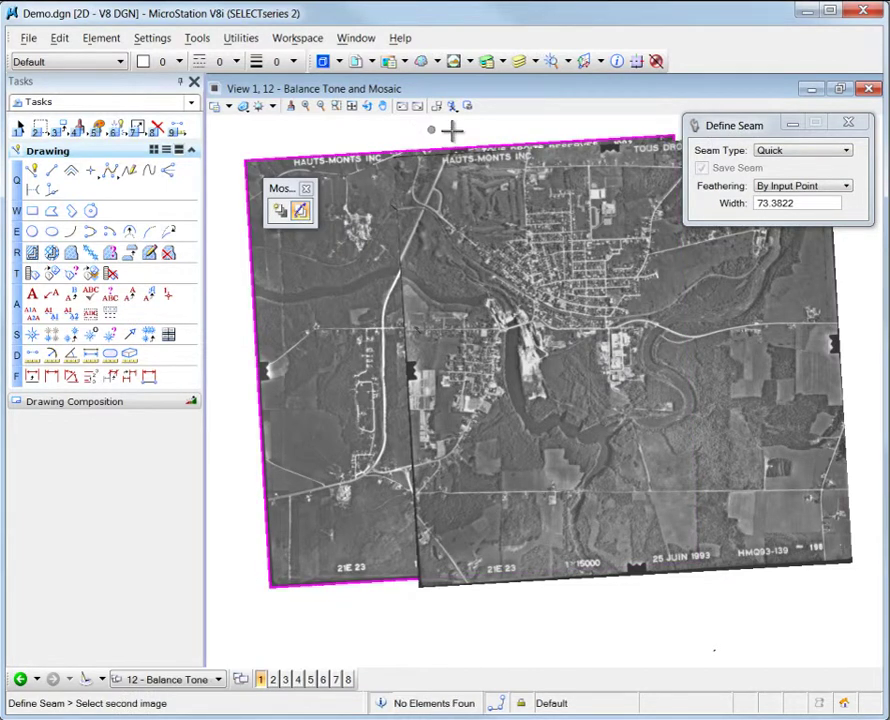
click(840, 318)
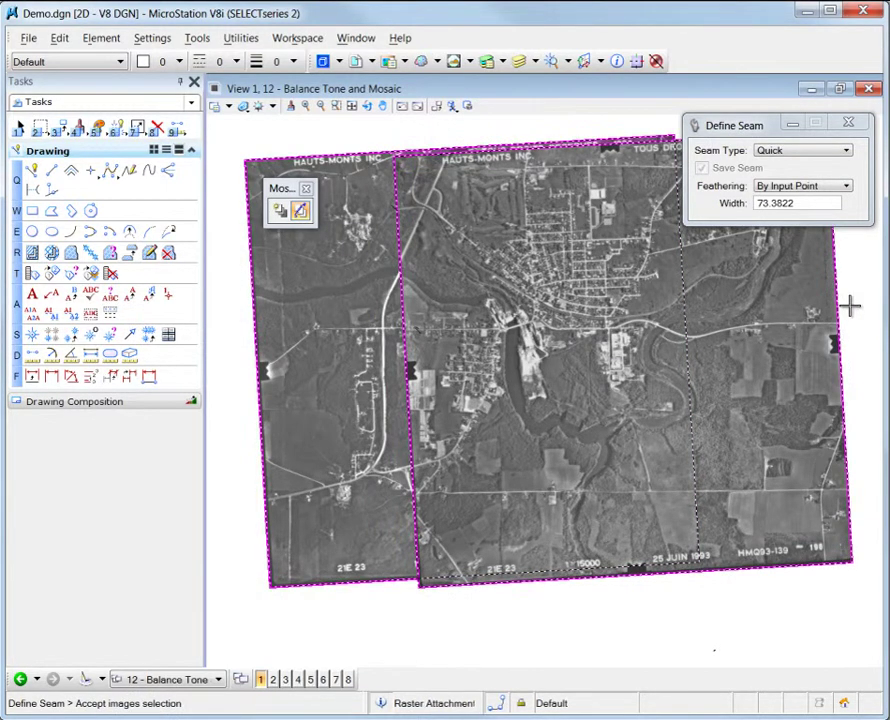
click(850, 305)
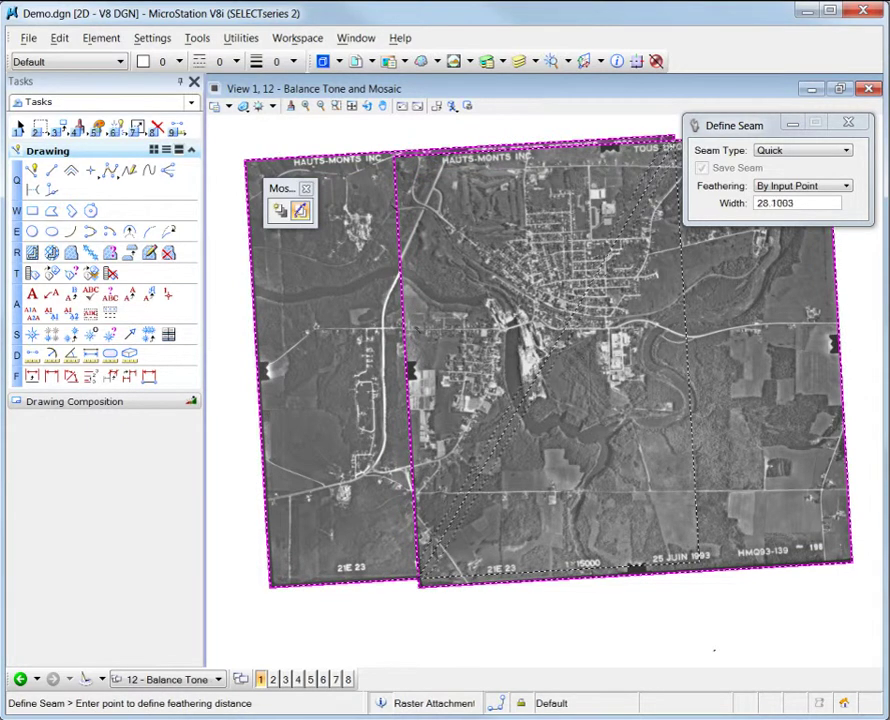
click(598, 370)
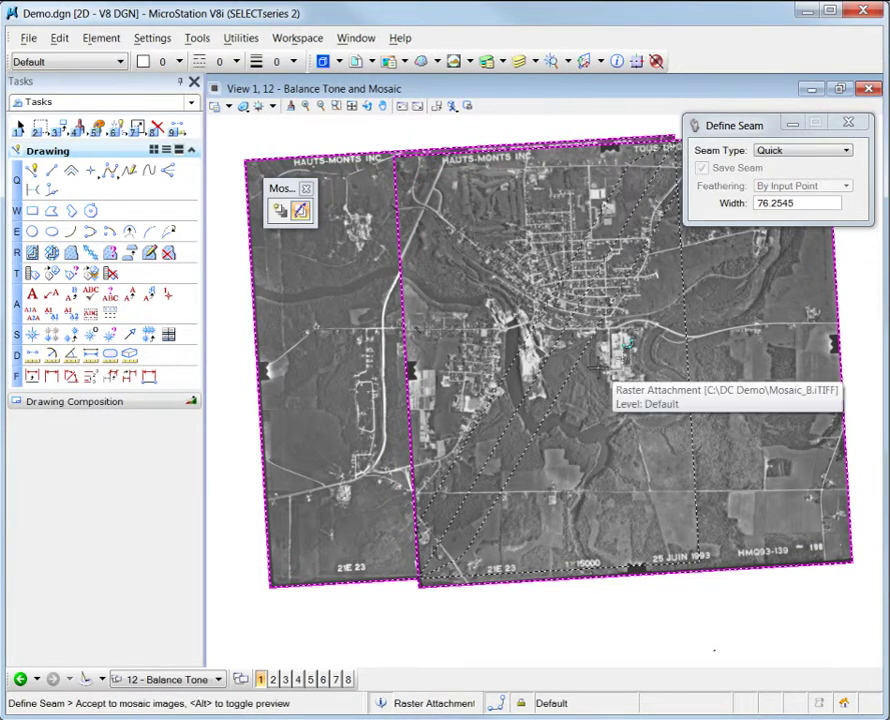
click(598, 370)
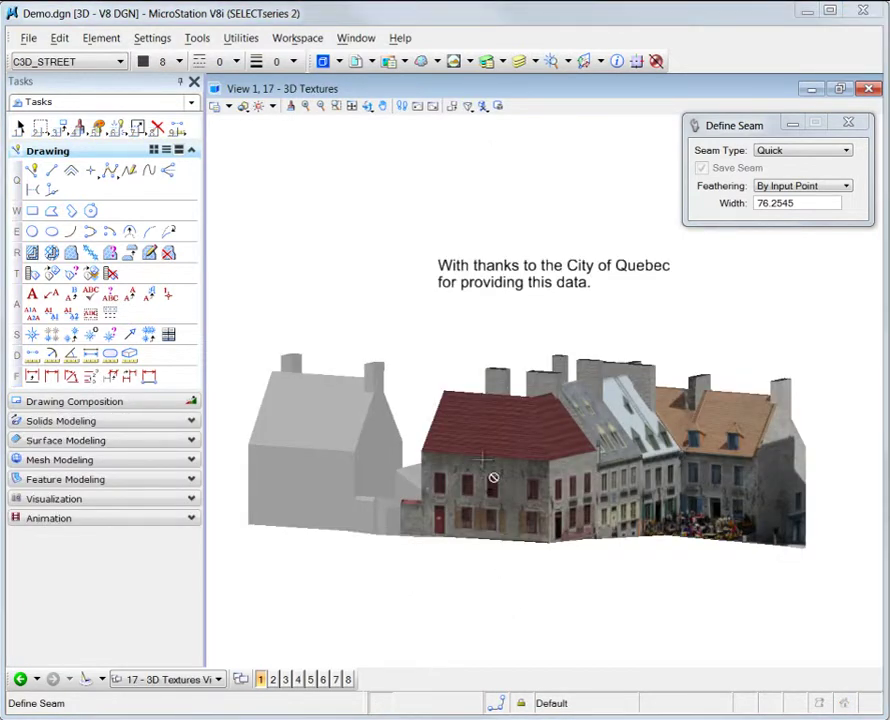
Step: Dynamically orbit the 3D Textures view around the textured Quebec street buildings
click(368, 106)
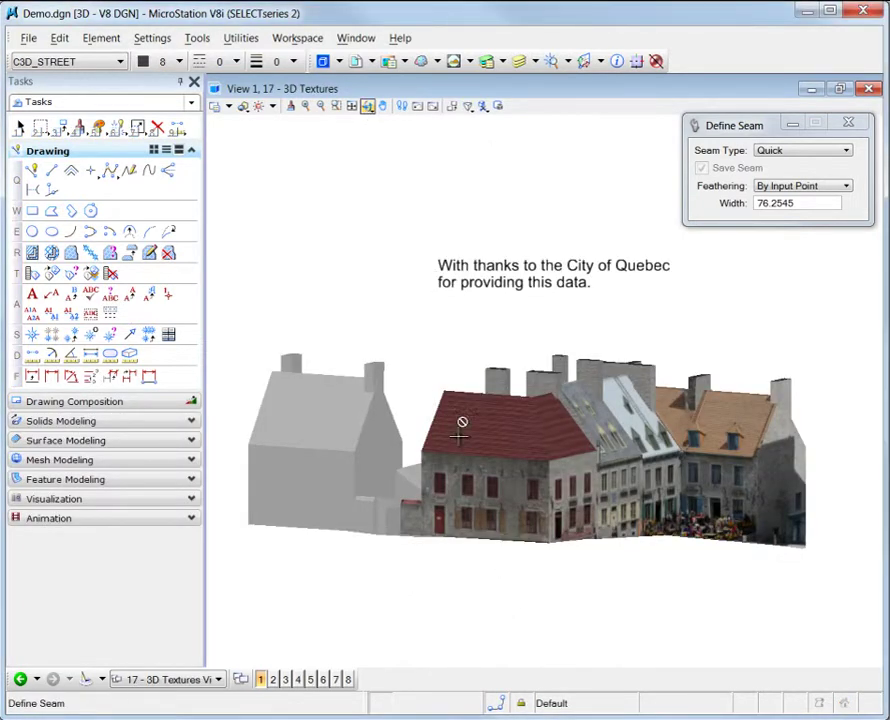
click(531, 477)
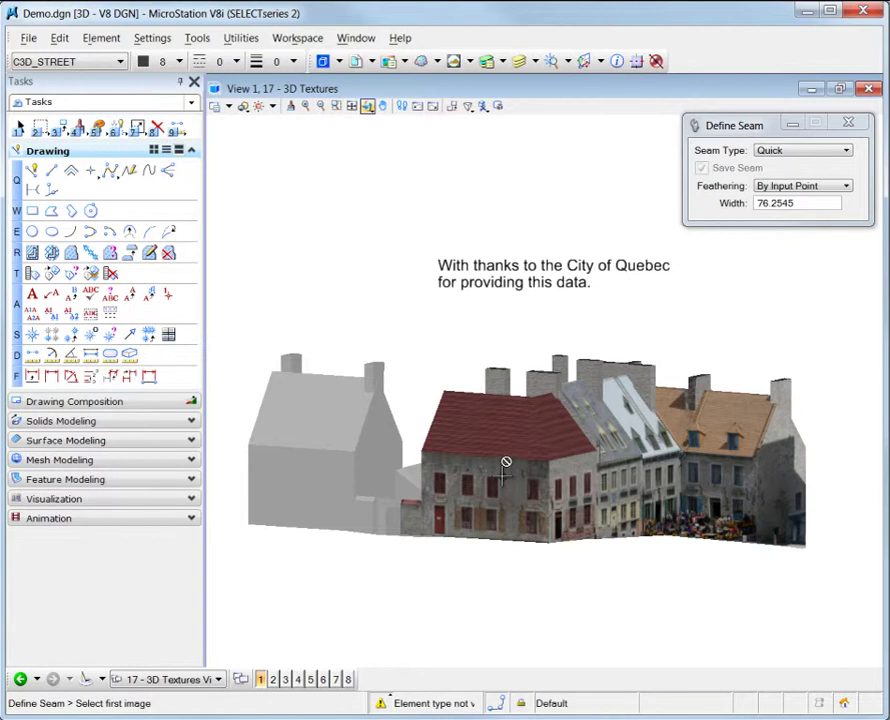
click(368, 106)
click(477, 465)
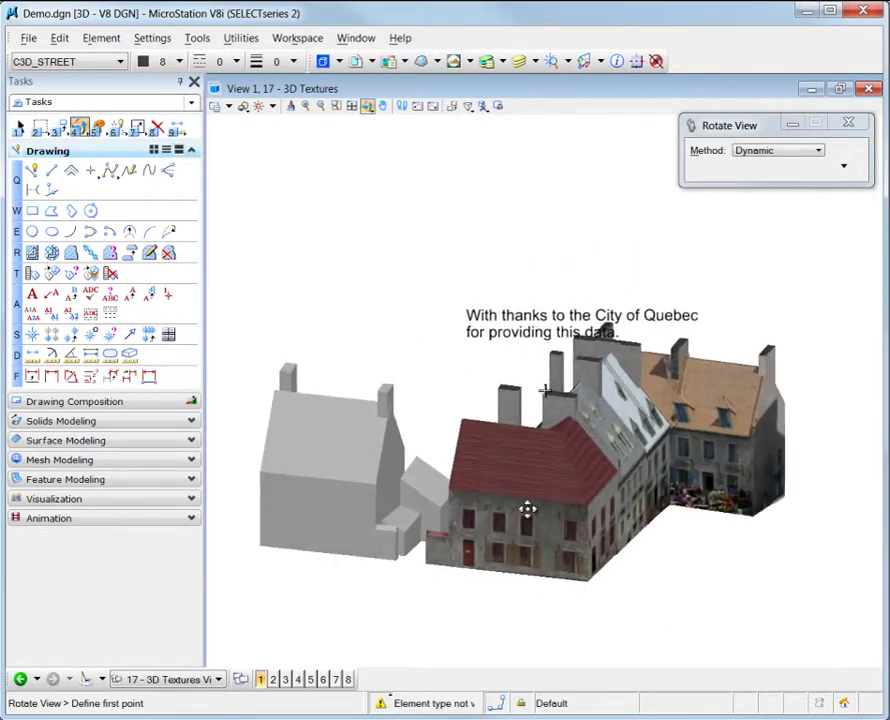
click(686, 490)
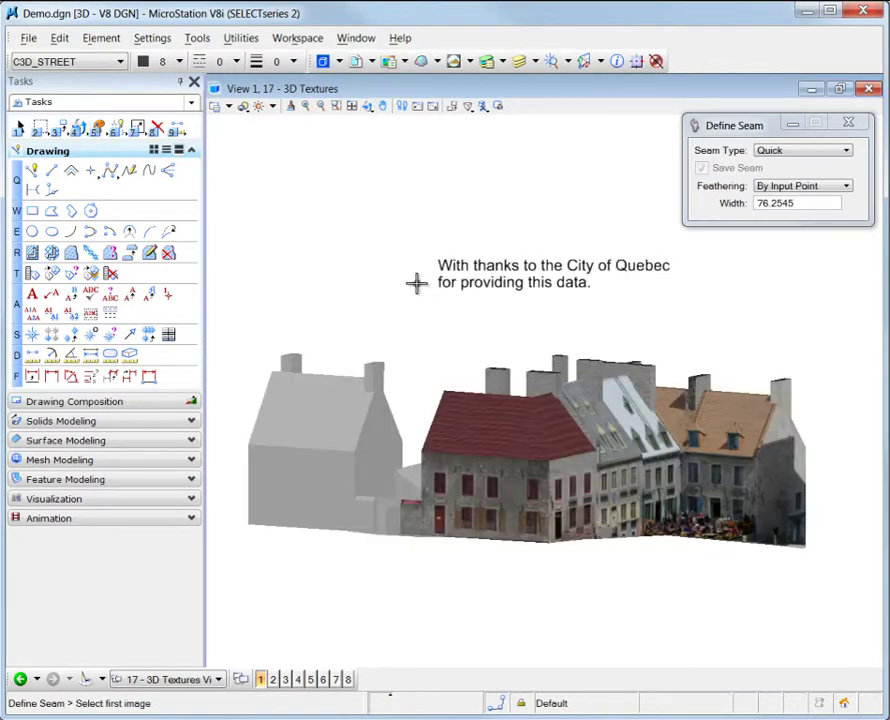
Step: Choose North_LeftHouse_FrontWall.JPG, filtered to JPEG files, for raster attachment
click(392, 61)
click(400, 80)
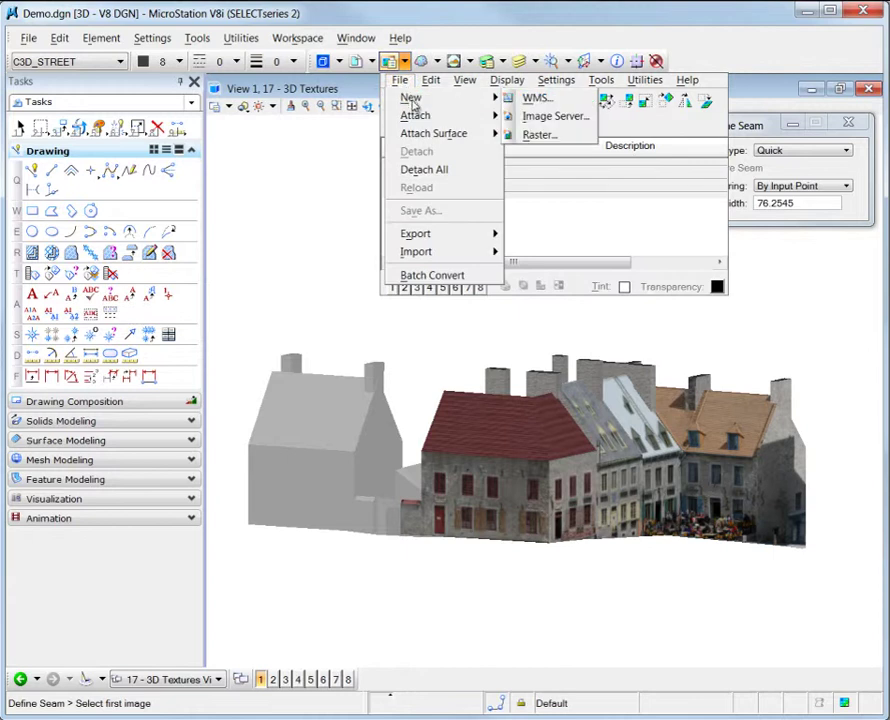
mouse_move(450, 119)
click(535, 116)
click(318, 478)
click(260, 444)
click(224, 146)
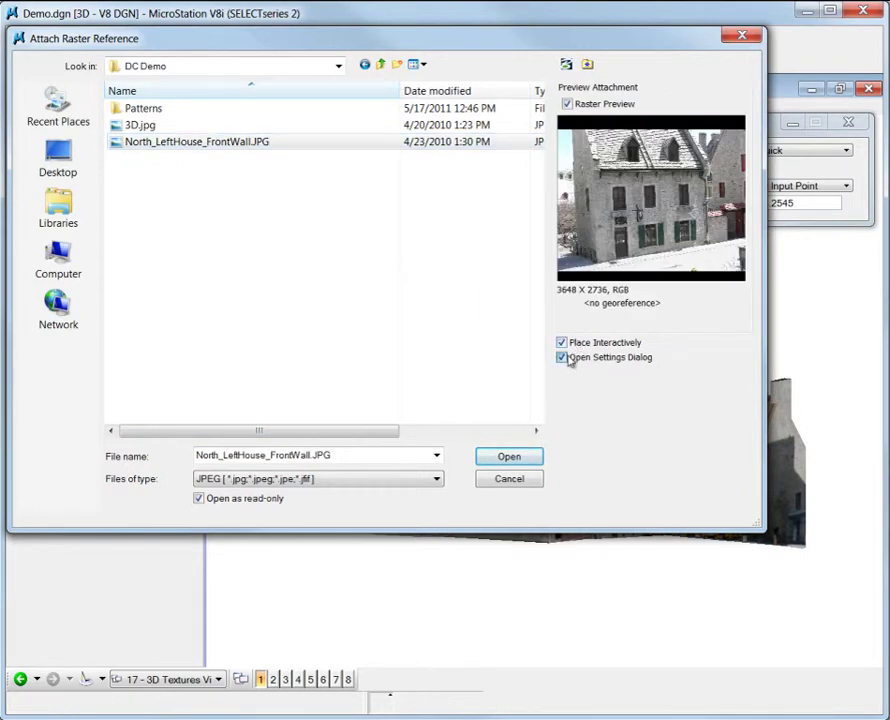
click(524, 461)
Step: Set the attachment Plane to Foreground and Draping to No, then attach the photo
drag(40, 128, 345, 187)
click(413, 230)
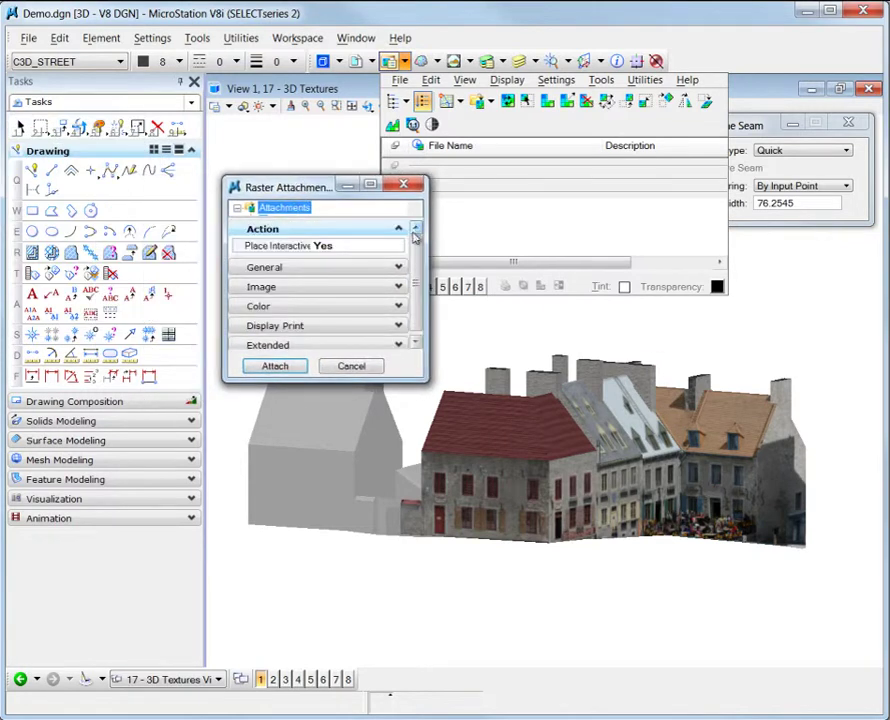
click(398, 267)
drag(417, 278, 417, 321)
click(398, 284)
click(399, 324)
click(383, 272)
click(396, 272)
click(344, 311)
click(348, 334)
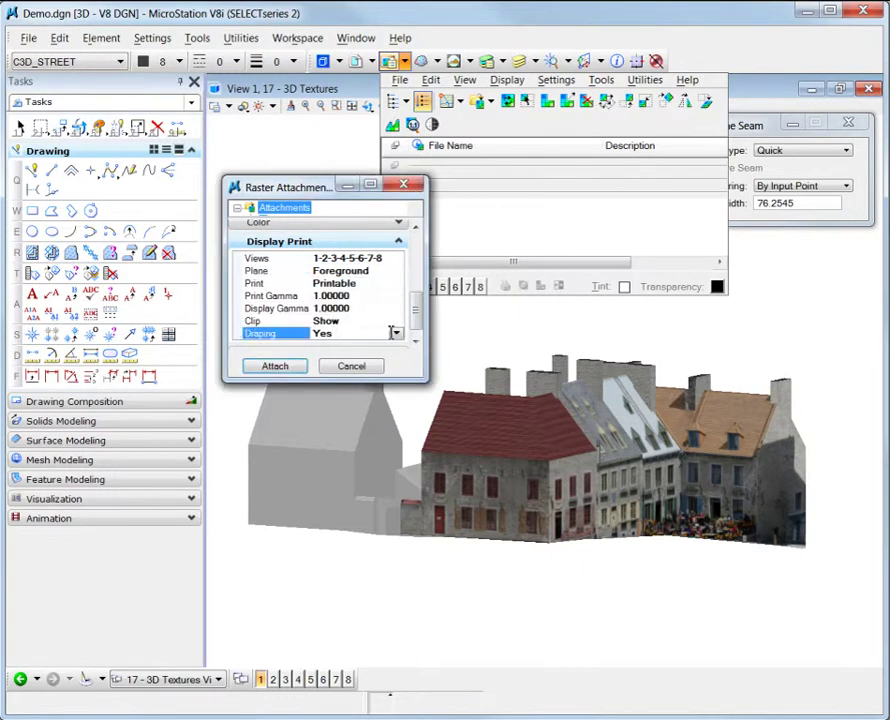
click(396, 335)
click(360, 345)
click(290, 365)
Step: Place the photo by two corners below the buildings and recentre the view
click(244, 596)
click(388, 552)
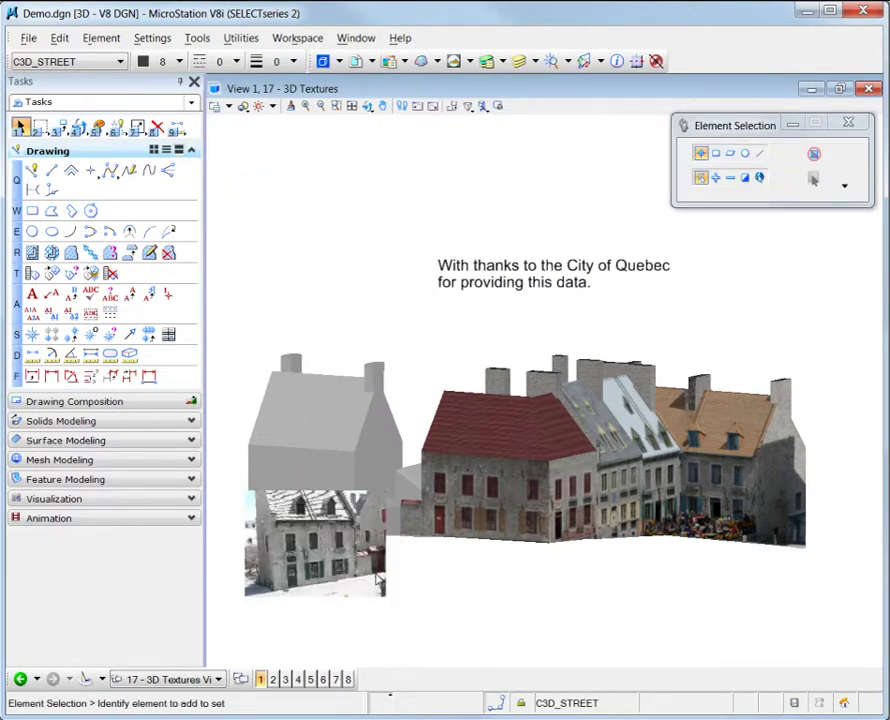
middle_drag(352, 580, 459, 493)
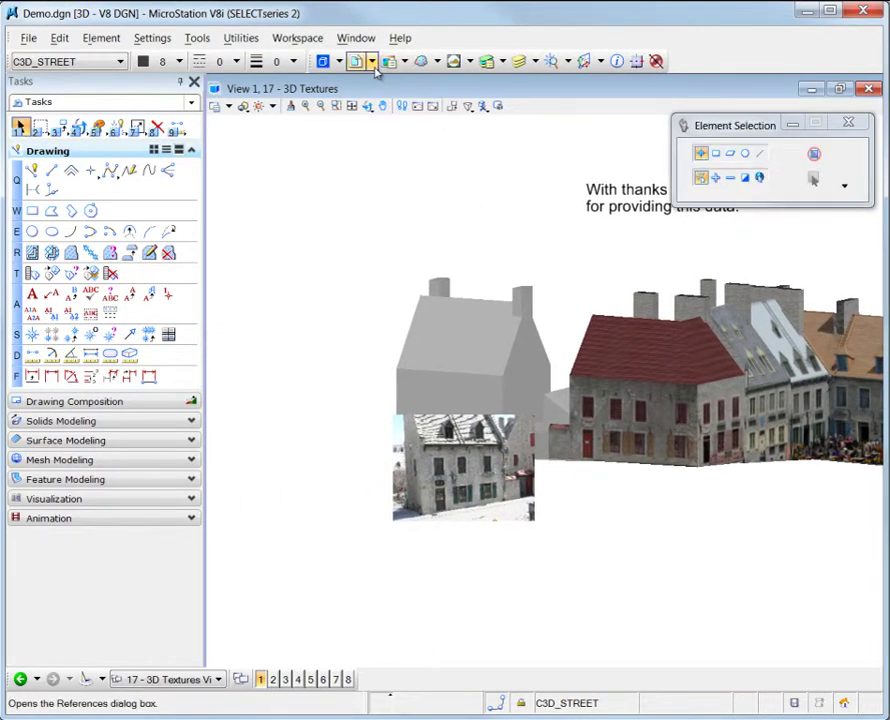
Step: Bring up Raster Manager's Texture tools
click(404, 62)
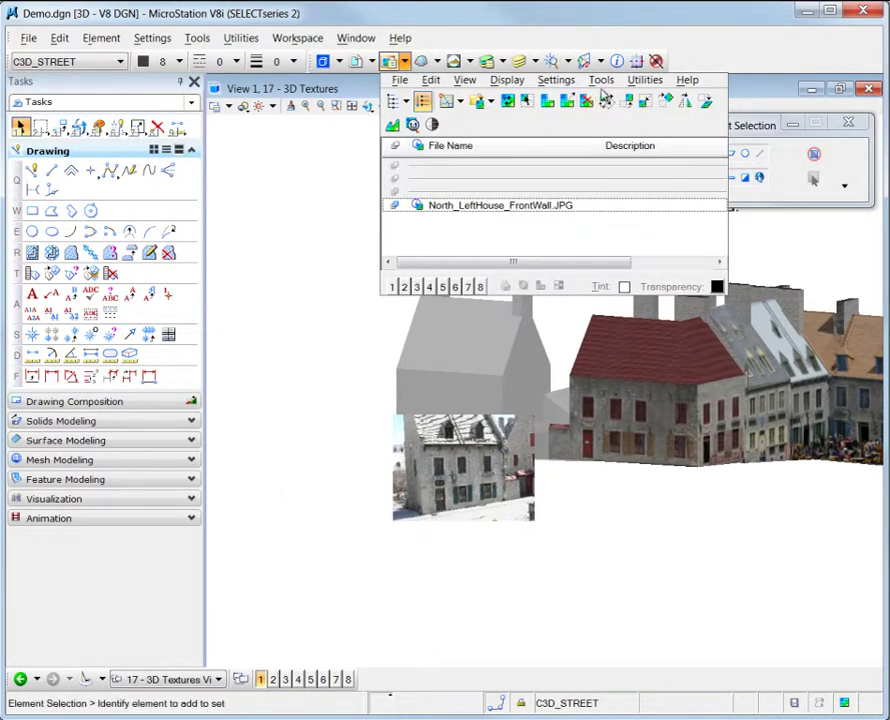
click(601, 80)
click(607, 321)
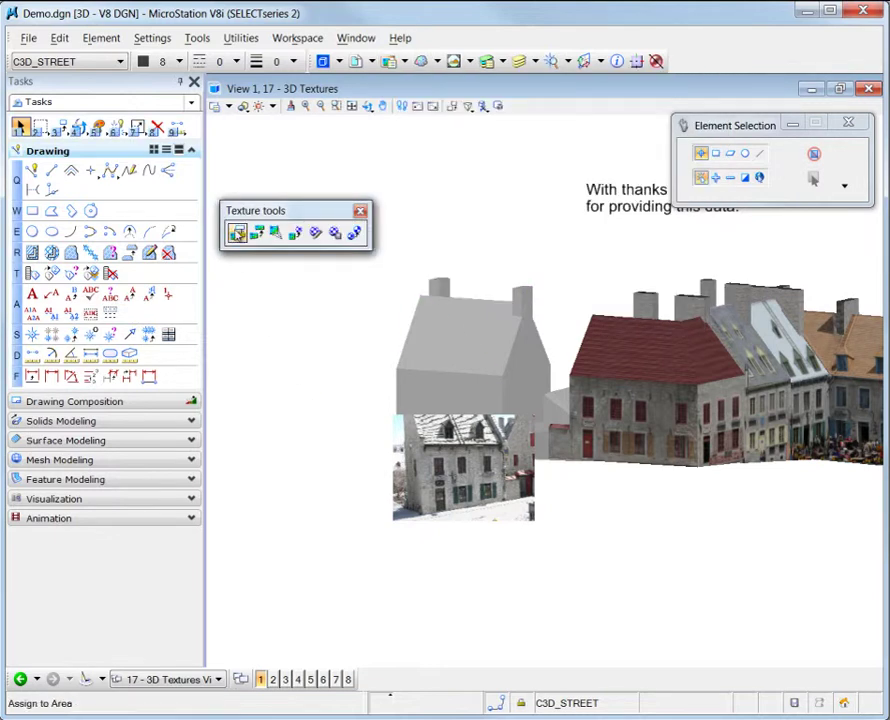
Step: Use Assign to Area to apply the front-wall photo to the grey house's wall shape
click(237, 233)
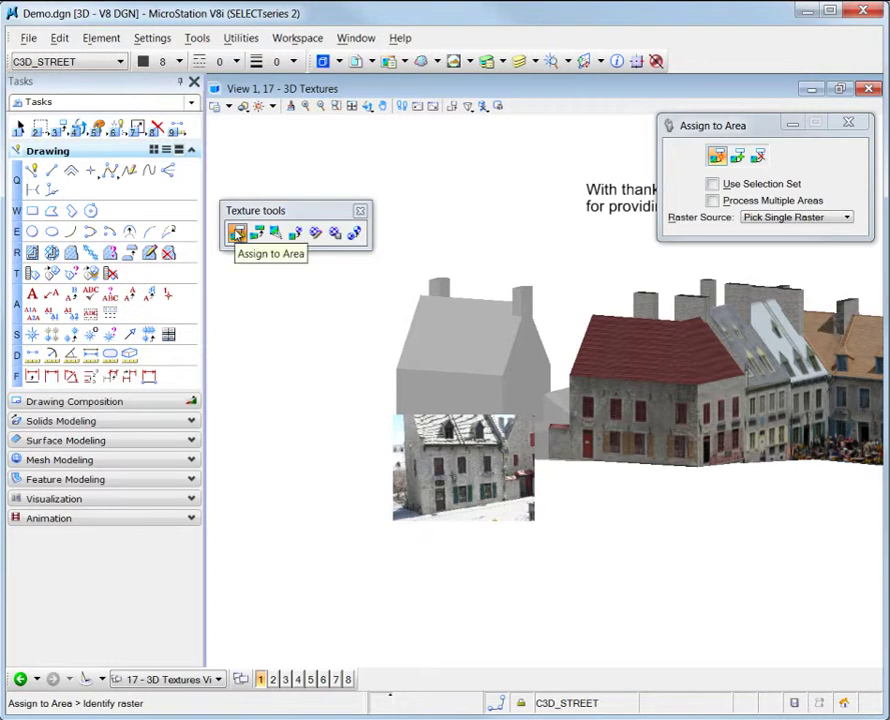
click(394, 508)
click(396, 391)
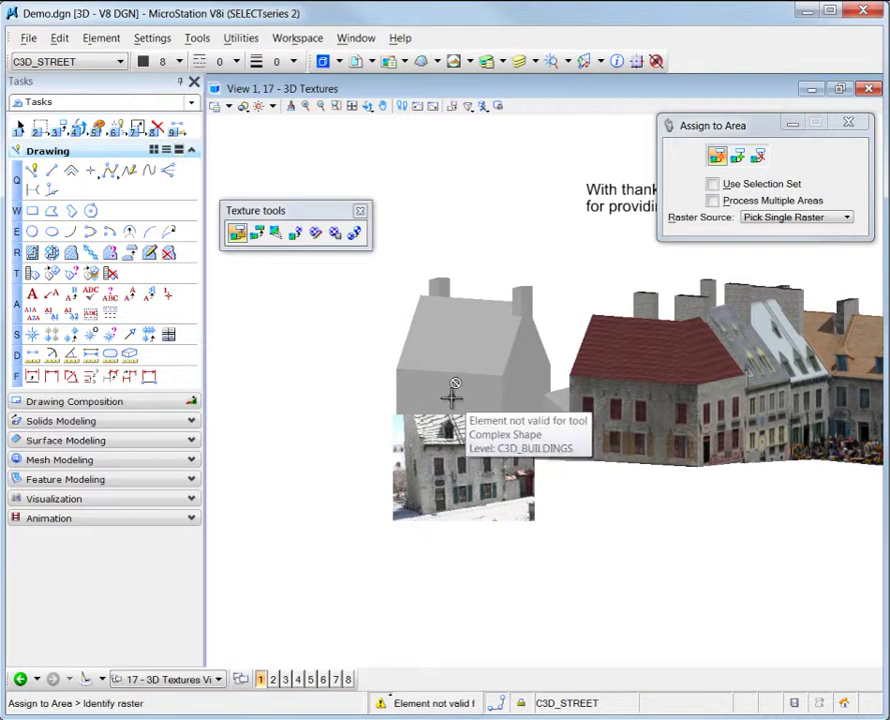
click(458, 404)
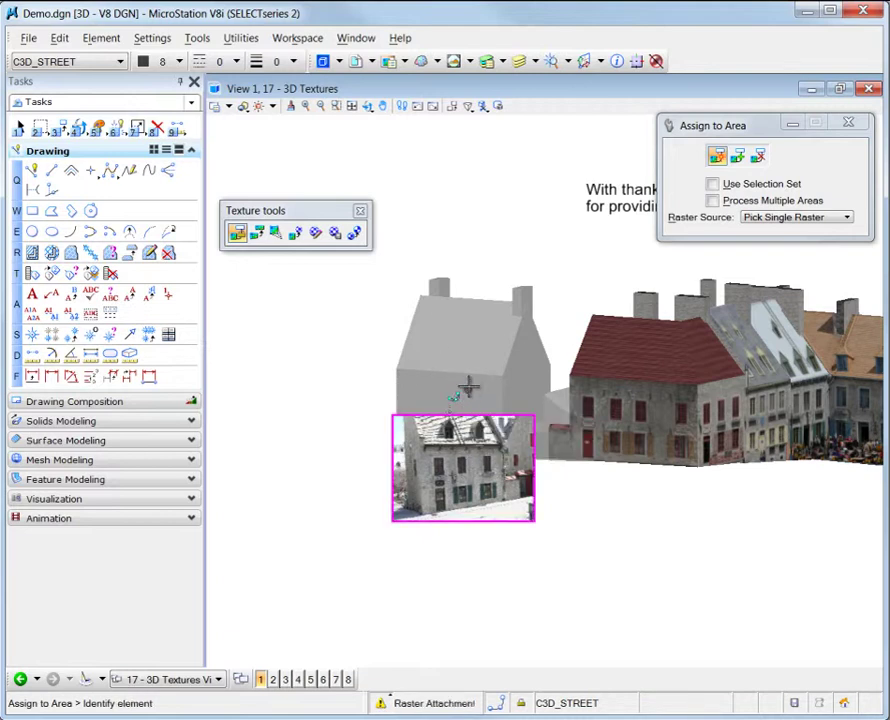
click(455, 371)
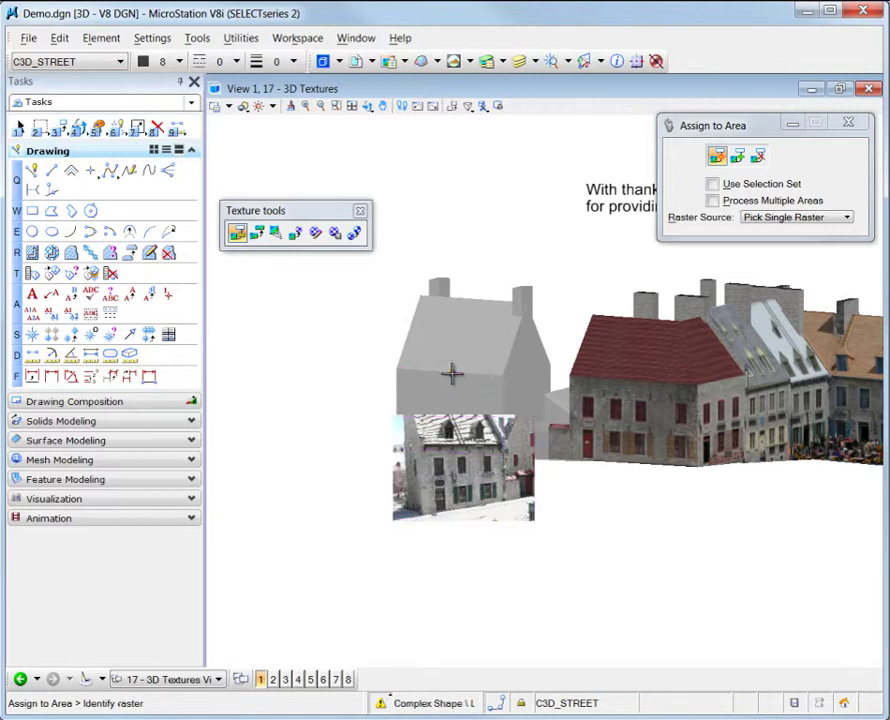
click(376, 382)
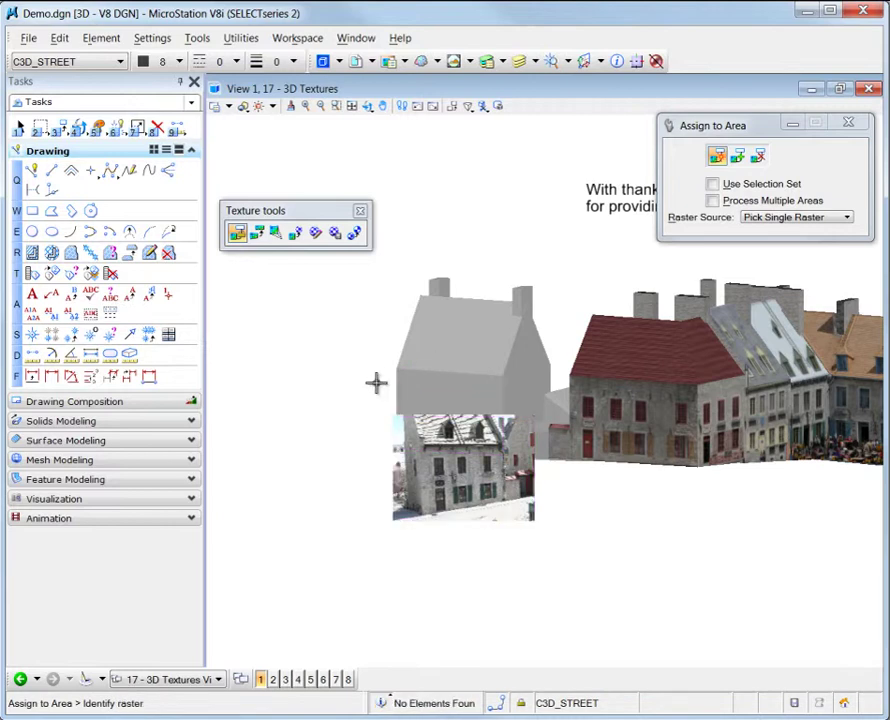
Step: Start Warp to Area on the photo and mark the front wall's four corners
click(257, 233)
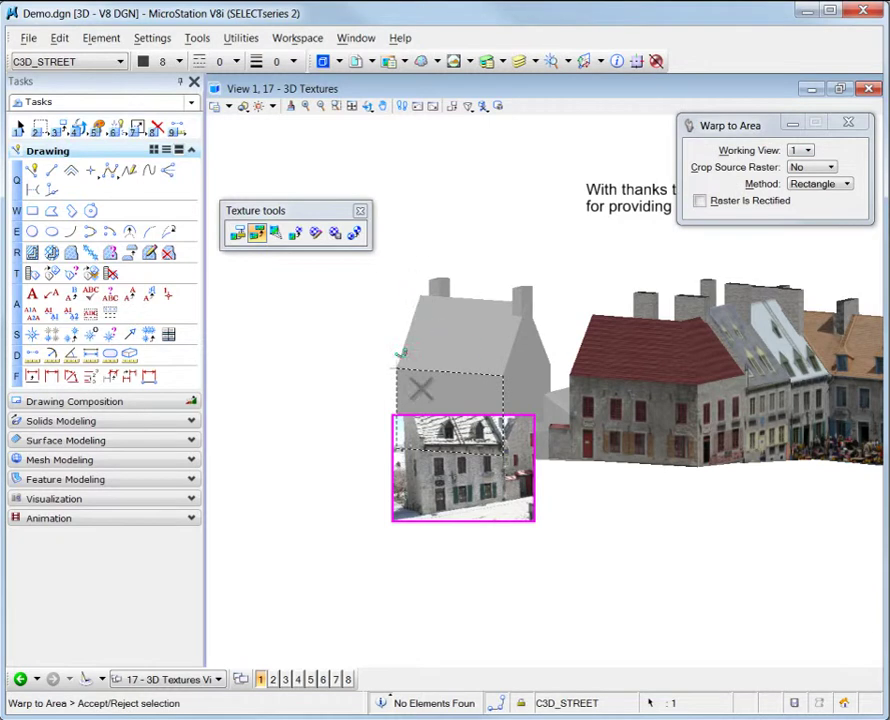
click(334, 431)
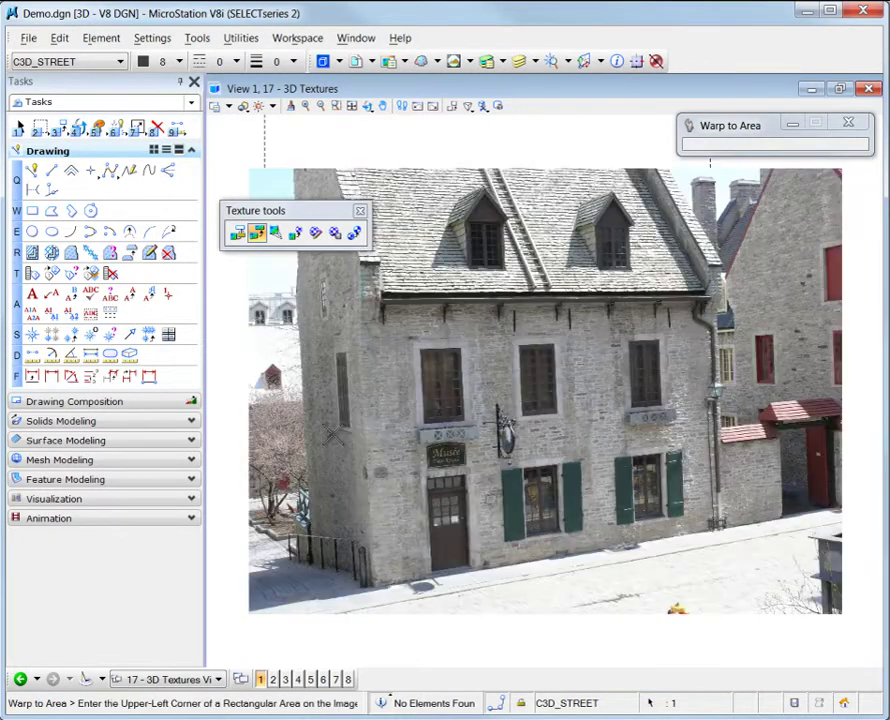
click(422, 350)
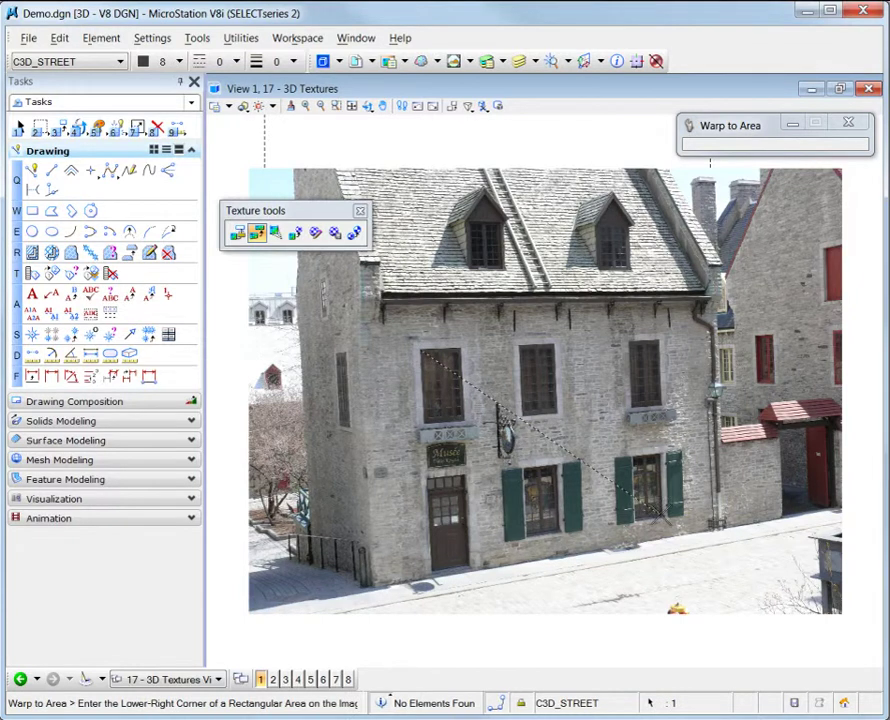
click(660, 513)
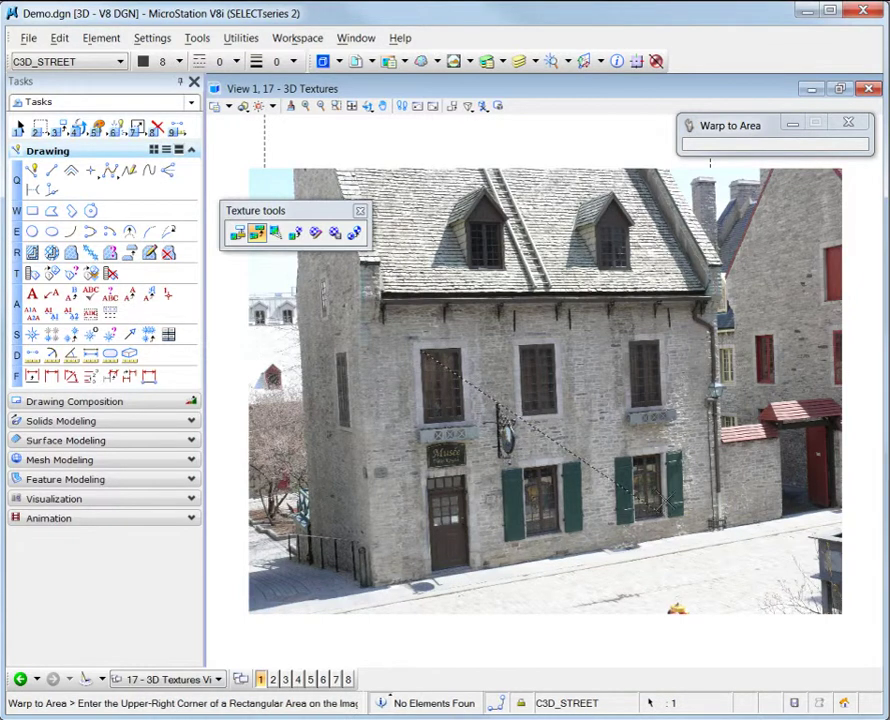
click(657, 343)
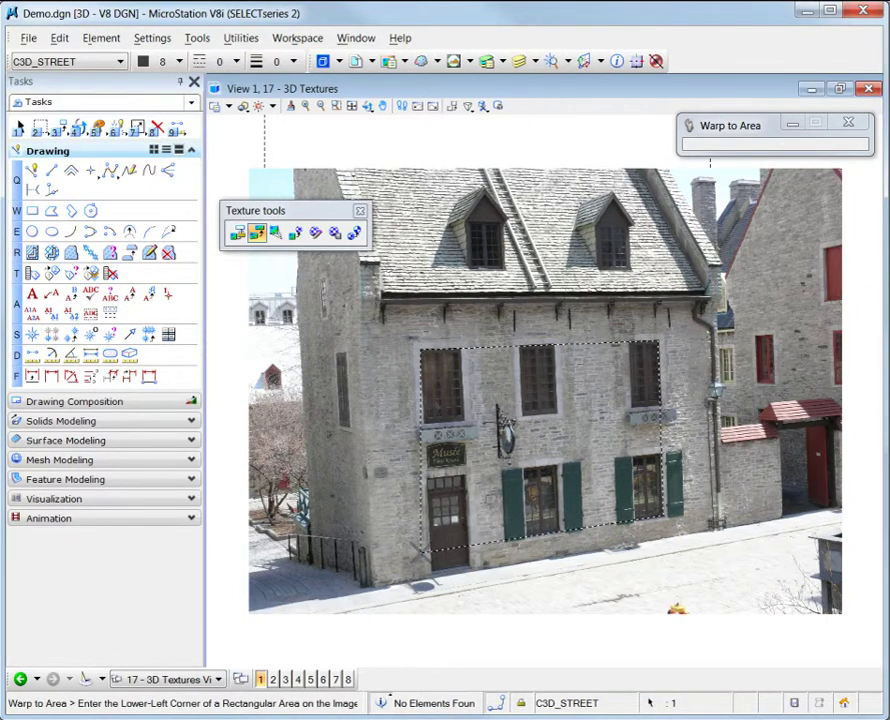
click(431, 548)
Step: Anchor the warped photo to the house model and accept, bringing up Warp to Area Options
click(322, 529)
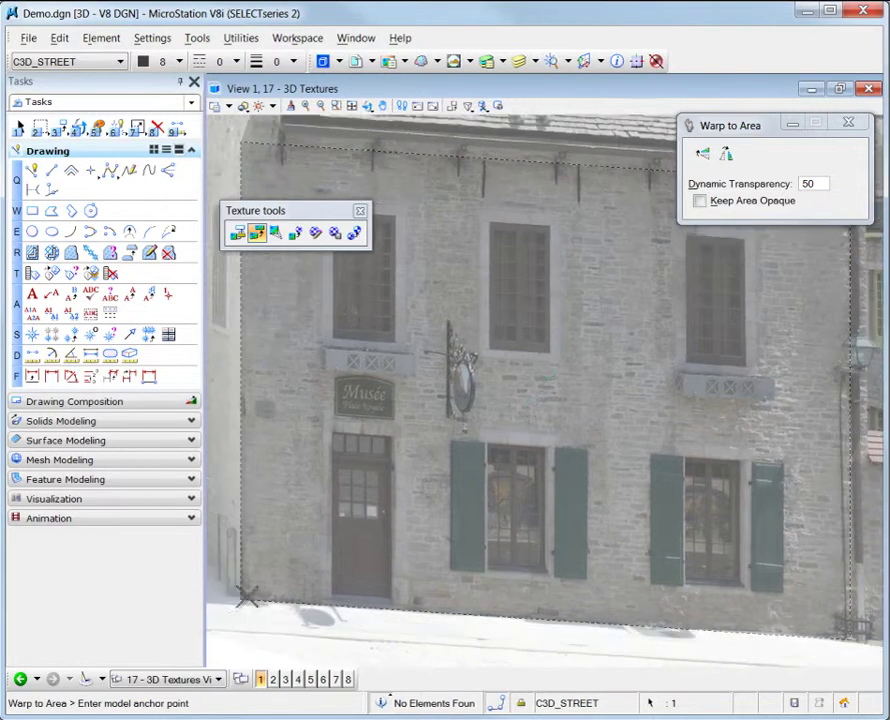
click(240, 598)
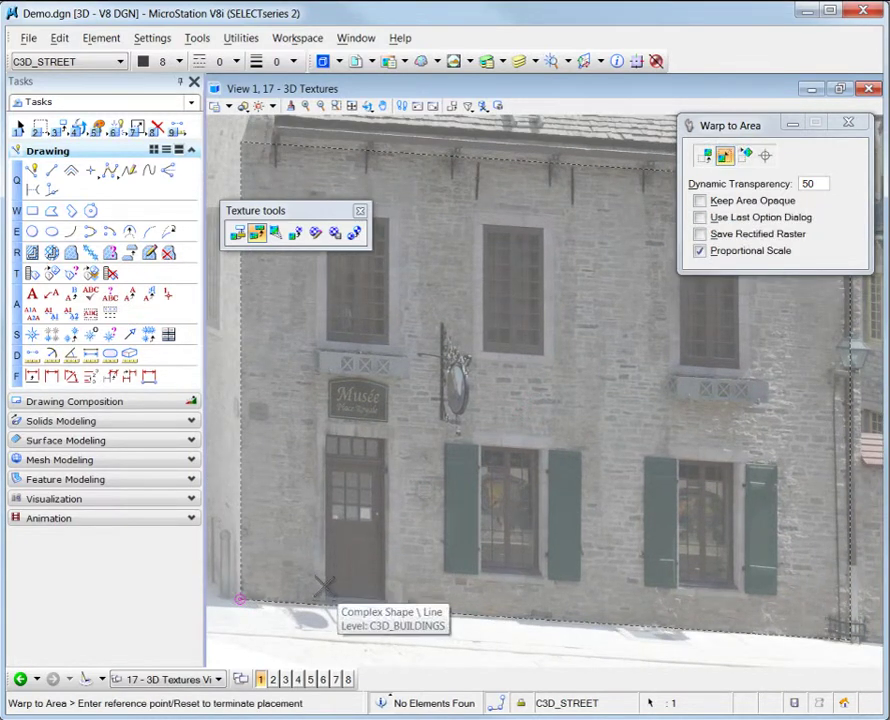
click(227, 379)
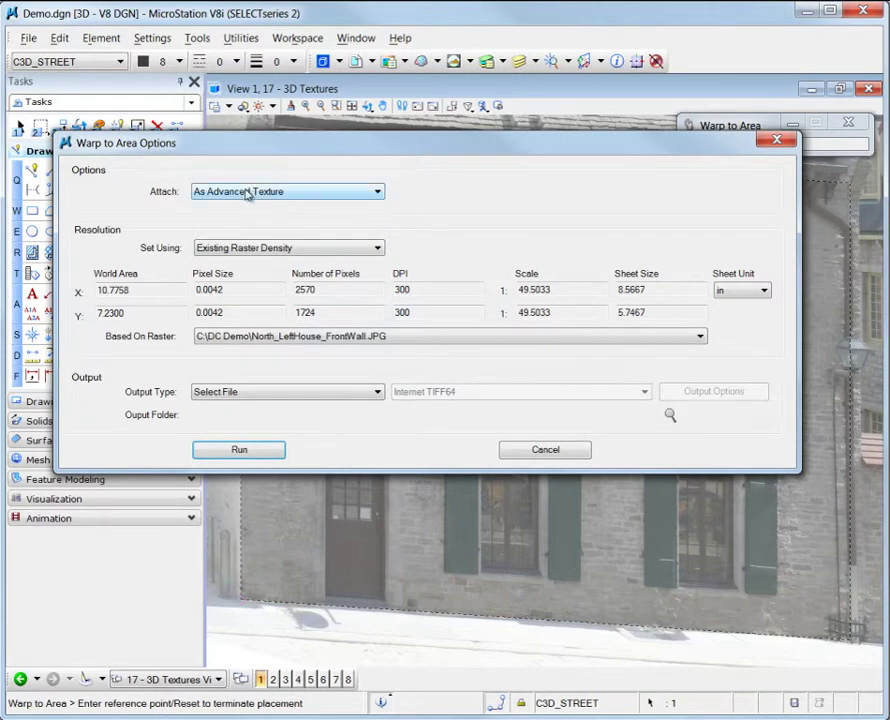
Step: Run the warp and save North_LeftHouse_FrontWall.itiff in the Patterns folder
click(239, 451)
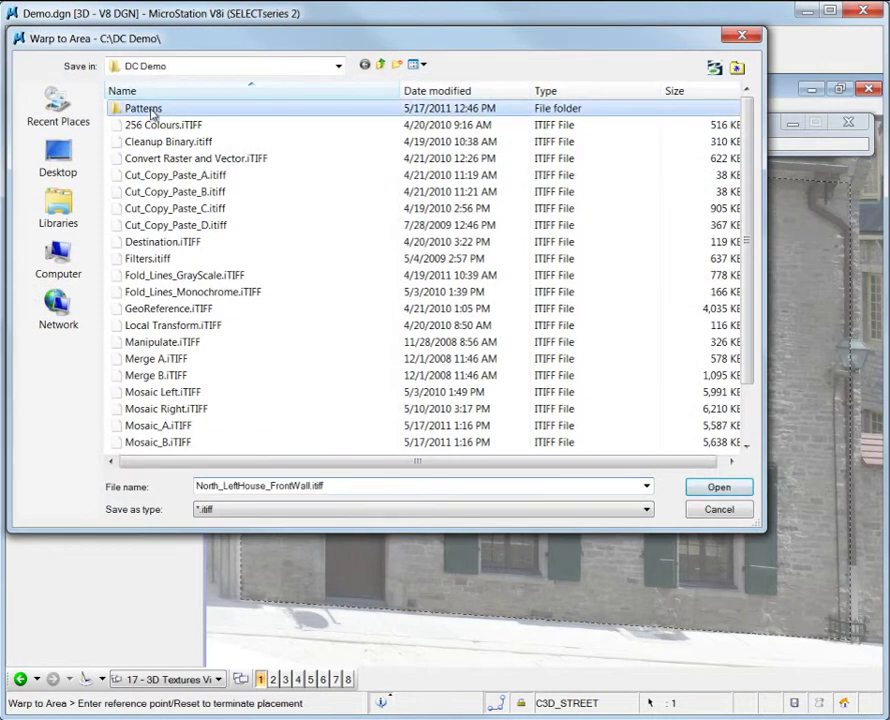
double_click(150, 111)
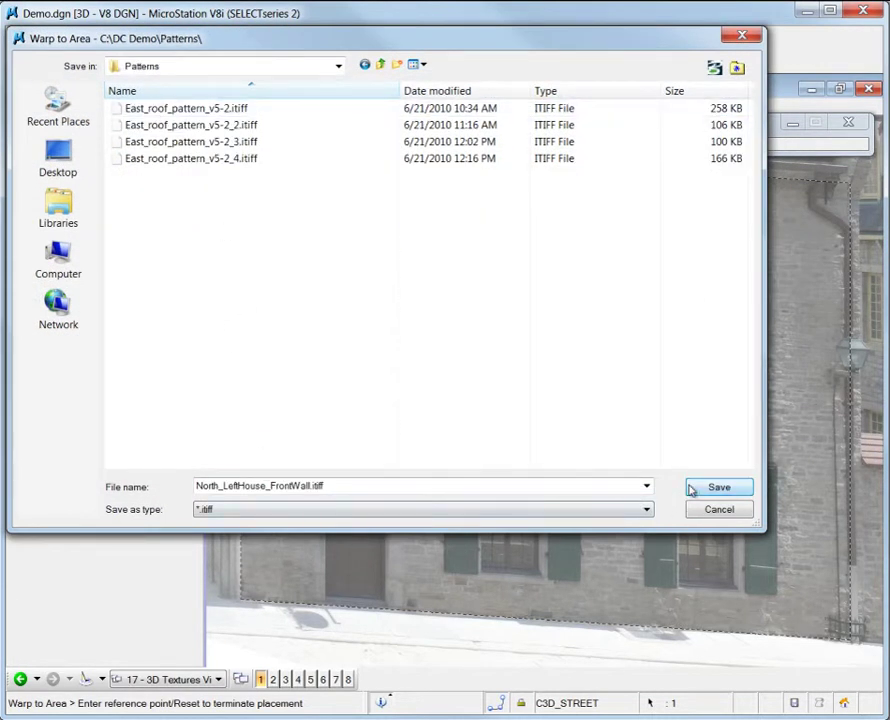
click(719, 487)
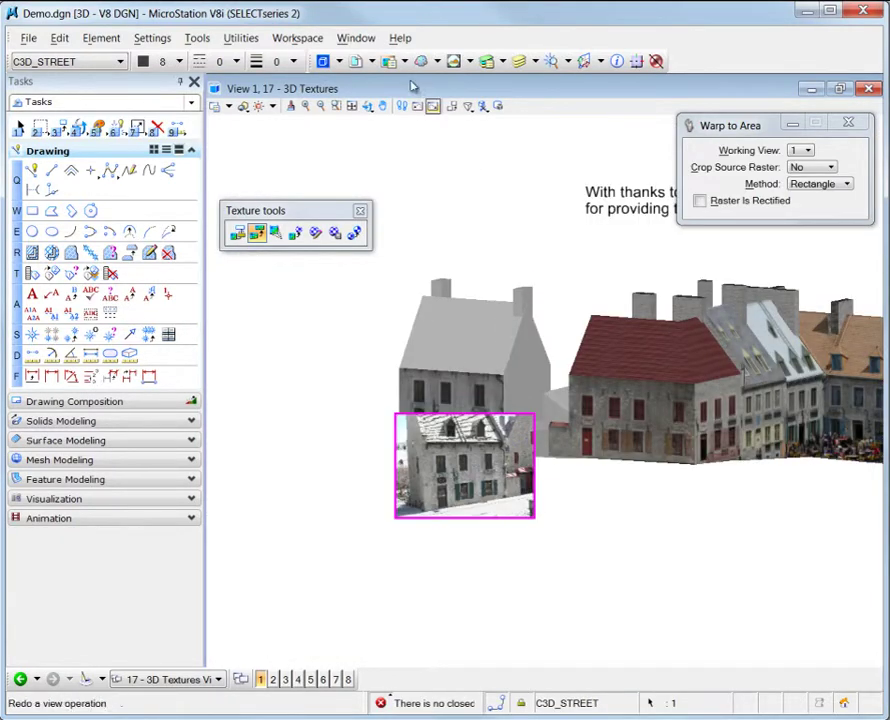
Step: Detach the North_LeftHouse source photo in Raster Manager
click(404, 62)
right_click(449, 207)
click(503, 296)
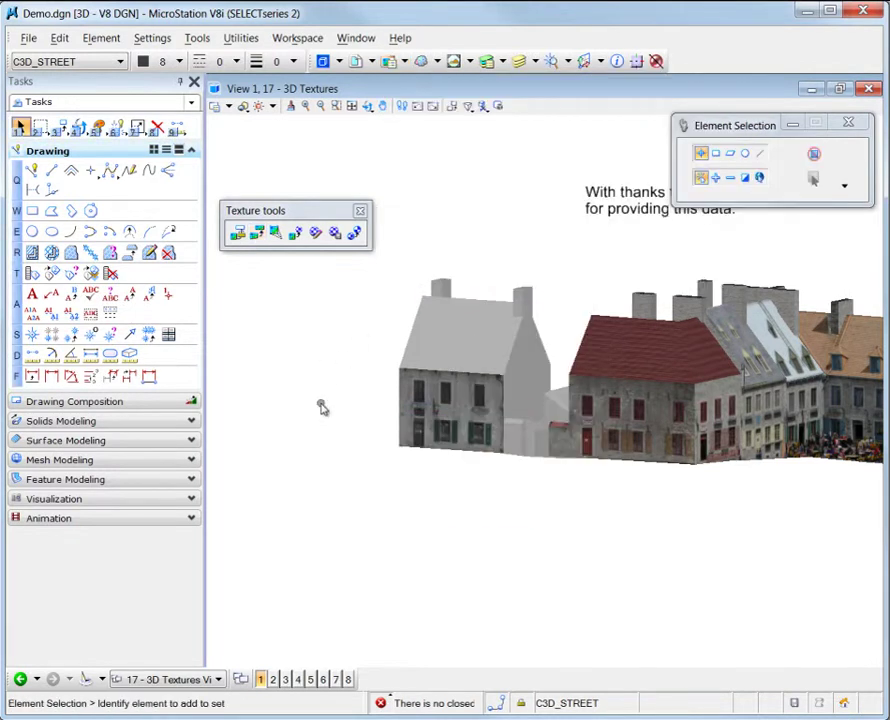
Step: Zoom into the houses and orbit the view to inspect the textured front wall
click(337, 105)
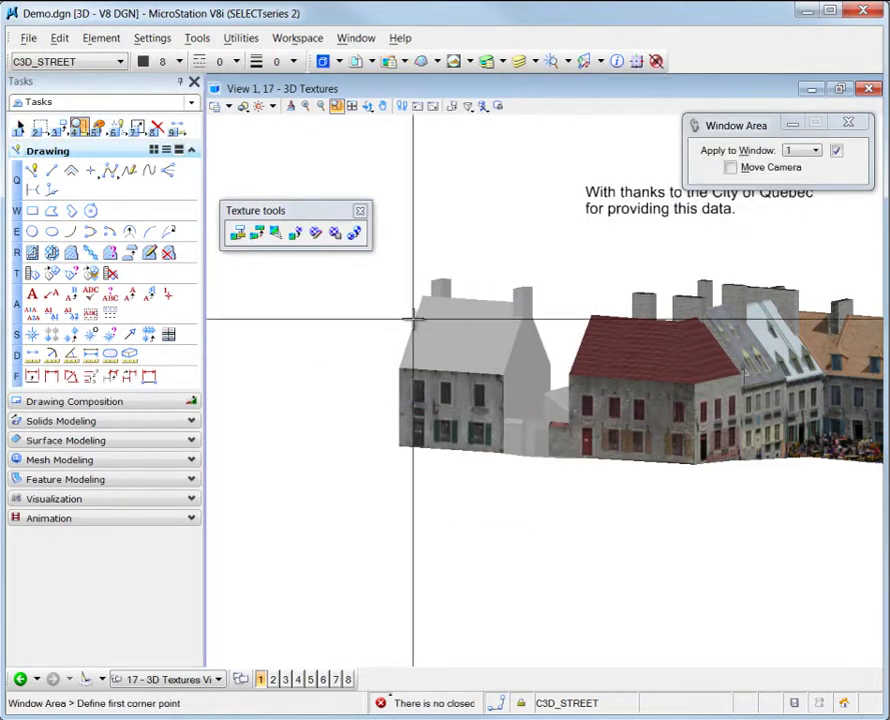
click(388, 268)
click(640, 517)
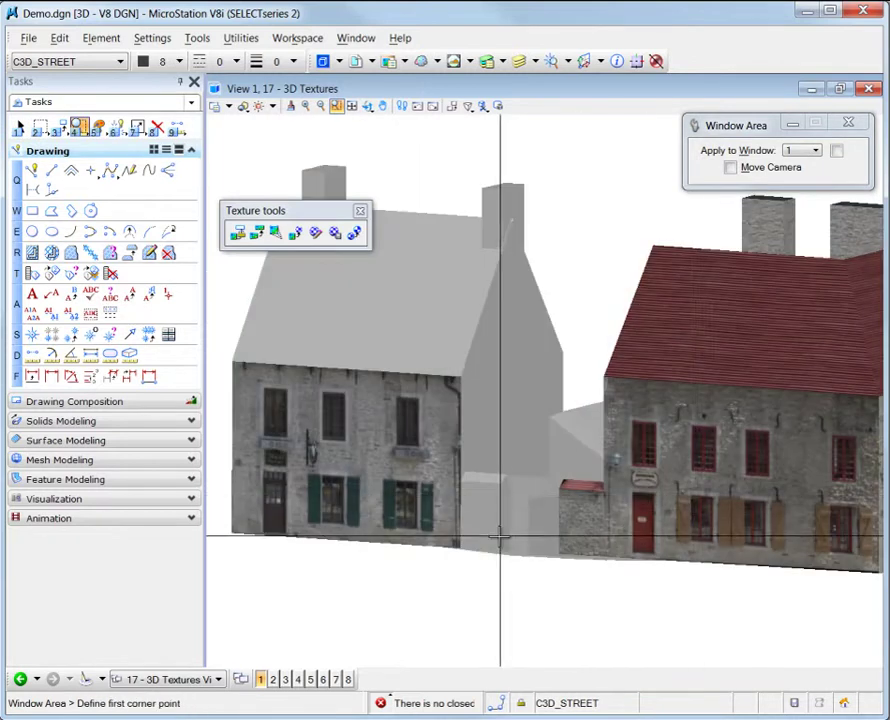
key(Escape)
click(367, 105)
drag(372, 487, 641, 488)
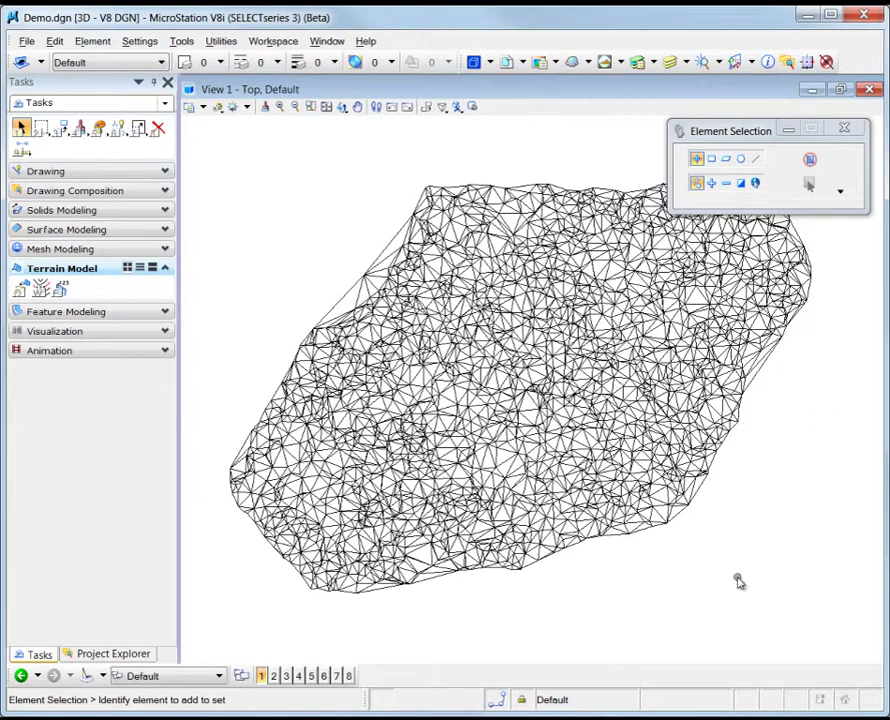
Step: Read the terrain mesh's Element Information, showing 638,931,900 points, then close and deselect
click(767, 63)
click(615, 196)
drag(583, 368, 587, 412)
click(462, 397)
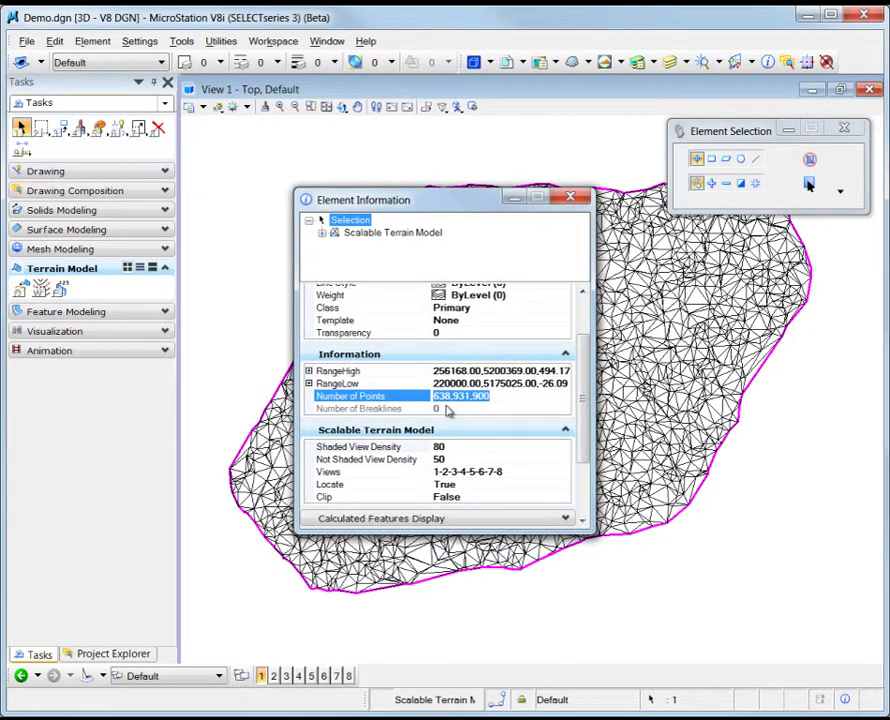
click(570, 196)
click(550, 170)
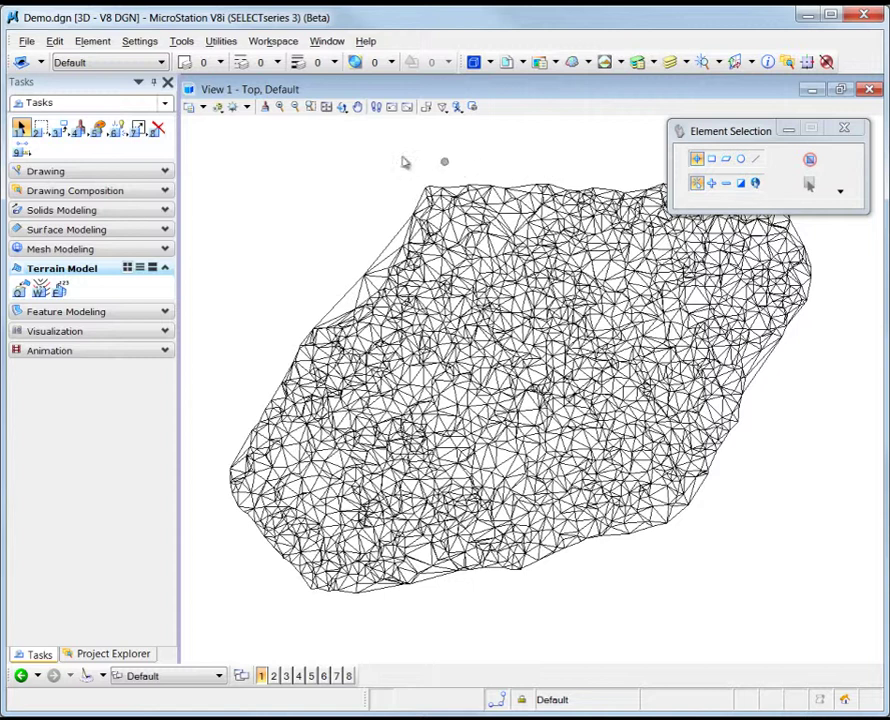
Step: Zoom in 2x repeatedly on the mesh centre until the finest regular triangle grid appears
click(281, 106)
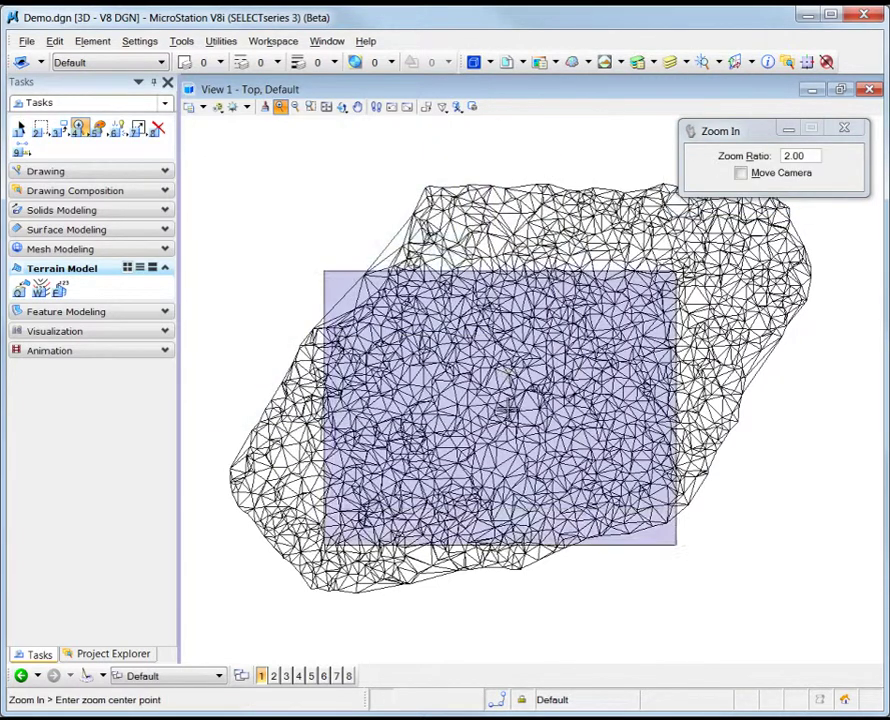
click(507, 372)
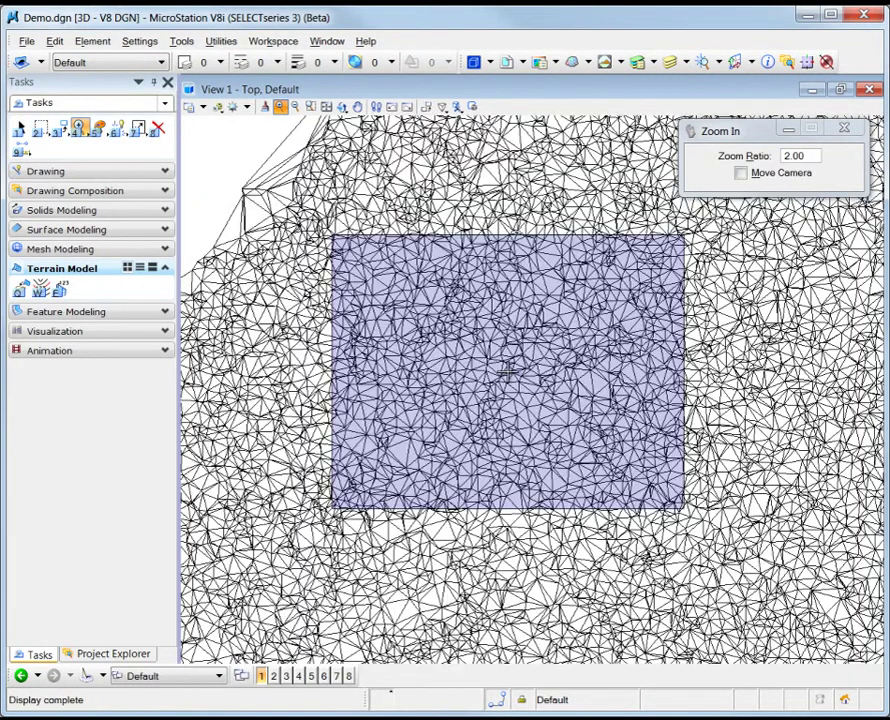
click(507, 372)
click(507, 372)
click(507, 372)
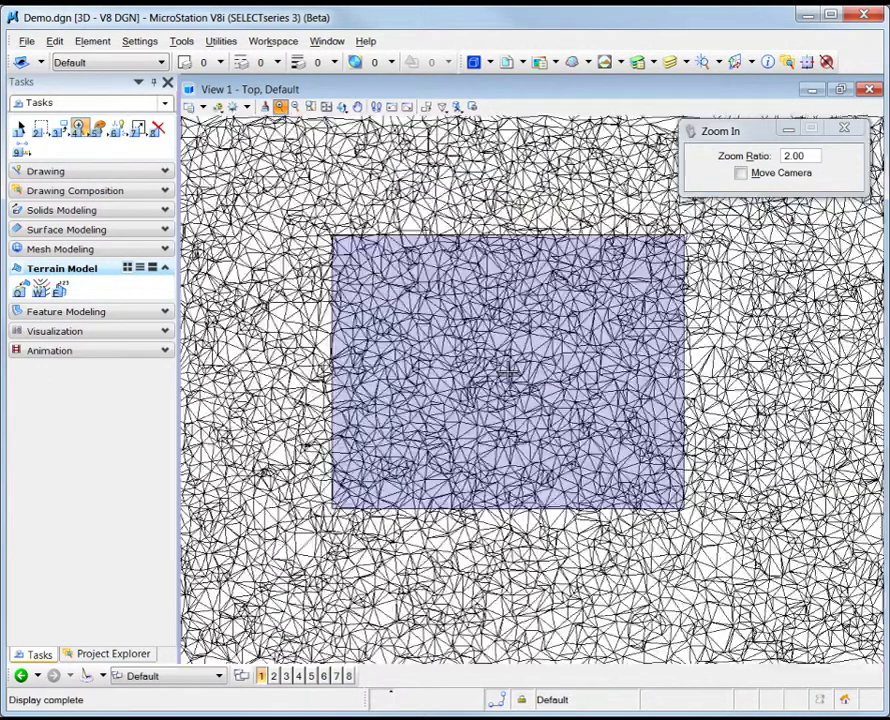
click(507, 372)
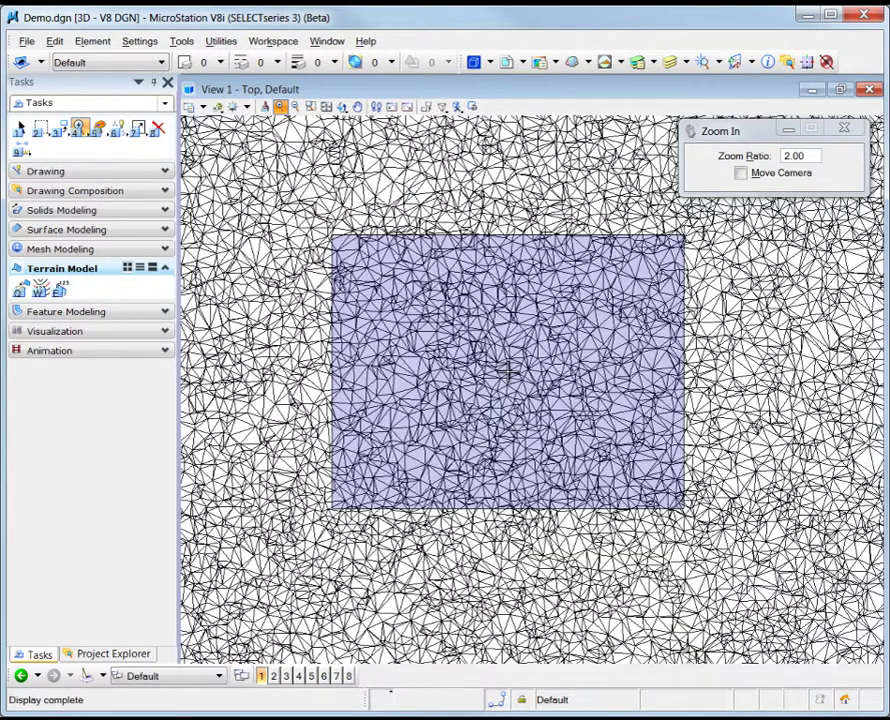
click(507, 372)
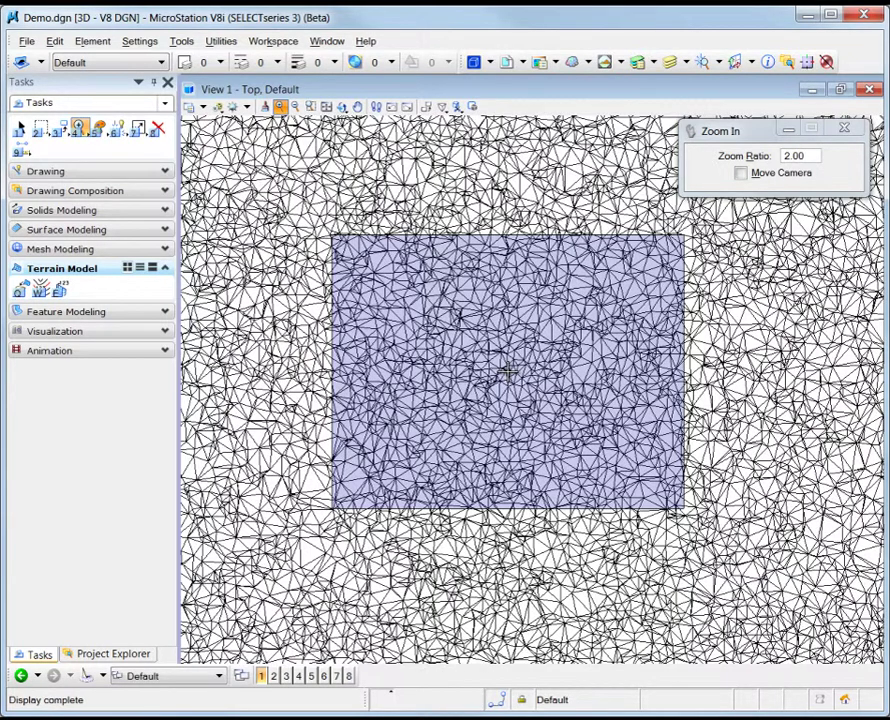
click(507, 372)
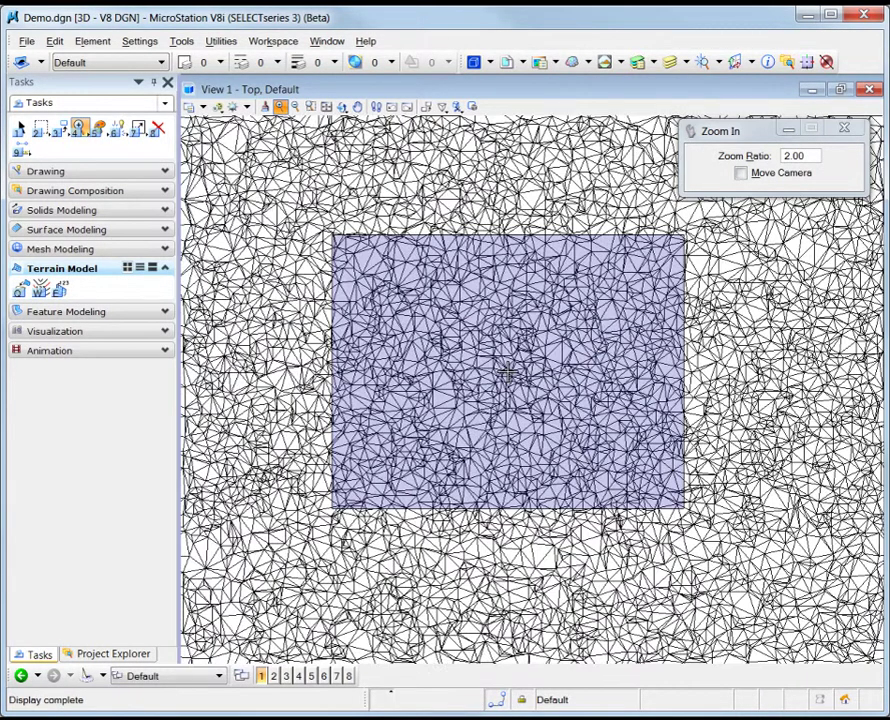
click(507, 372)
click(507, 372)
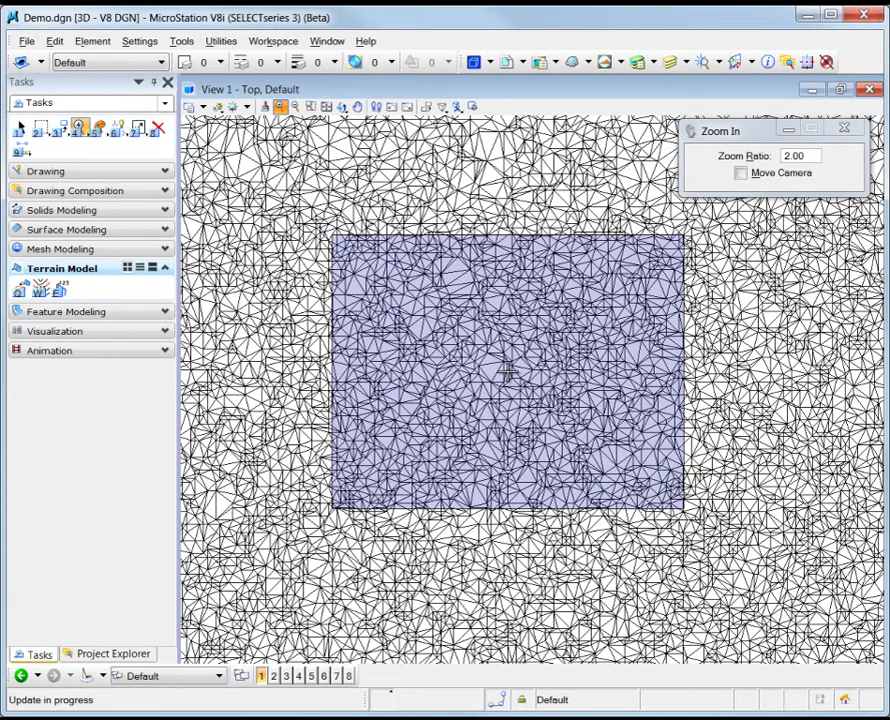
click(507, 372)
click(507, 372)
right_click(507, 372)
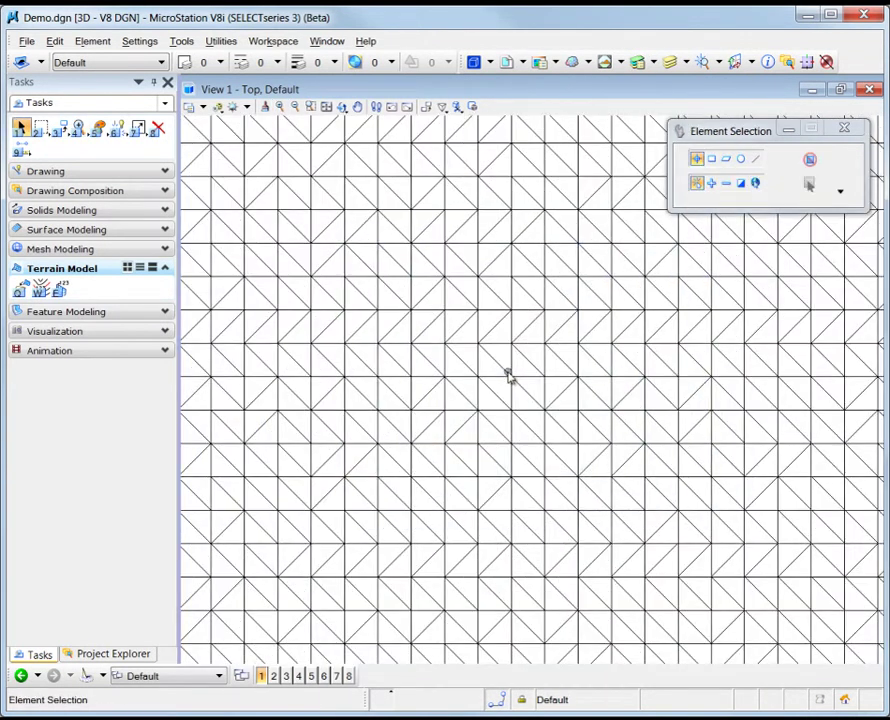
Step: Fit the whole terrain in view and bring up the Scalable Terrain Model manager listing Demo.stm
click(326, 108)
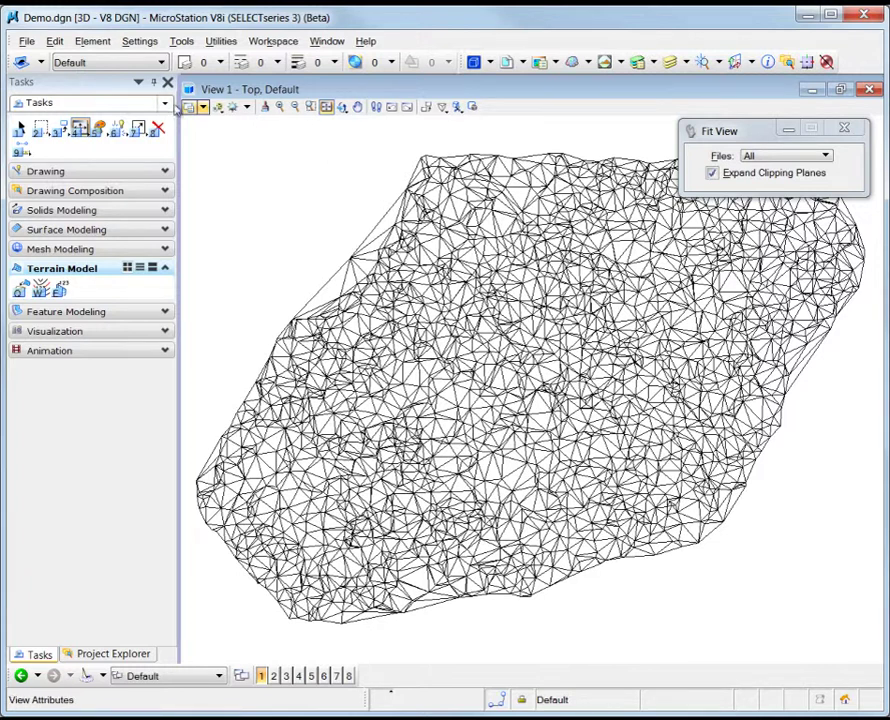
click(28, 41)
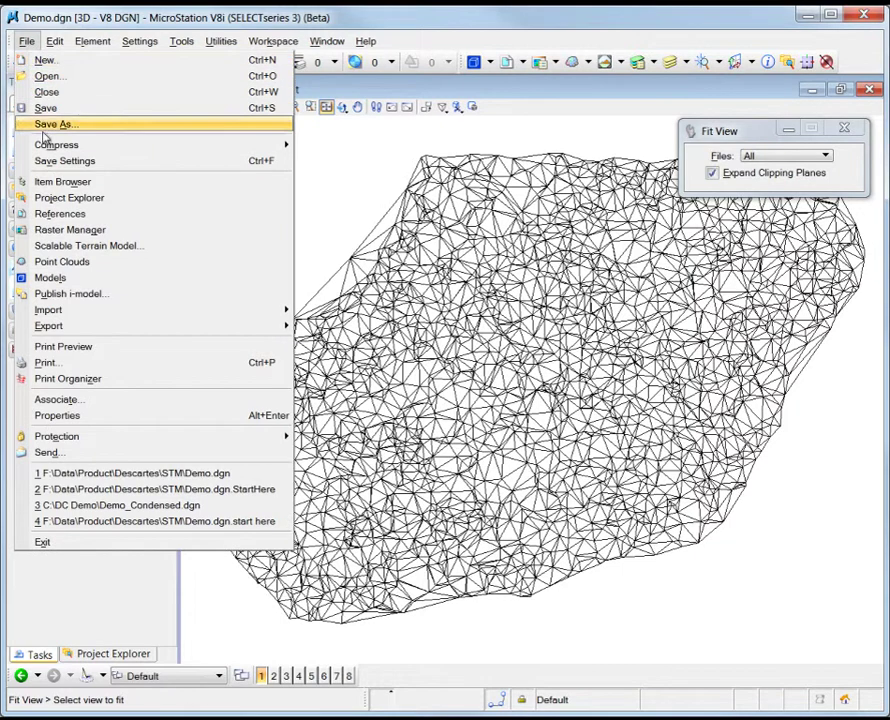
click(67, 247)
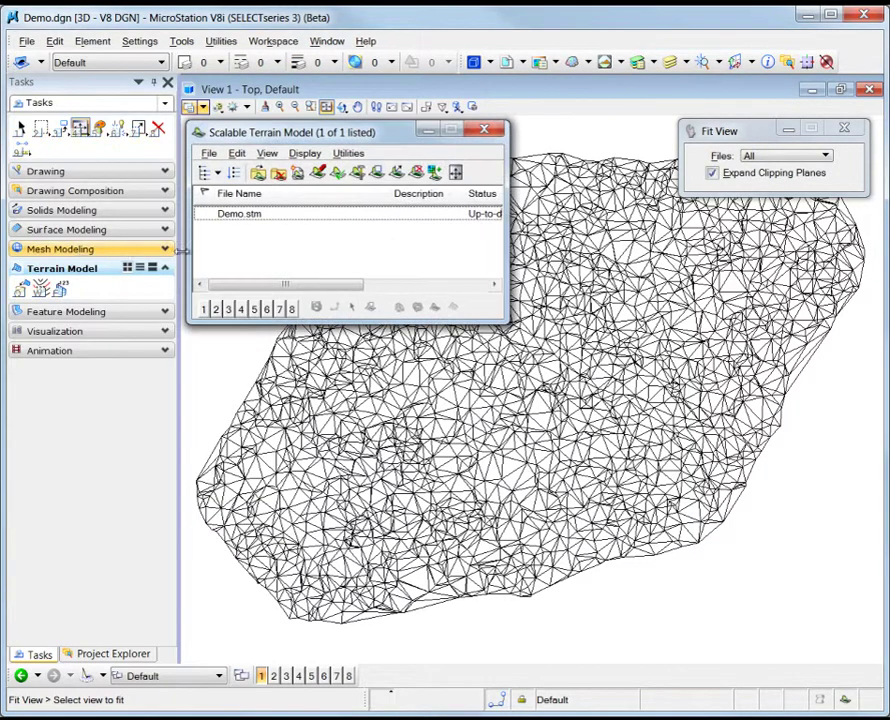
Step: Select Demo.stm, check its status, and switch off Display Triangles
click(248, 218)
drag(263, 287, 325, 292)
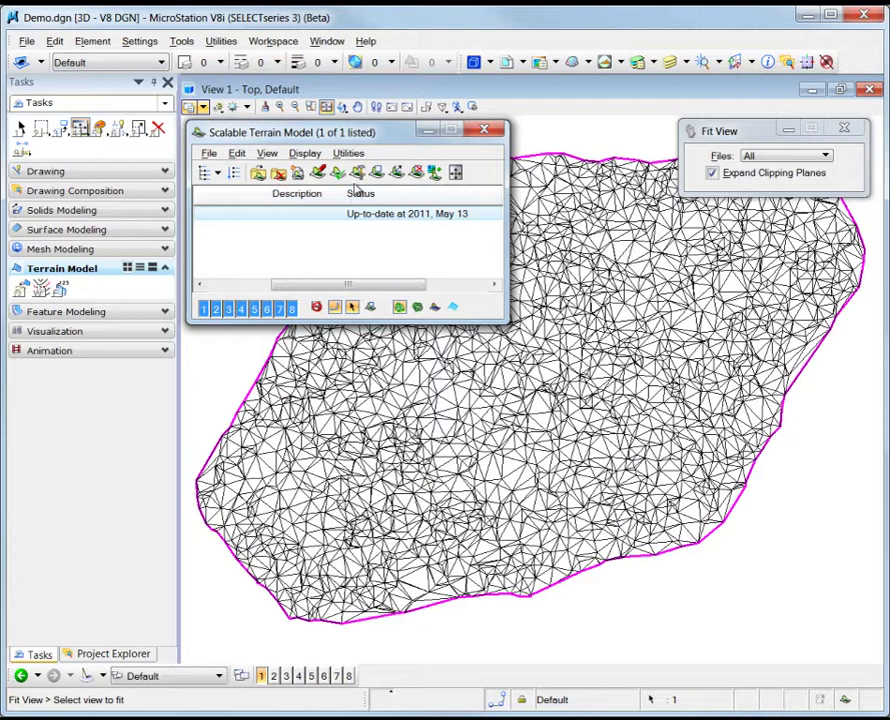
click(342, 237)
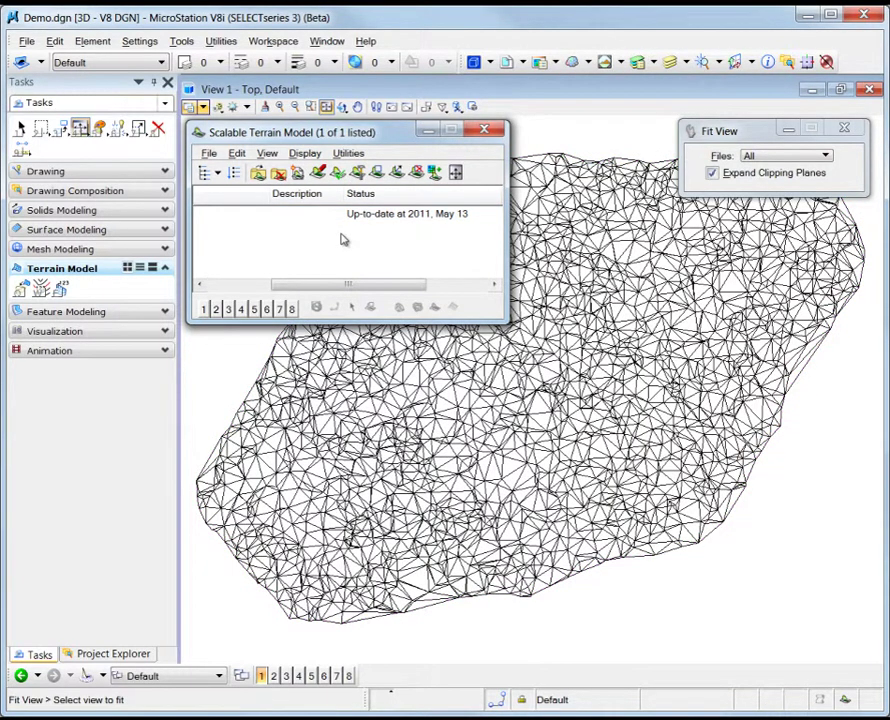
drag(318, 287, 268, 287)
click(243, 217)
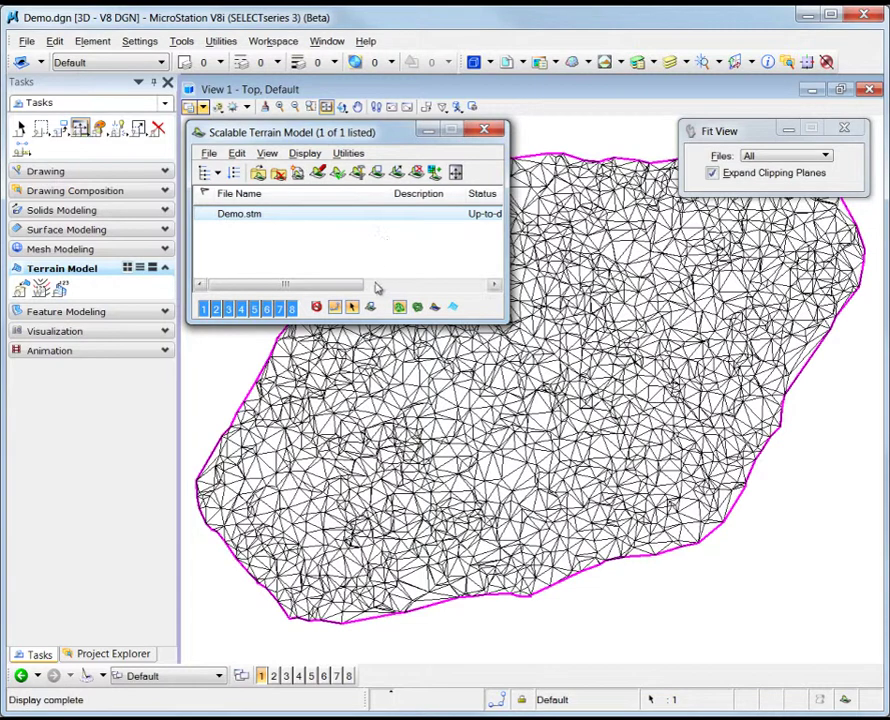
click(399, 308)
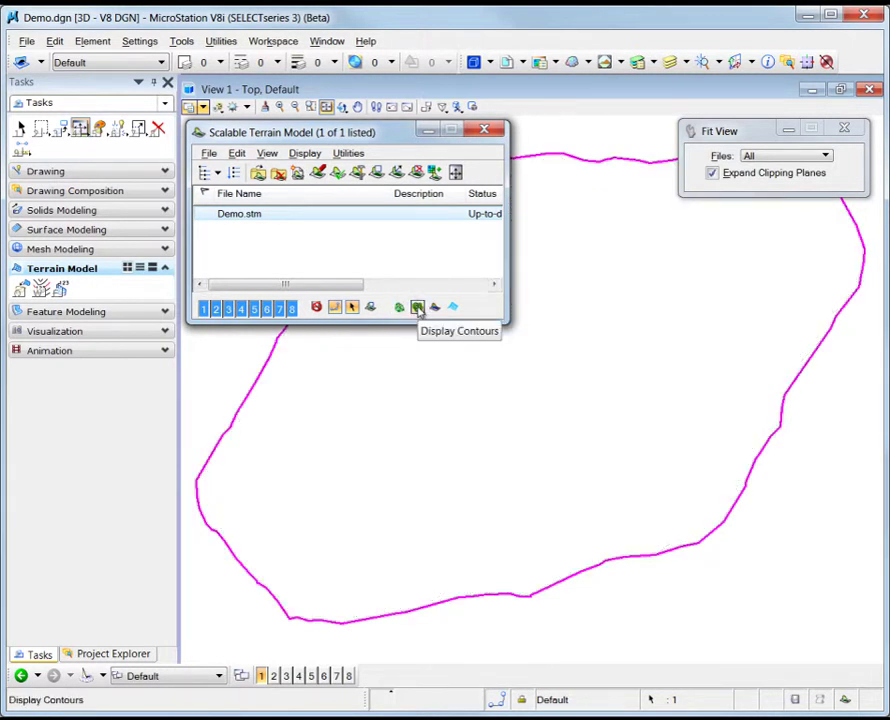
Step: Turn on Display Contours for Demo.stm and zoom into a small patch left of centre
click(418, 309)
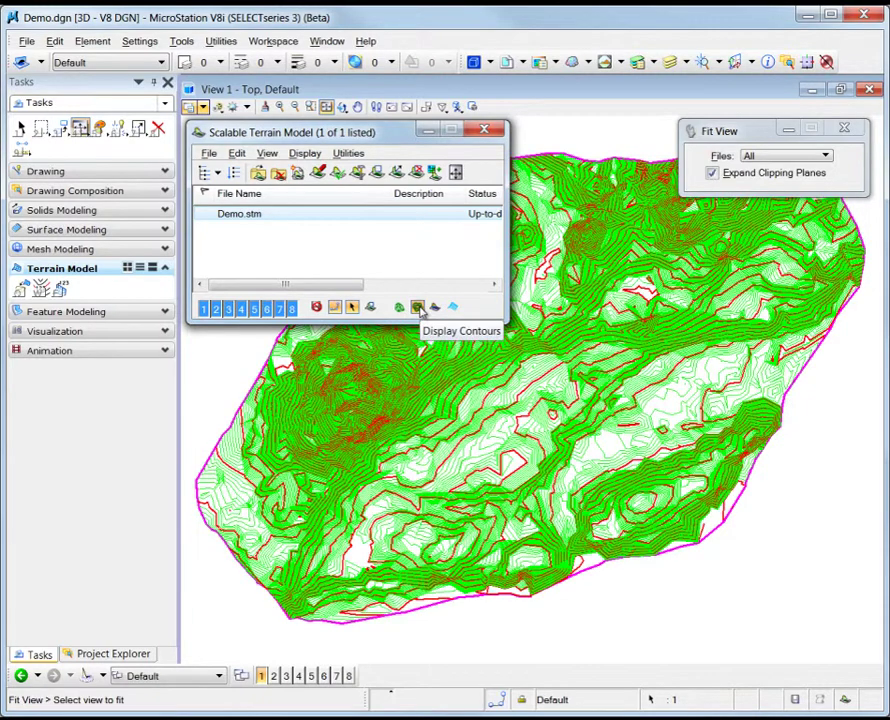
click(311, 107)
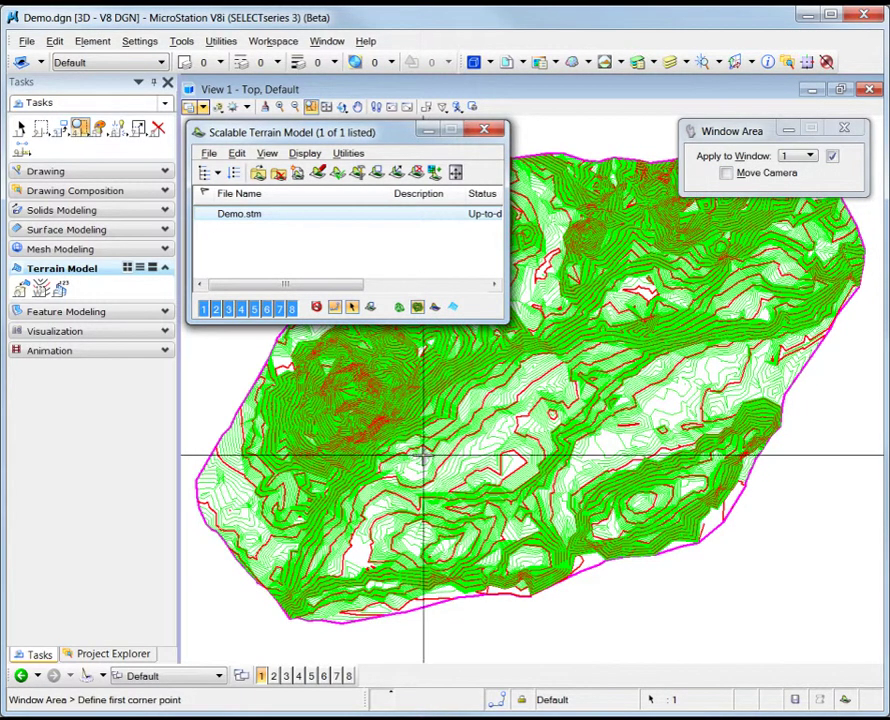
click(405, 411)
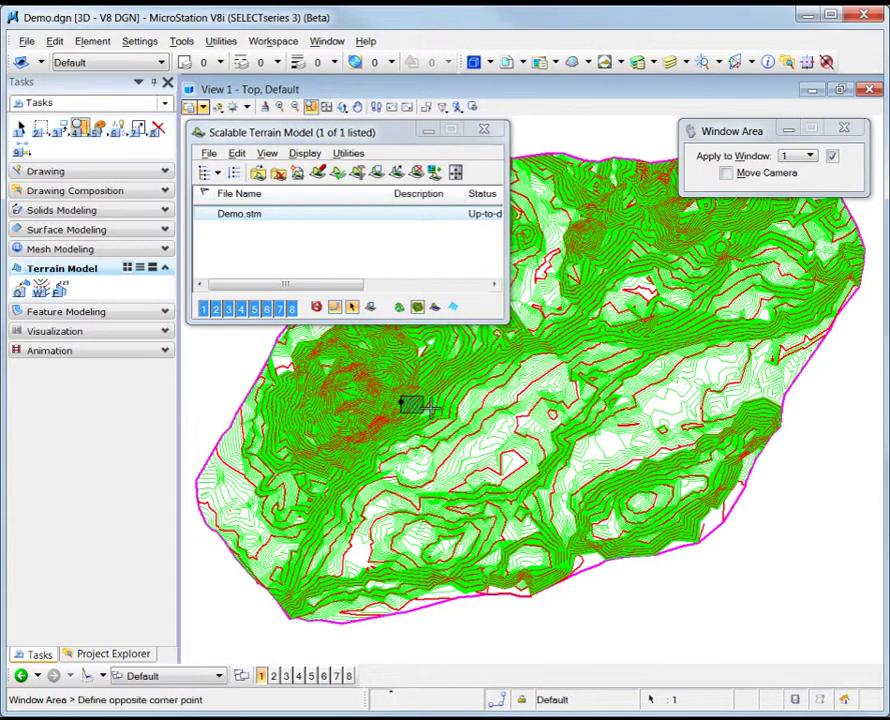
click(466, 362)
right_click(470, 393)
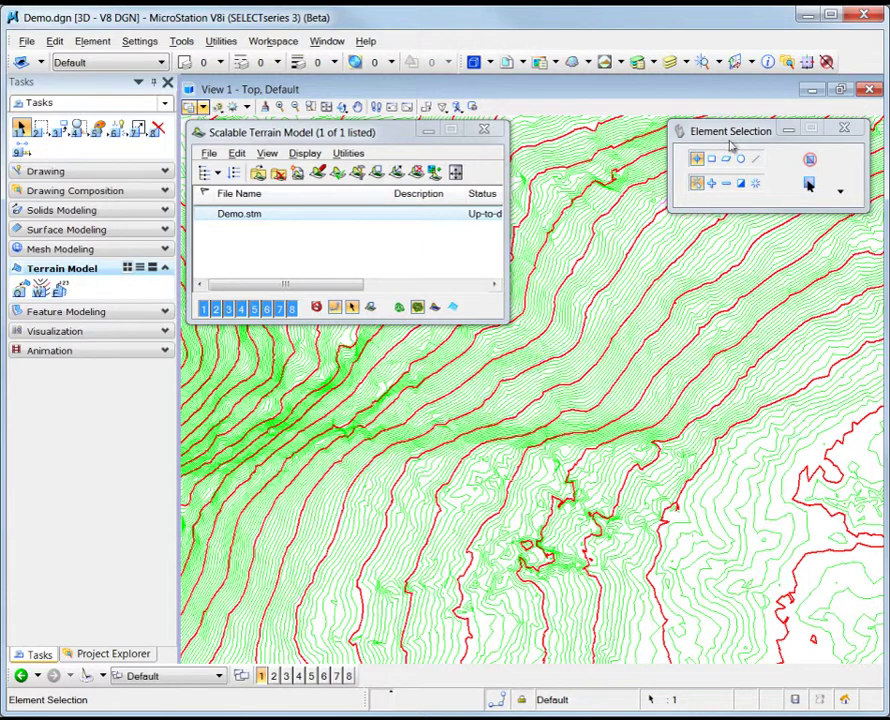
Step: Set the Demo.stm Major Contours colour to 82 (green) in Element Information
click(767, 62)
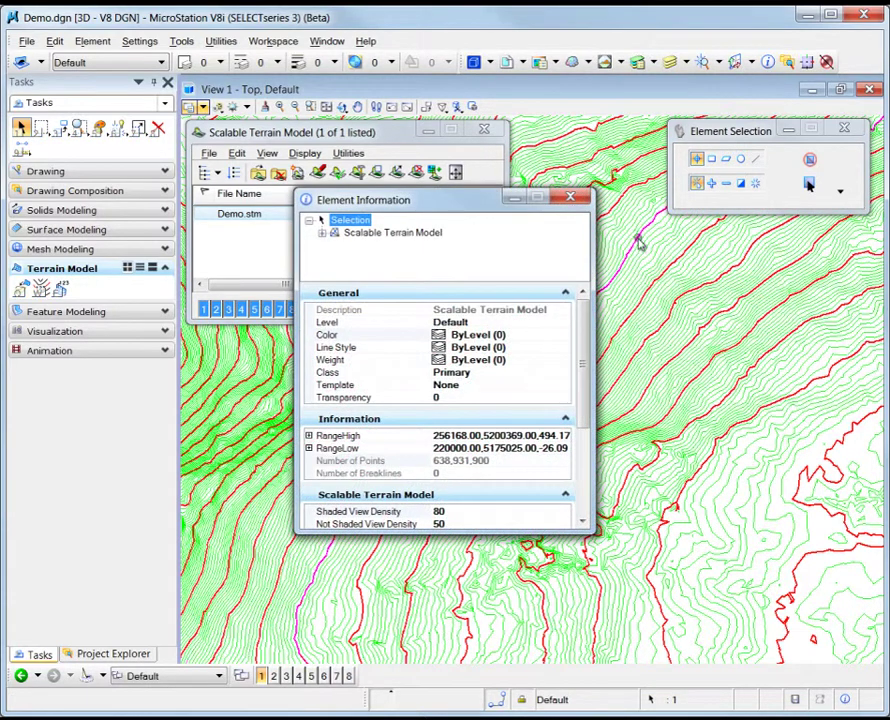
click(321, 232)
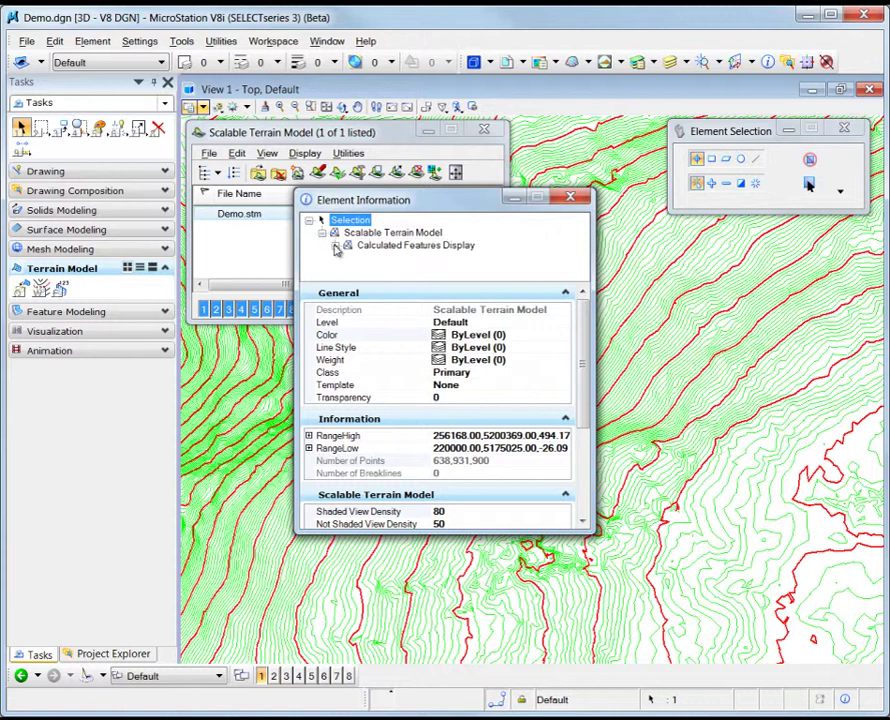
click(336, 245)
click(349, 245)
click(410, 258)
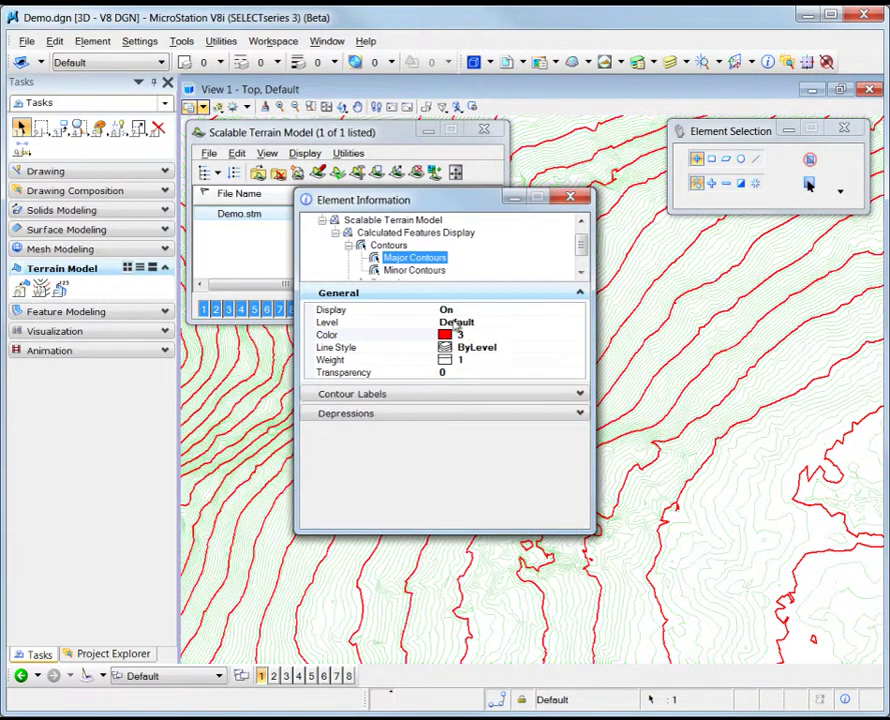
click(470, 335)
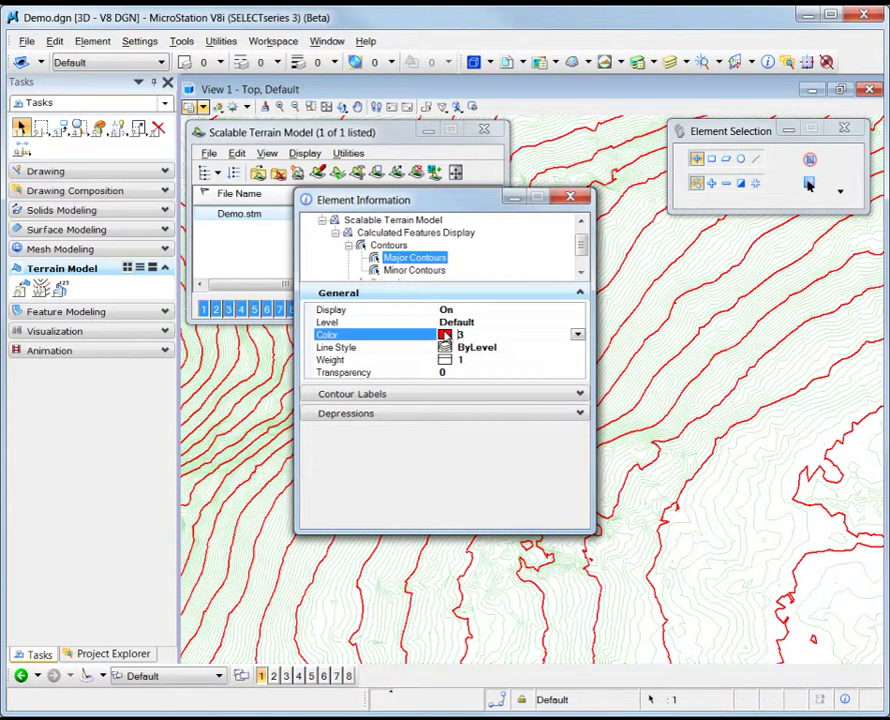
click(577, 335)
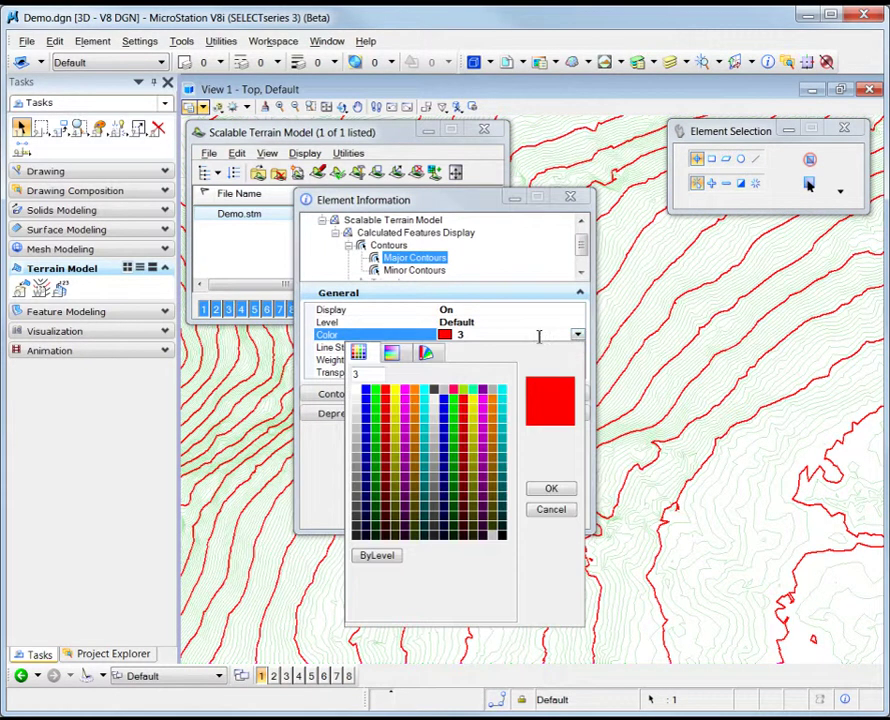
double_click(377, 438)
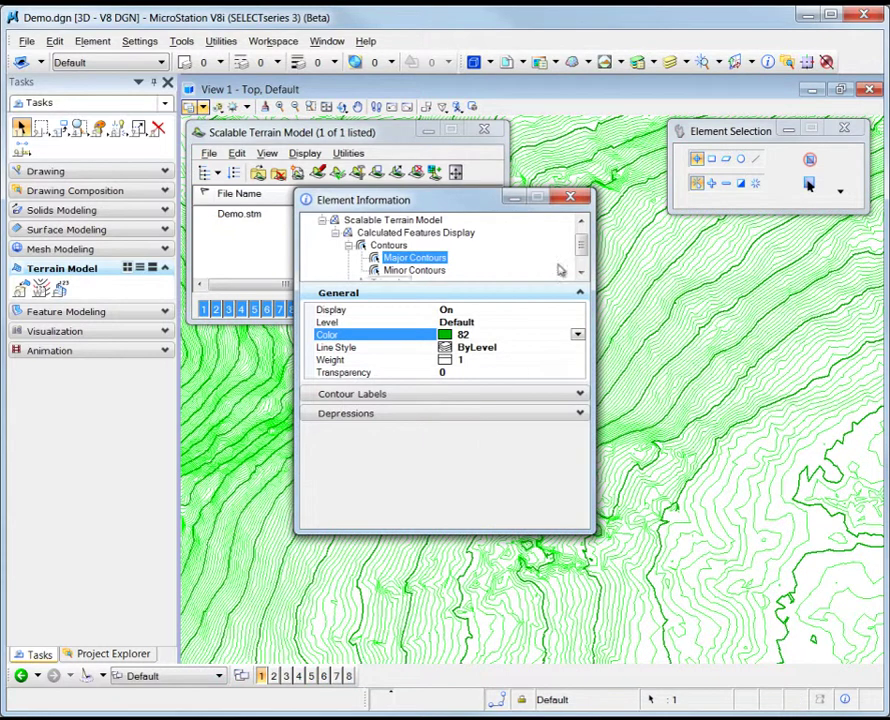
click(571, 196)
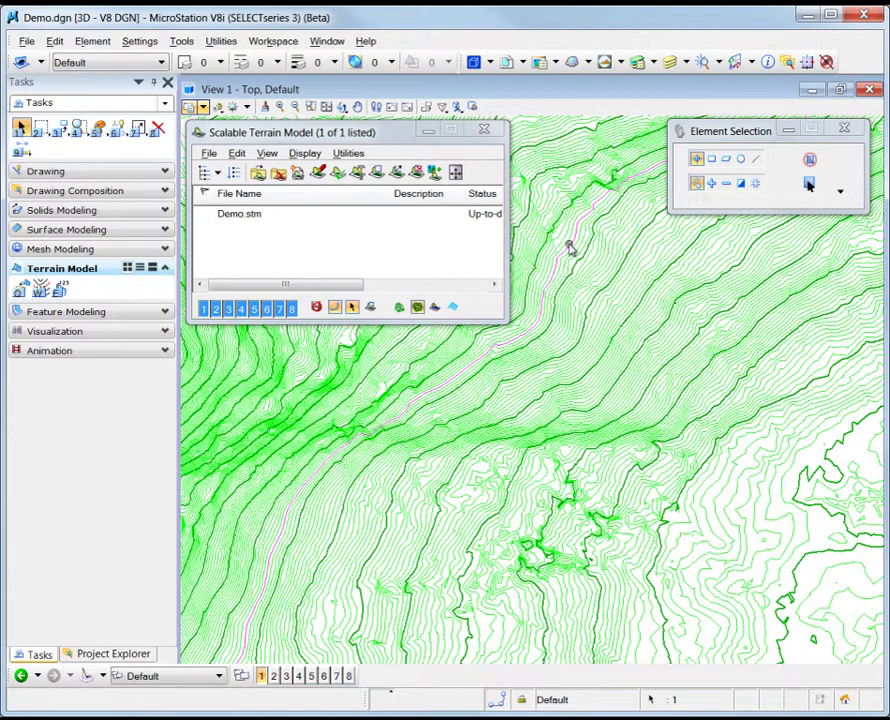
mouse_move(569, 248)
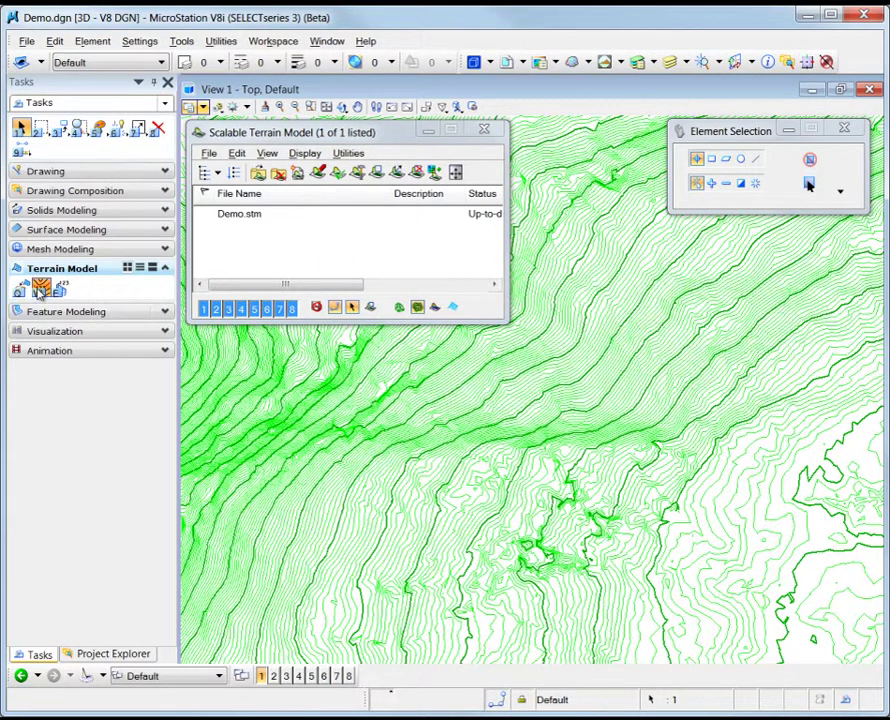
Step: Label Demo.stm's major contours (180.00 to 130.00) with line-following labels across the lower-left slope
click(40, 289)
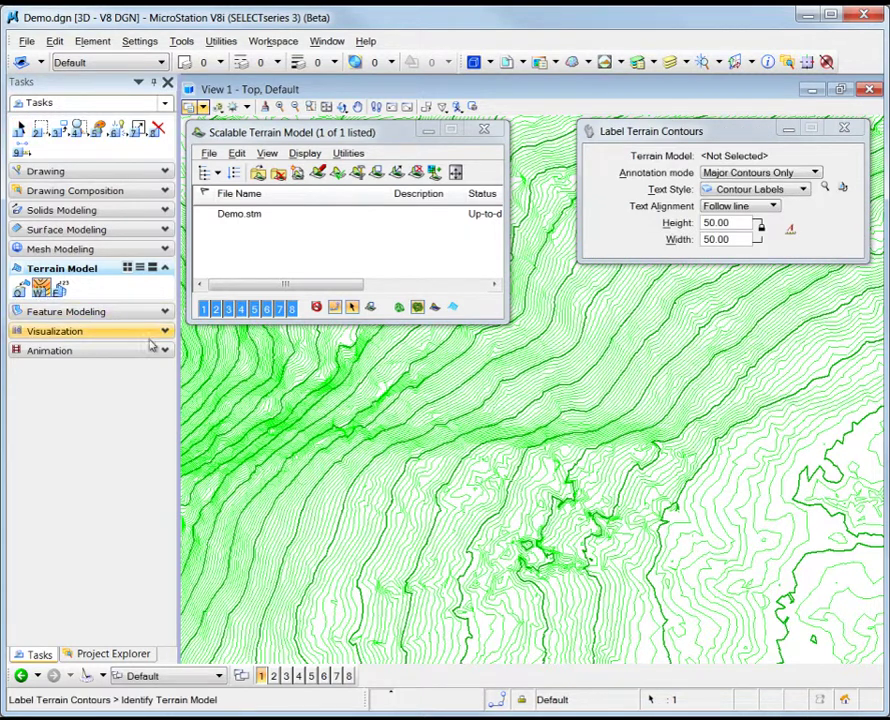
click(206, 367)
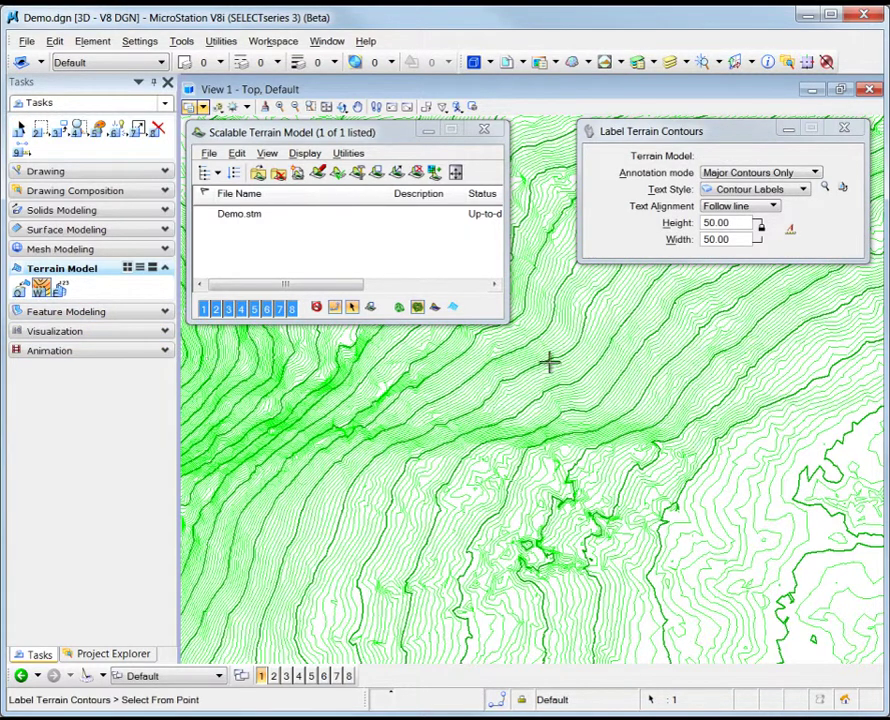
click(784, 174)
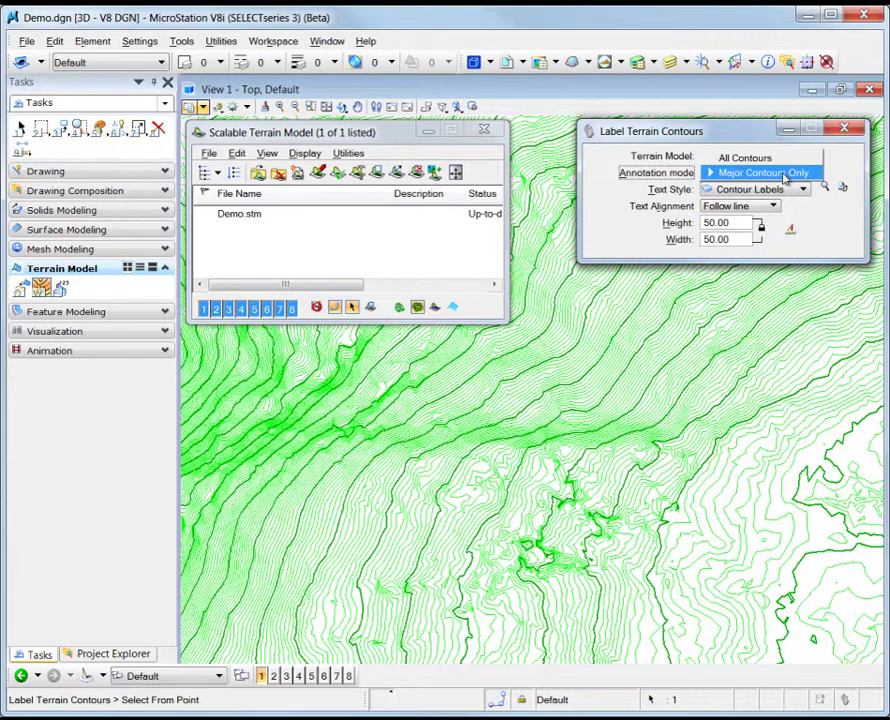
click(785, 174)
click(765, 206)
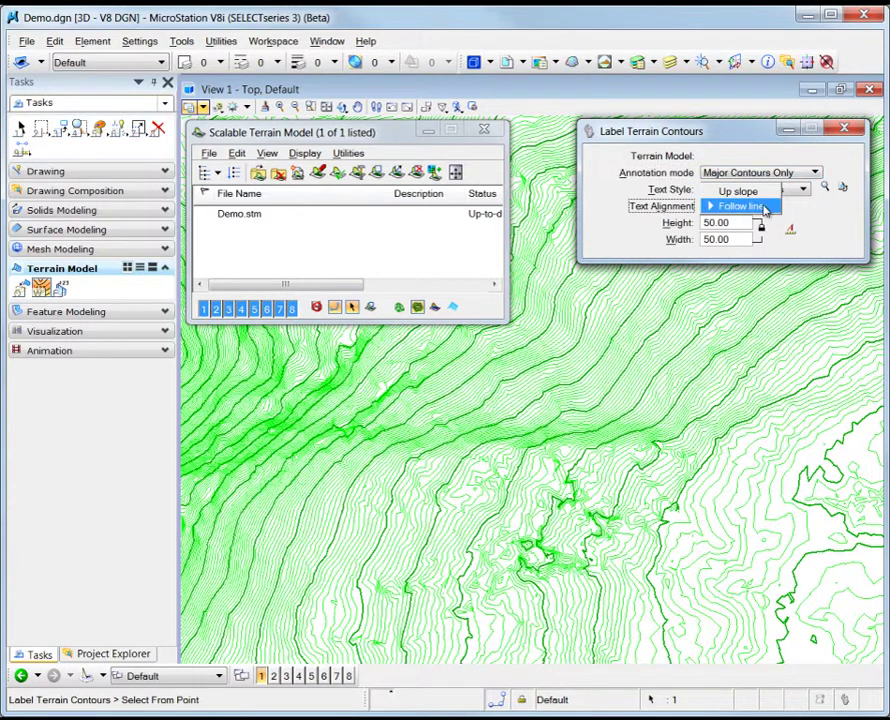
click(765, 207)
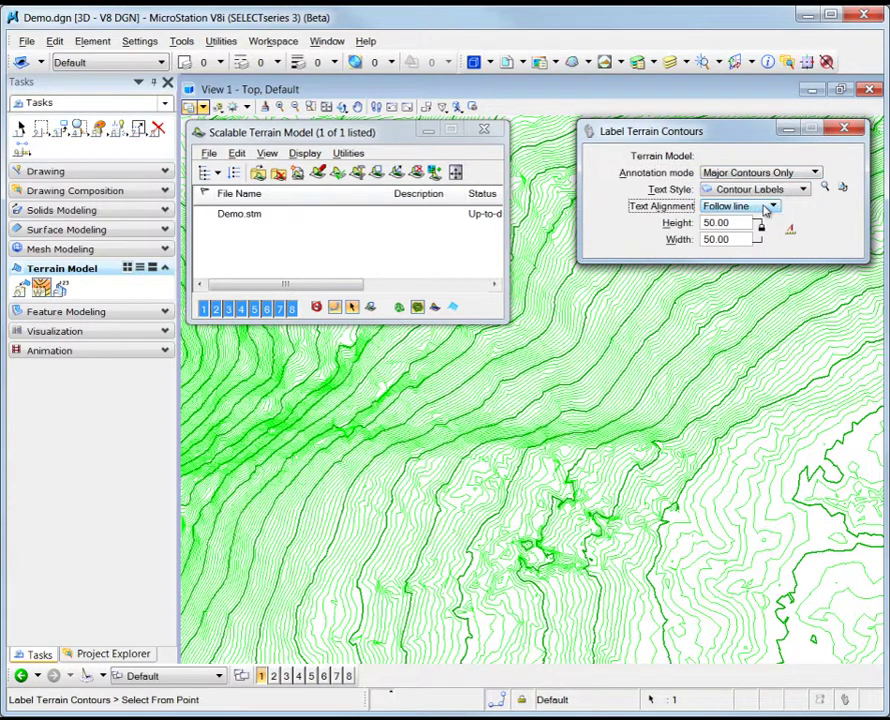
click(241, 548)
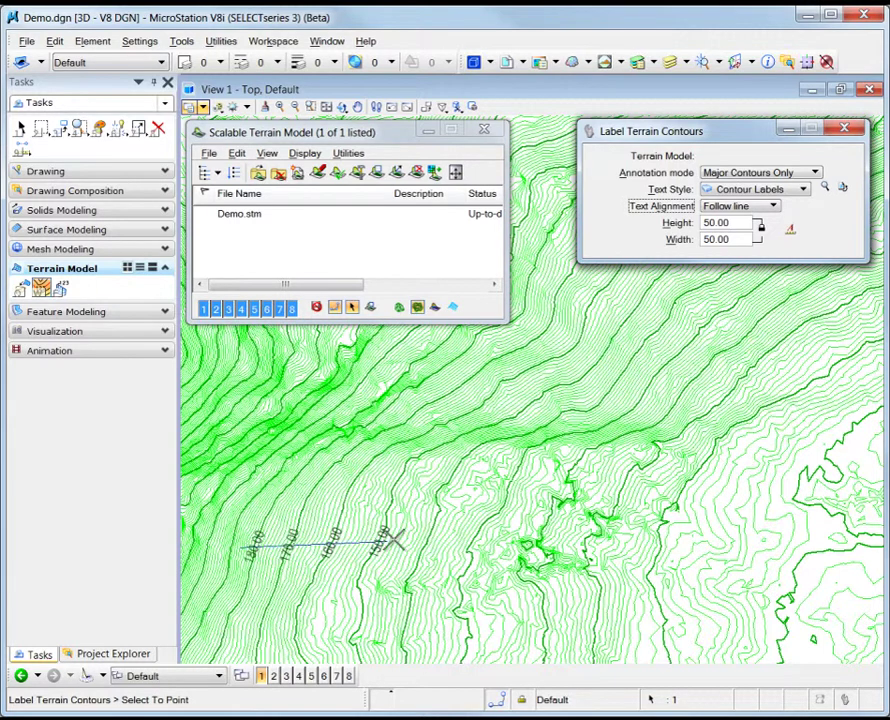
click(498, 527)
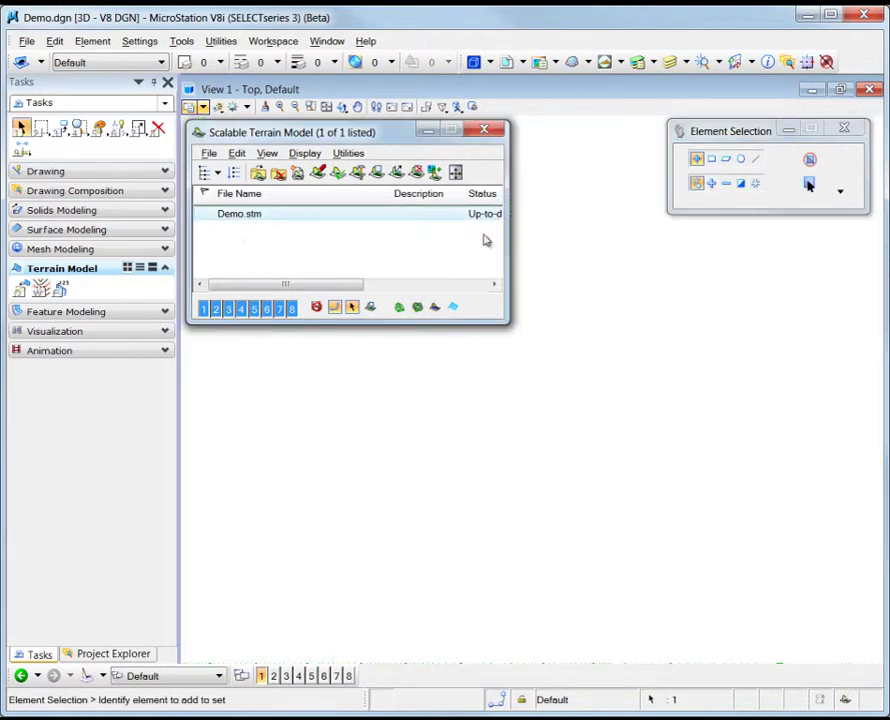
click(767, 62)
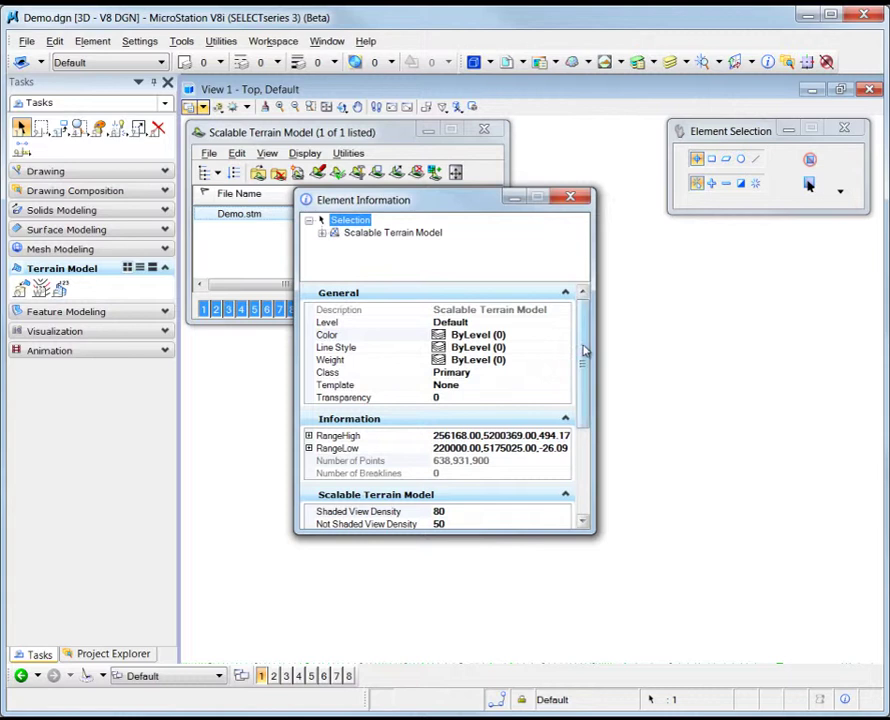
drag(586, 354, 582, 405)
click(480, 421)
click(563, 421)
click(572, 197)
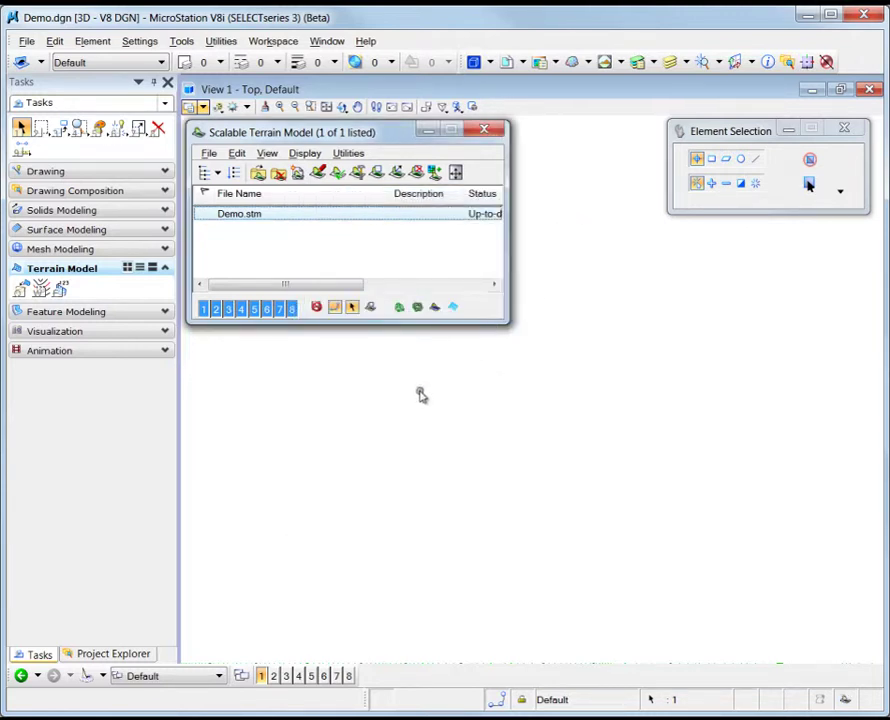
Step: Show the terrain's triangle mesh and shade View 1 with the Thematic: Height display style
click(400, 310)
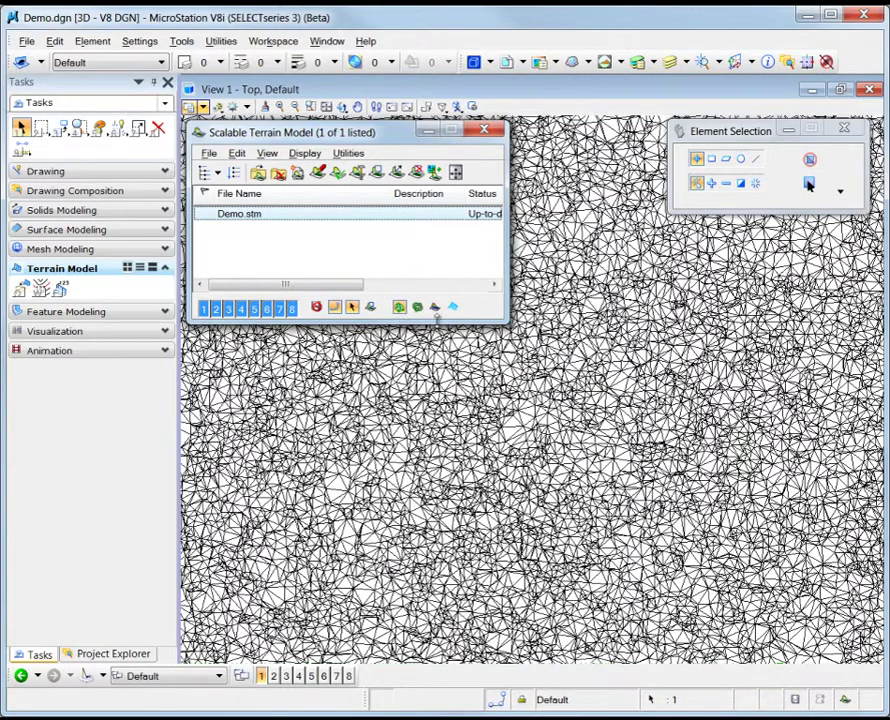
click(436, 308)
click(218, 107)
click(743, 160)
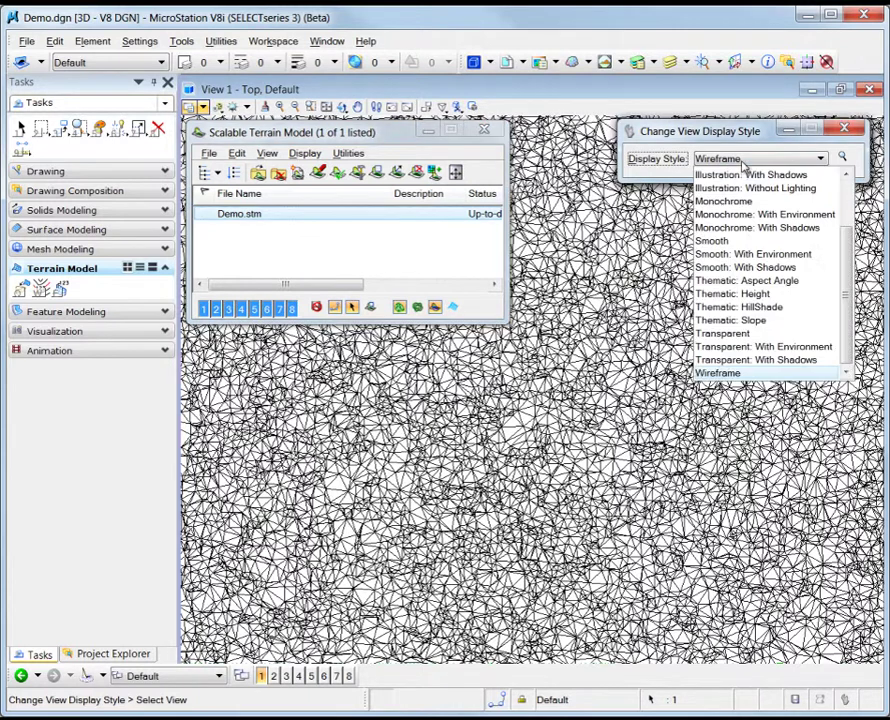
click(760, 294)
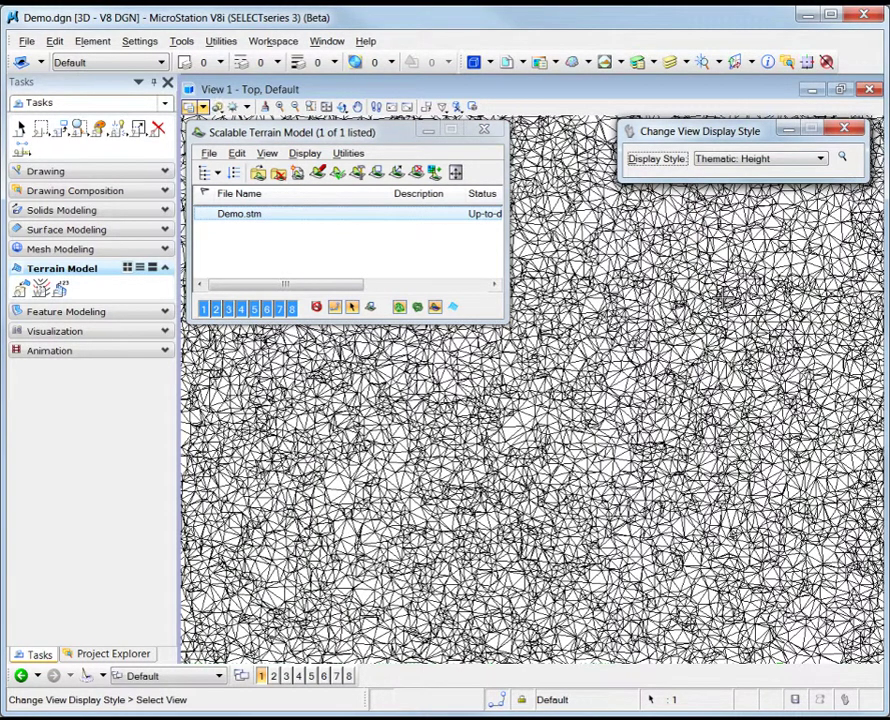
click(722, 297)
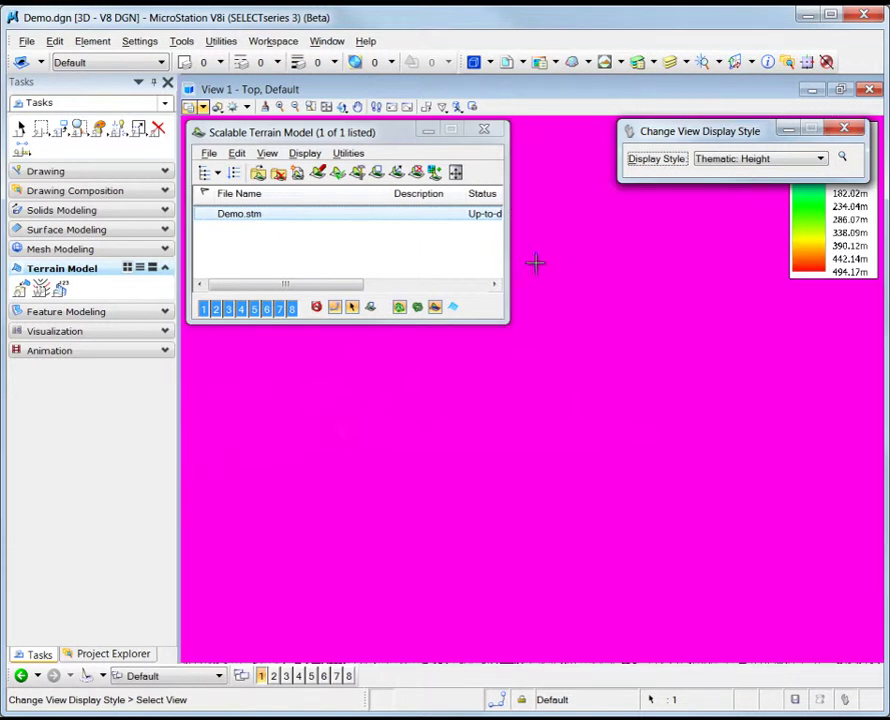
click(487, 264)
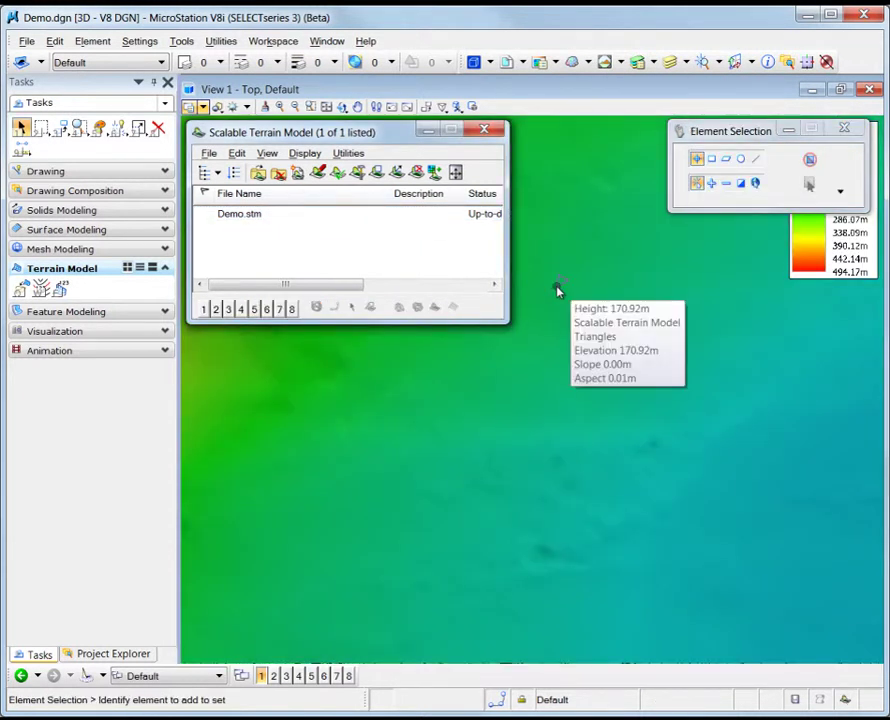
Step: Fit the whole terrain in View 1, tilt it with Rotate View, and reopen the display style tool
click(327, 107)
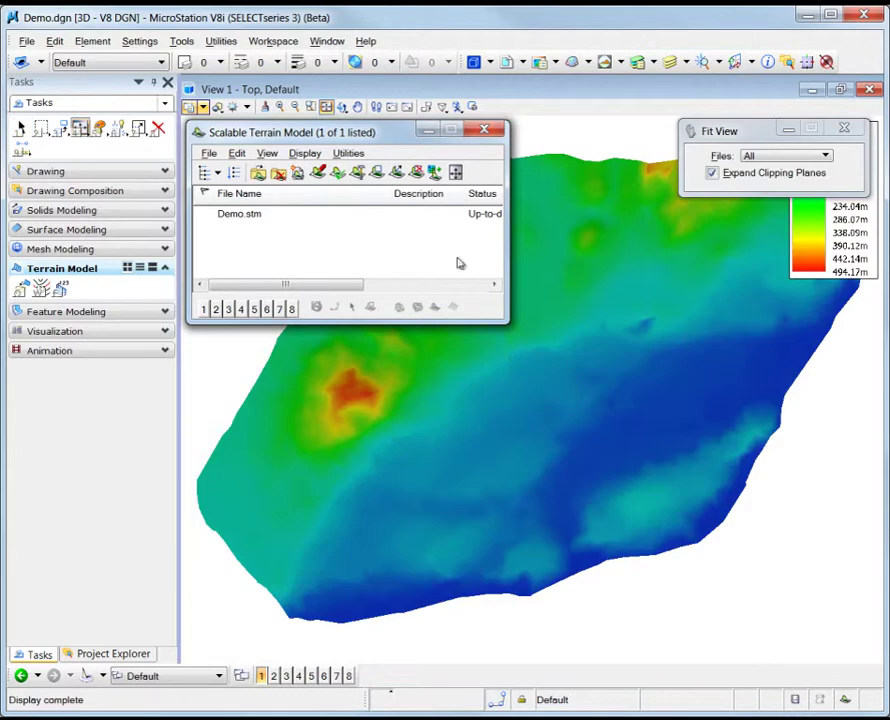
click(341, 107)
click(533, 392)
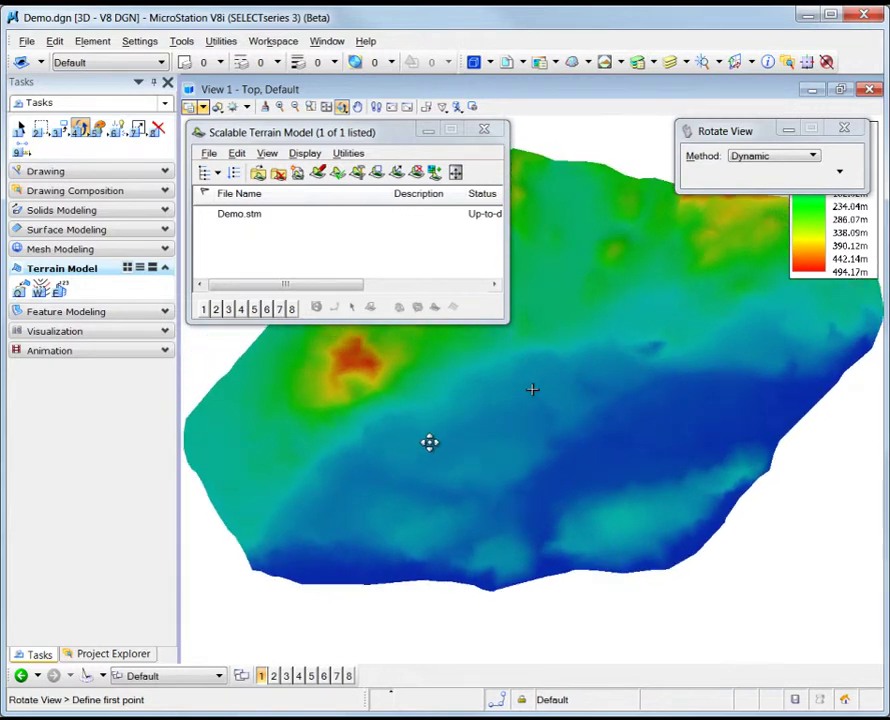
click(507, 339)
right_click(507, 339)
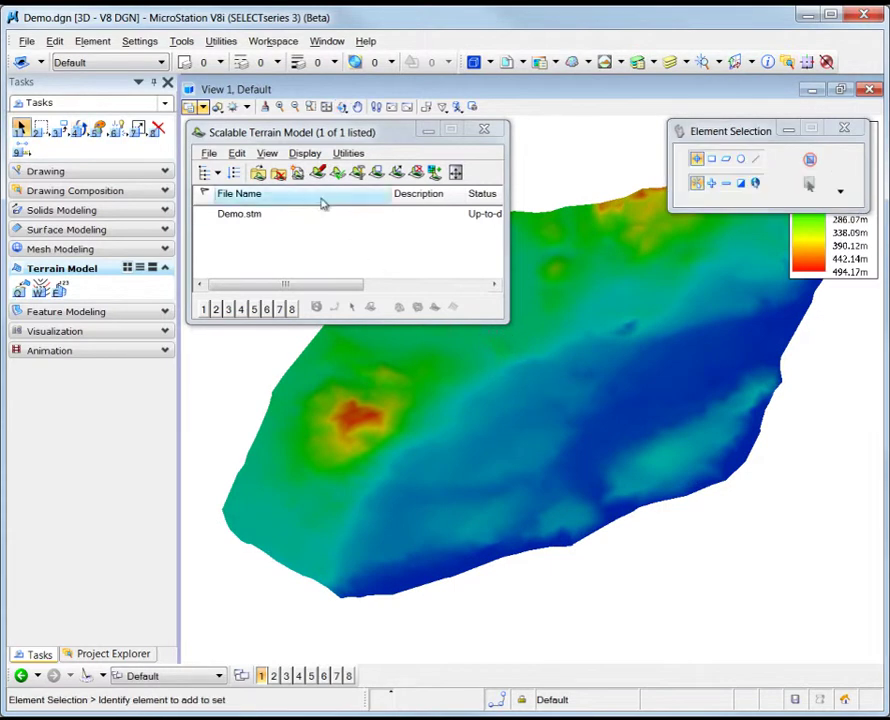
click(222, 108)
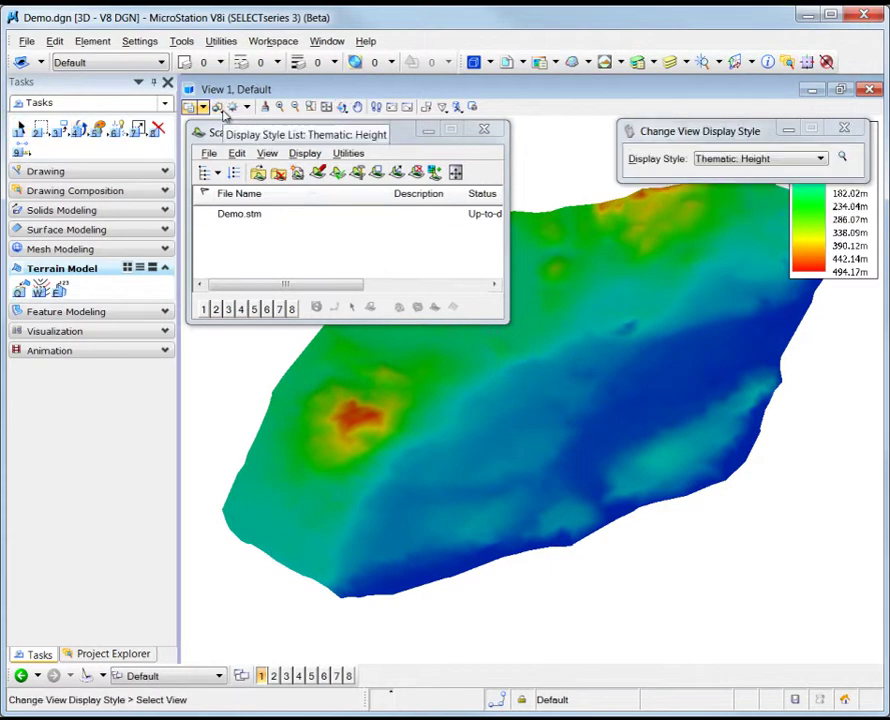
Step: Give the Thematic: Height display style a green-to-brown topographic colour scheme
click(842, 157)
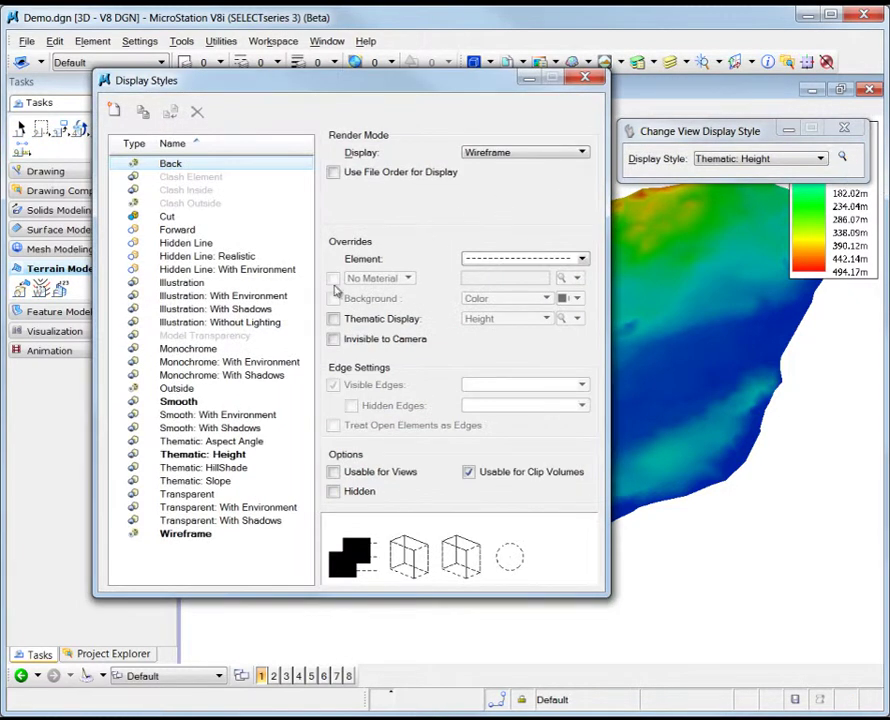
click(246, 455)
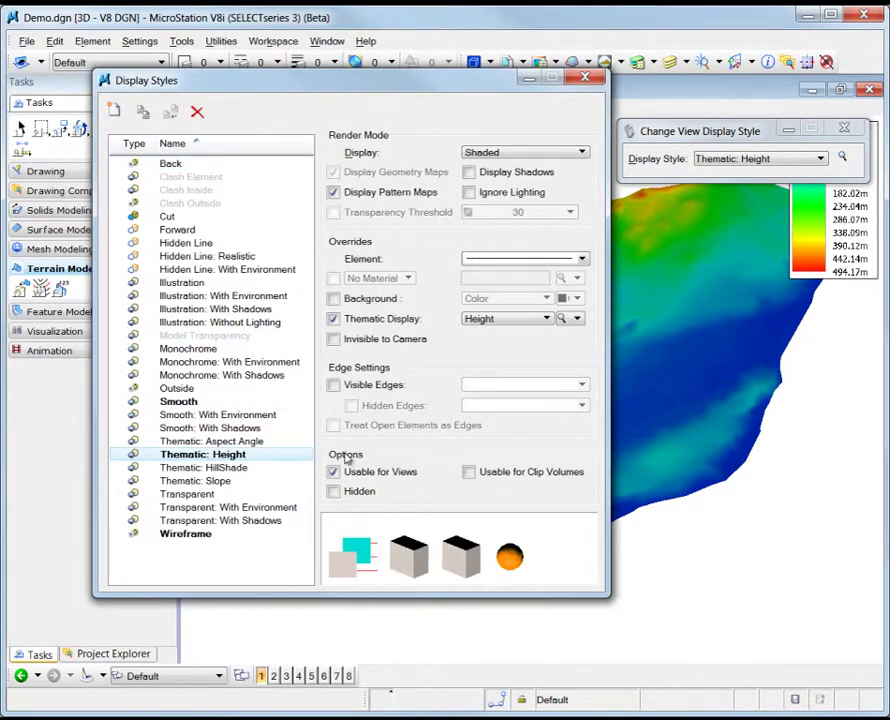
click(577, 318)
click(676, 466)
click(688, 511)
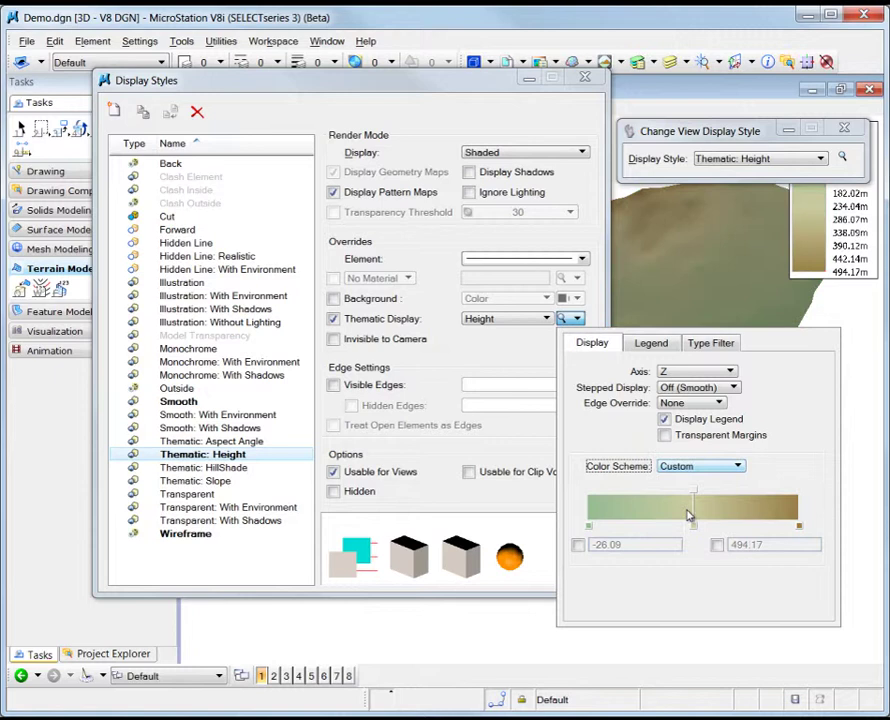
click(854, 332)
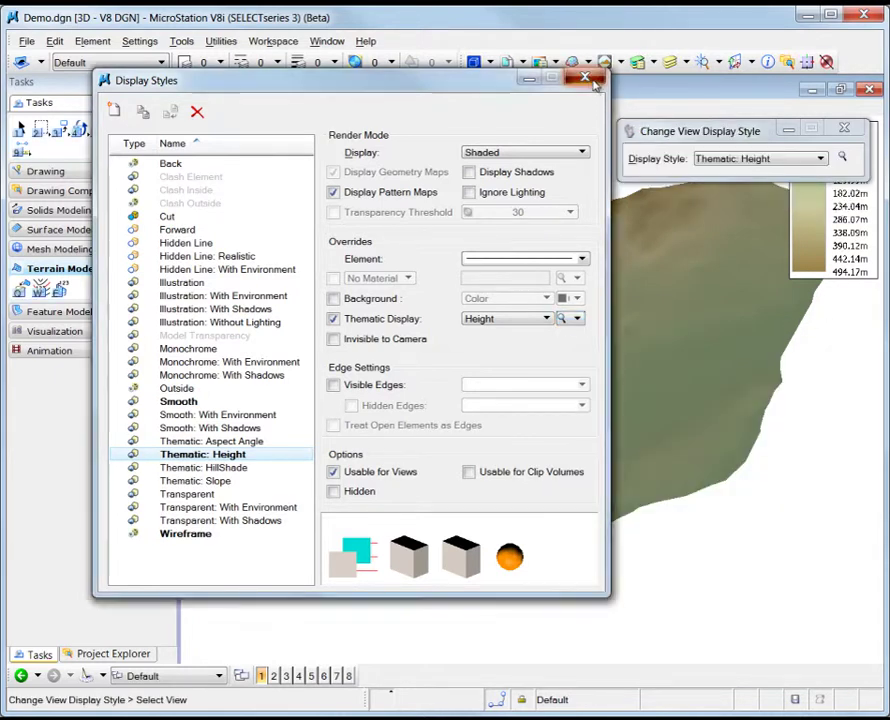
click(585, 77)
Step: Switch View 1 to the plain Smooth display style
drag(650, 131, 554, 131)
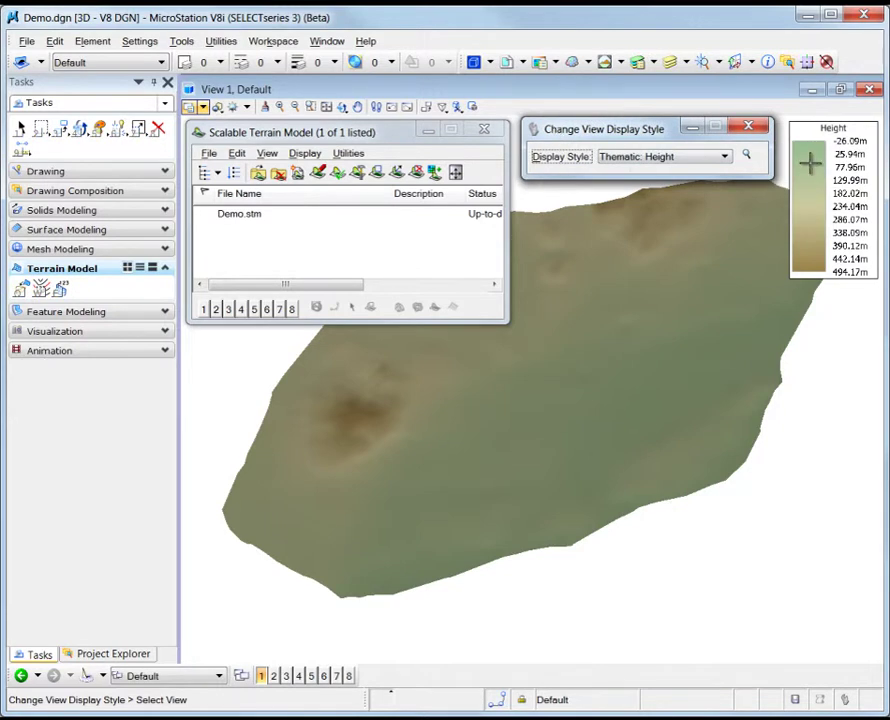
click(706, 162)
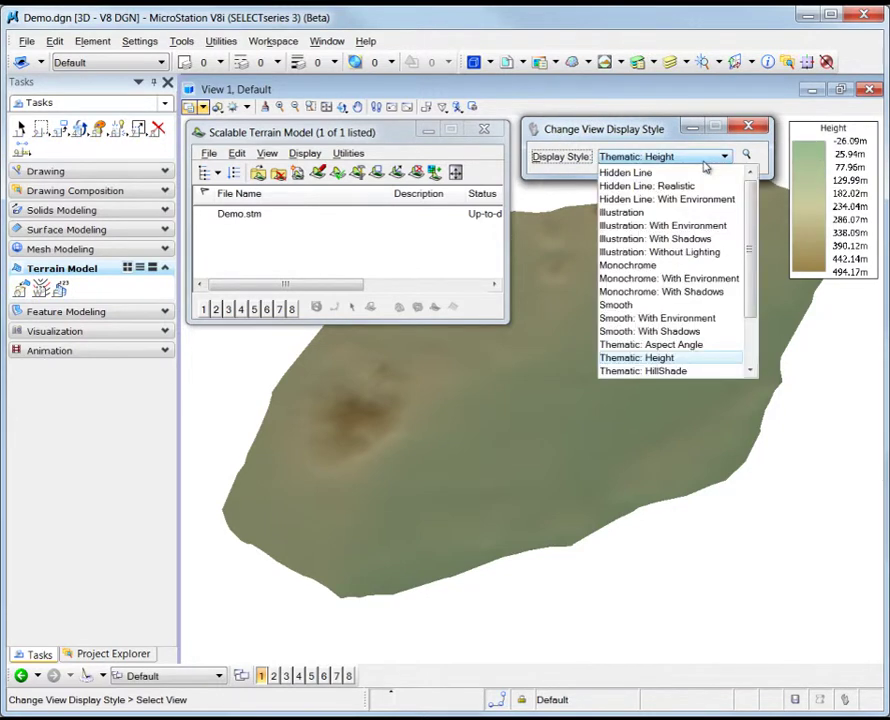
click(622, 305)
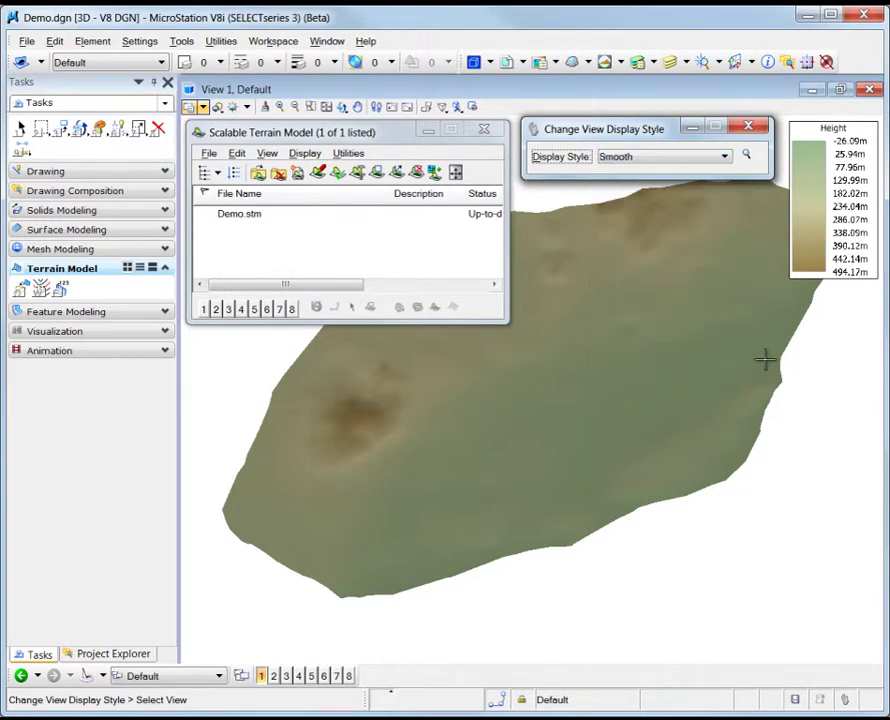
click(805, 366)
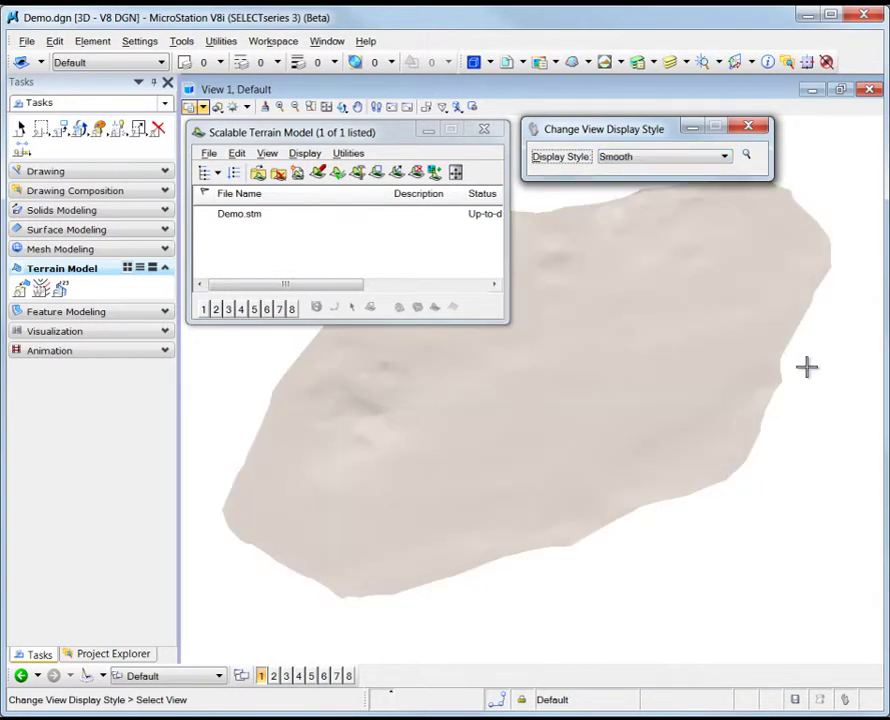
Step: Change Demo.stm's Shaded View Density from 50 to 10 in its Element Information
click(265, 219)
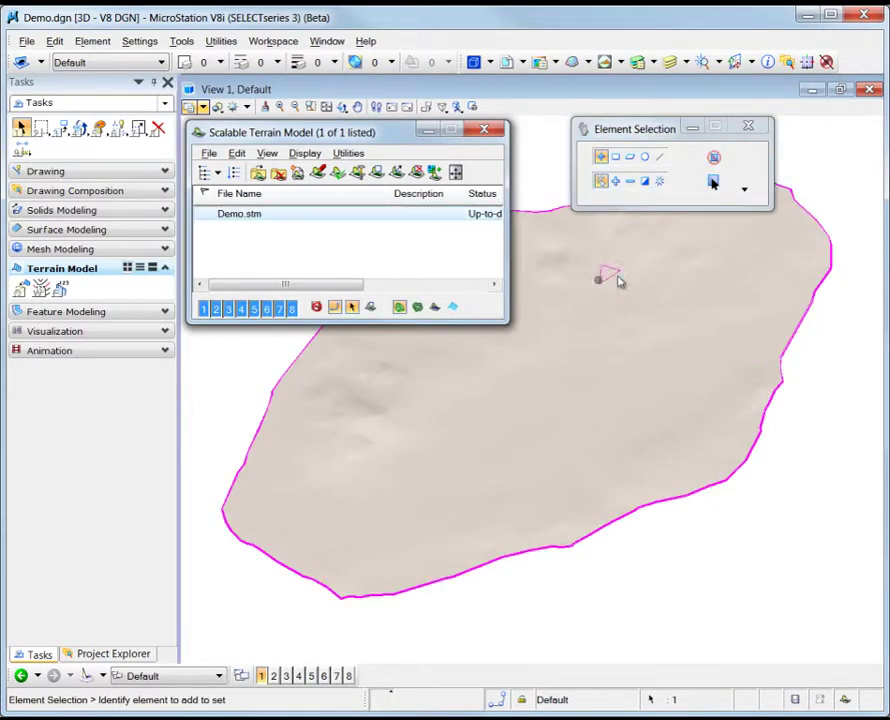
click(767, 62)
scroll(585, 455, down, 3)
click(563, 440)
click(563, 438)
click(456, 470)
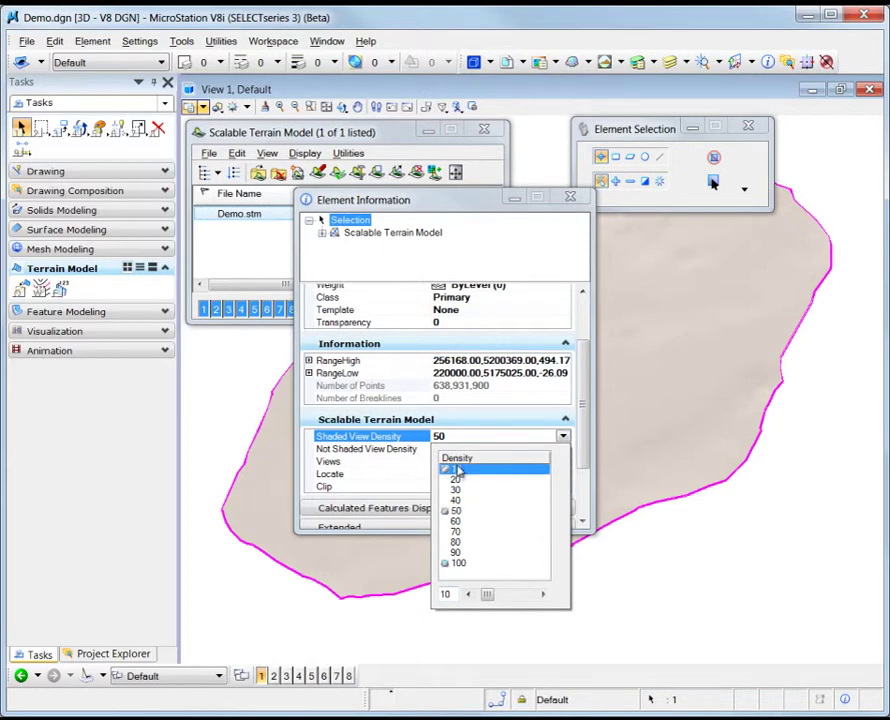
click(458, 439)
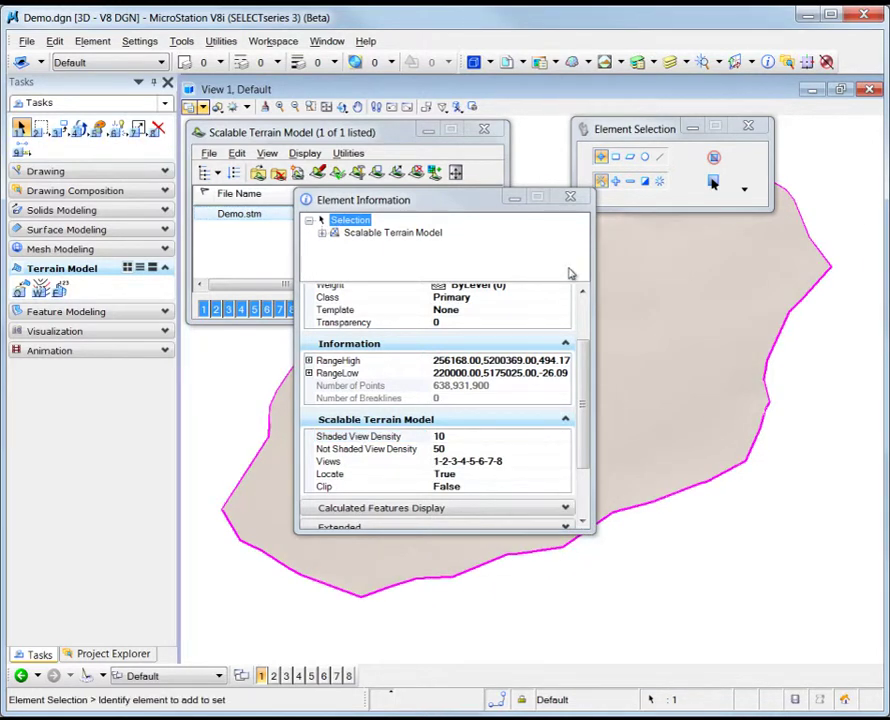
click(570, 196)
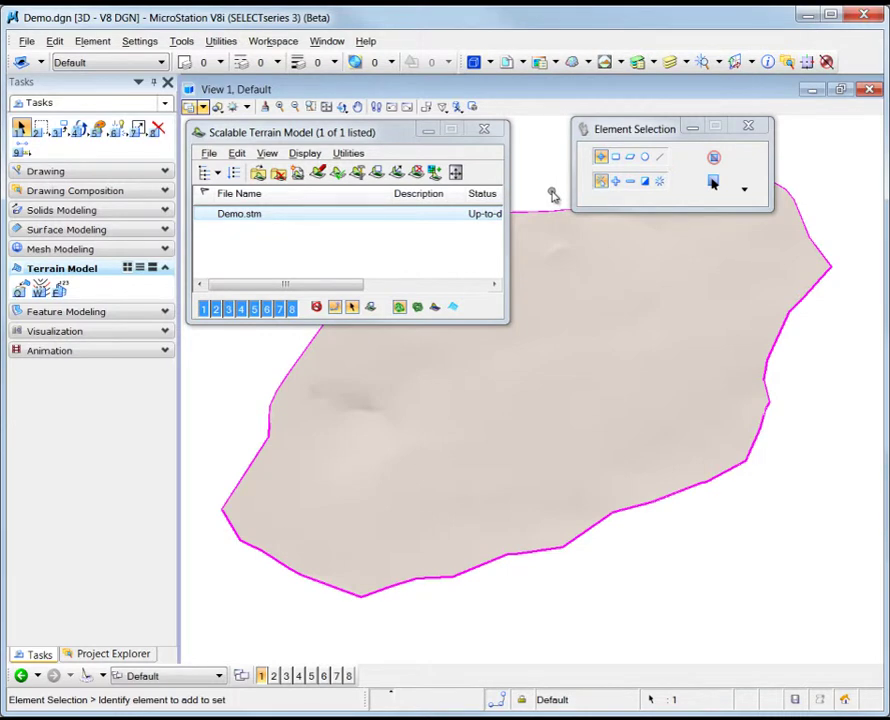
Step: Drape the aerial rasters over Demo.stm and rotate View 1 to Right Isometric
click(455, 305)
click(485, 133)
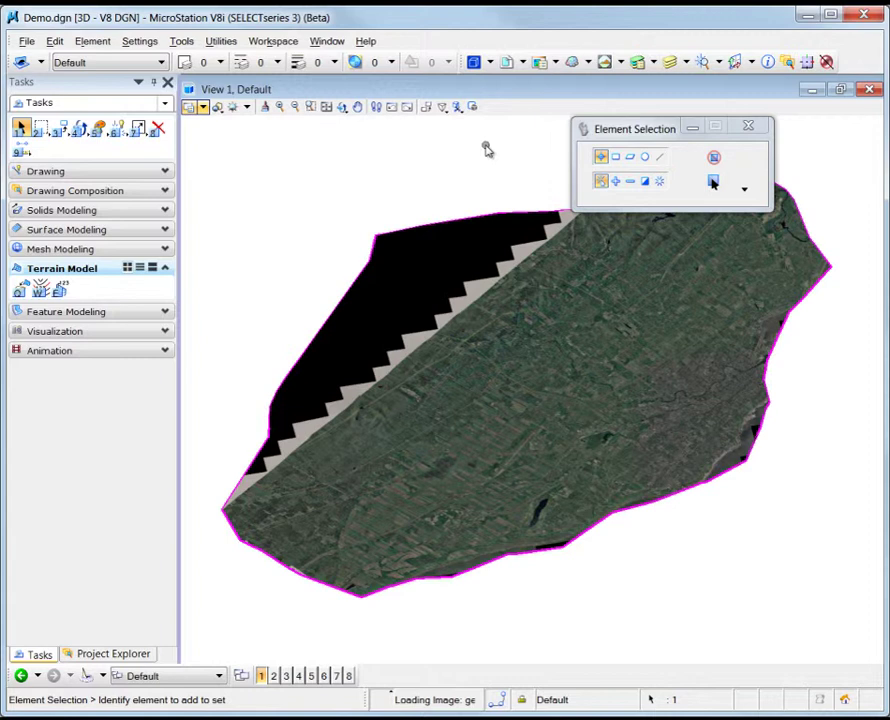
click(342, 107)
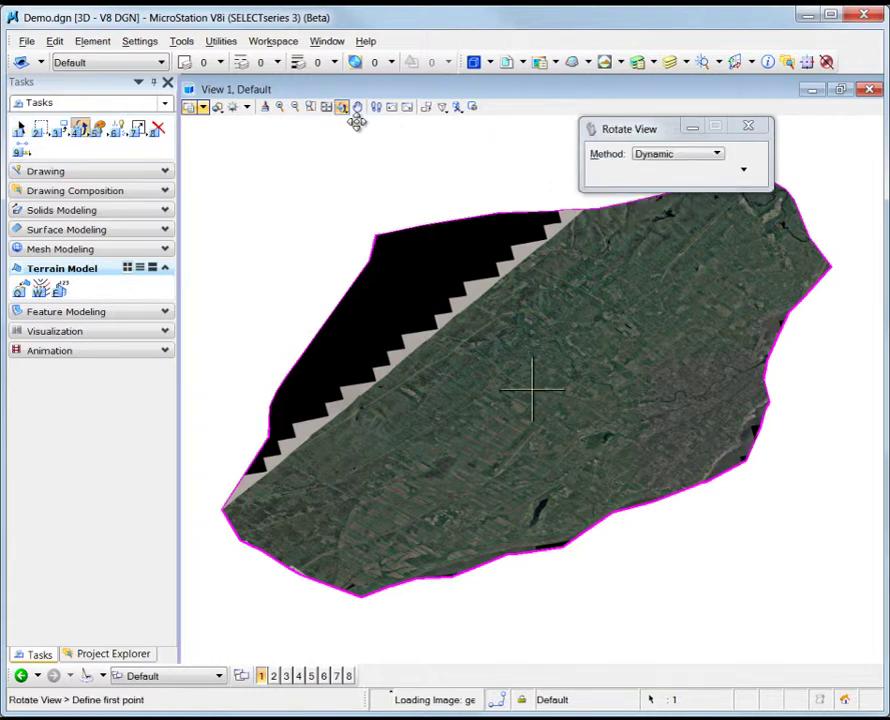
click(676, 157)
click(684, 285)
click(692, 286)
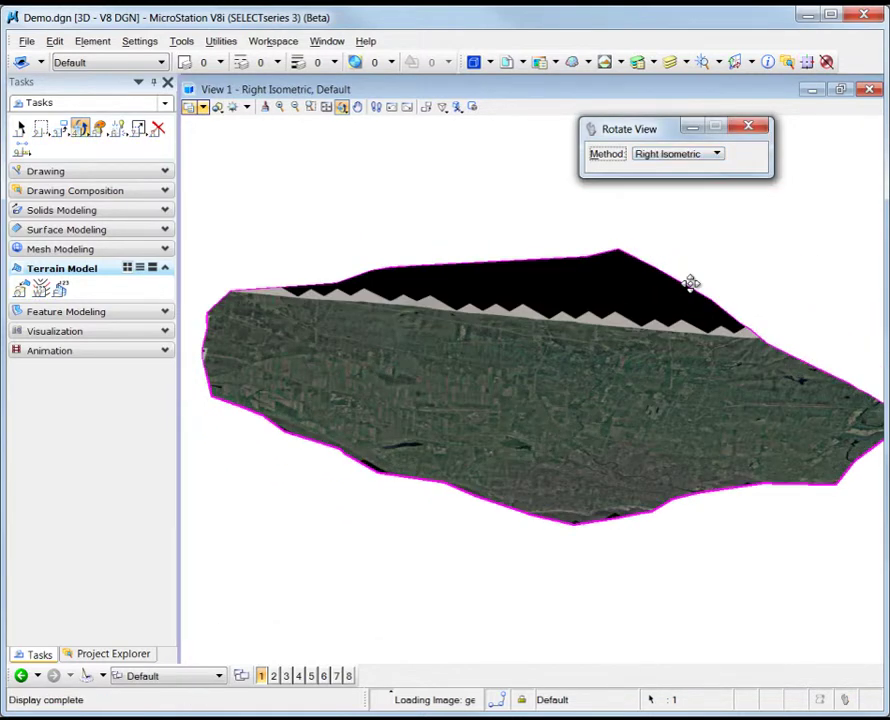
Step: Window-area zoom in stages onto the village, then the farmstead with pools and riding arena
click(311, 113)
click(358, 370)
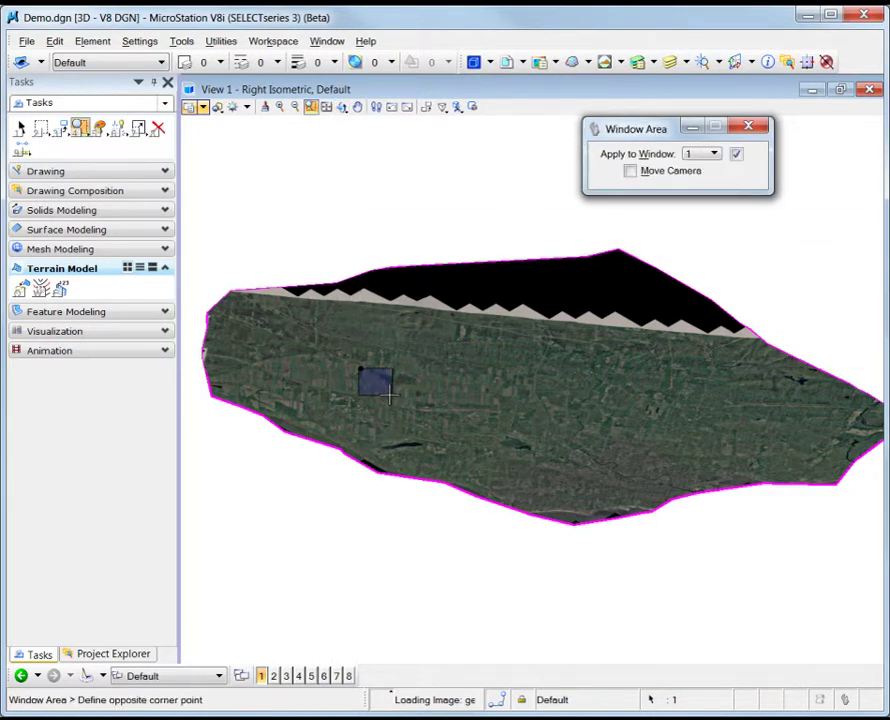
click(391, 396)
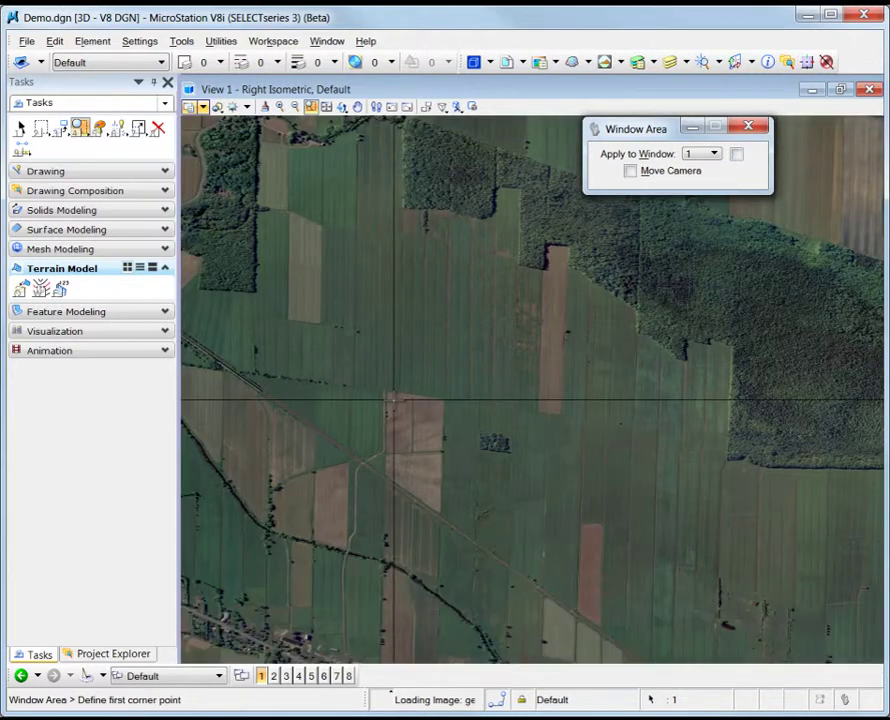
click(213, 565)
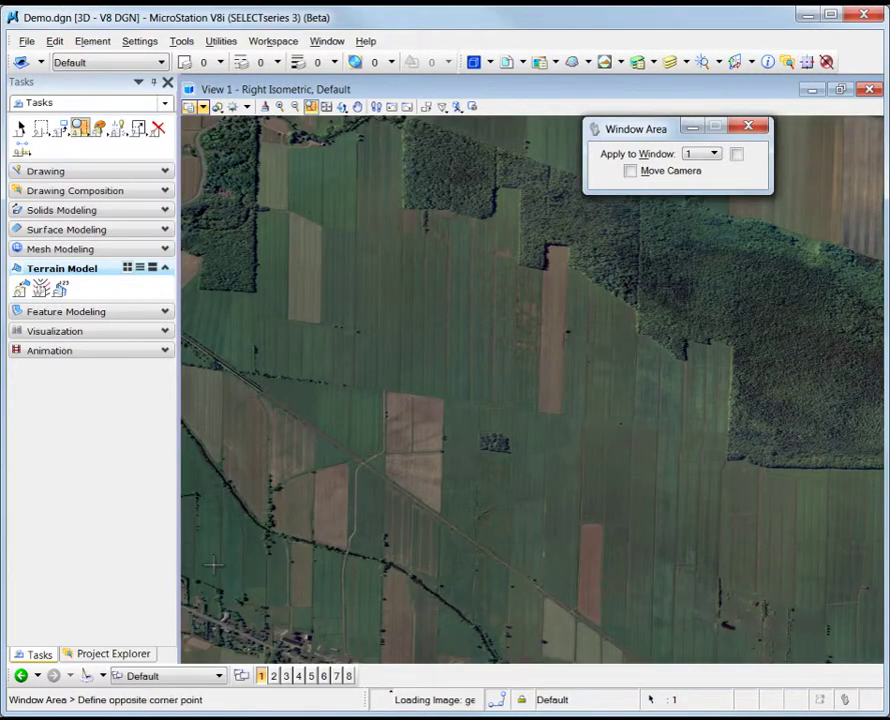
click(264, 662)
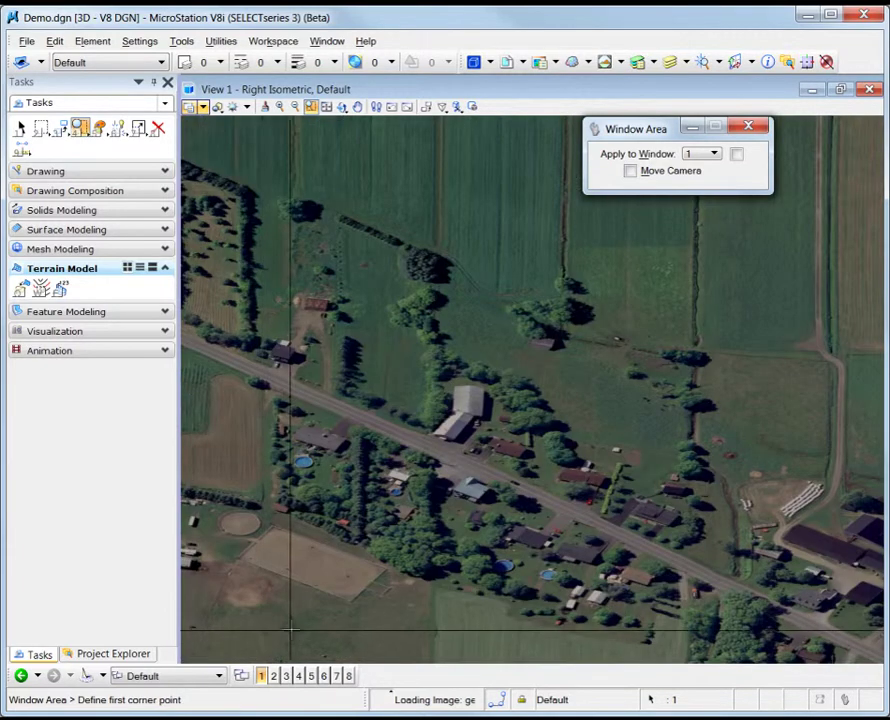
click(218, 360)
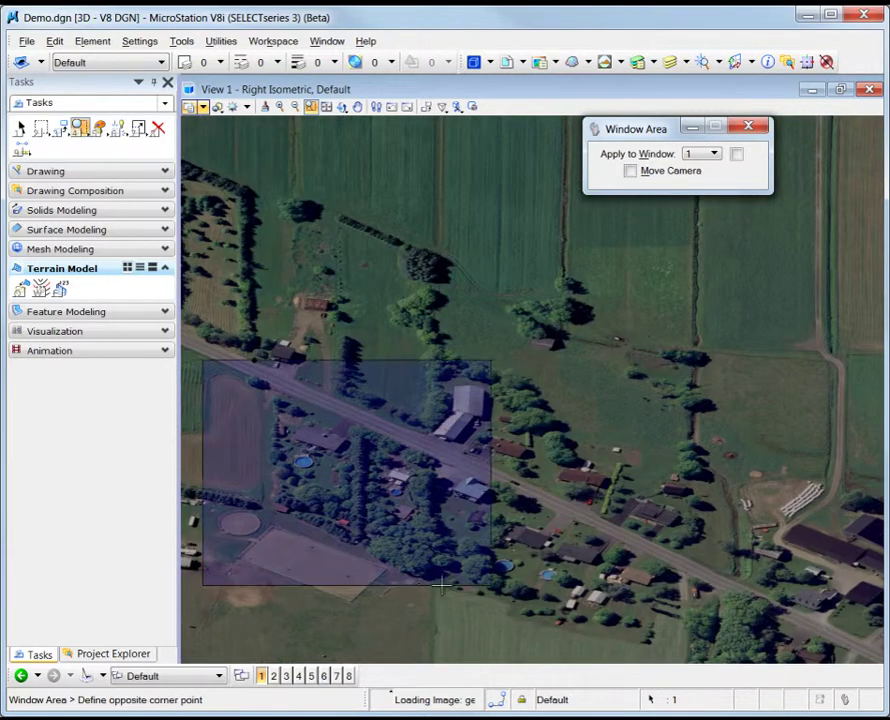
click(484, 614)
key(Escape)
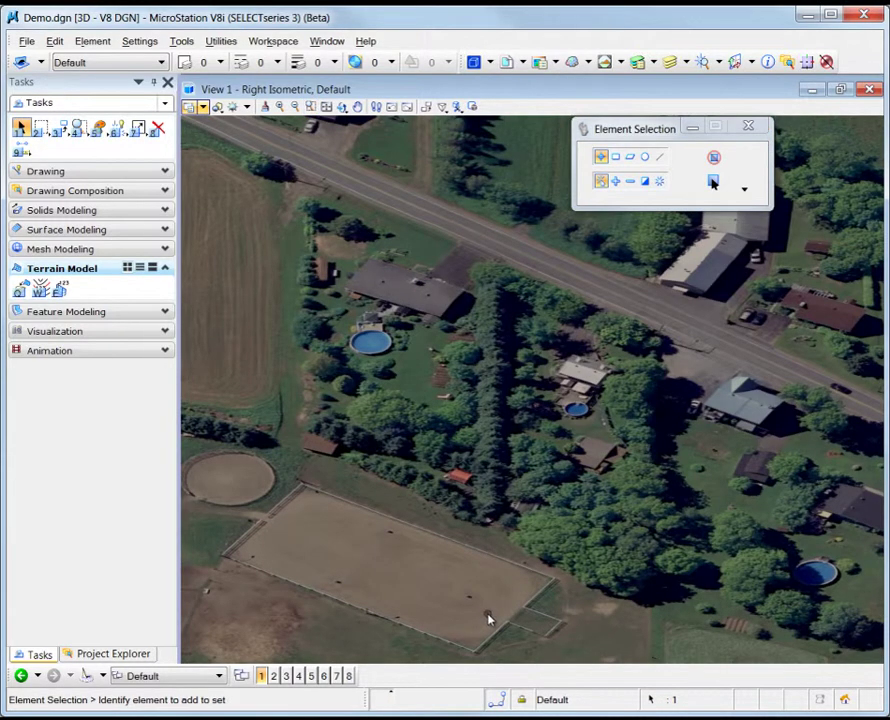
click(620, 62)
Step: Apply the saved view Cliff to View 1
double_click(619, 129)
click(420, 230)
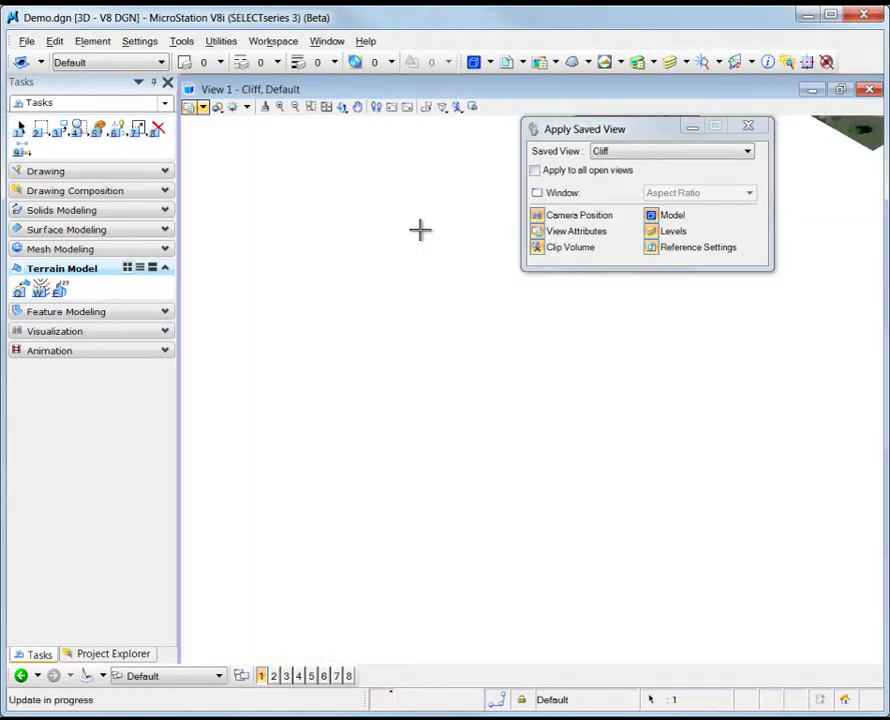